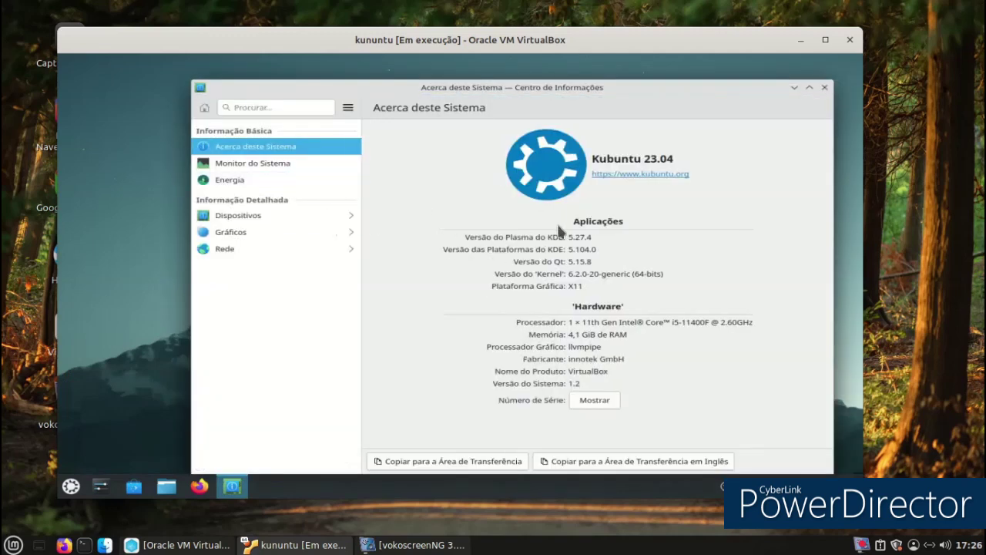
# - Look through the system monitor overview and the Gráficos and OpenCL information pages, and close the Centro de Informações
pyautogui.click(287, 166)
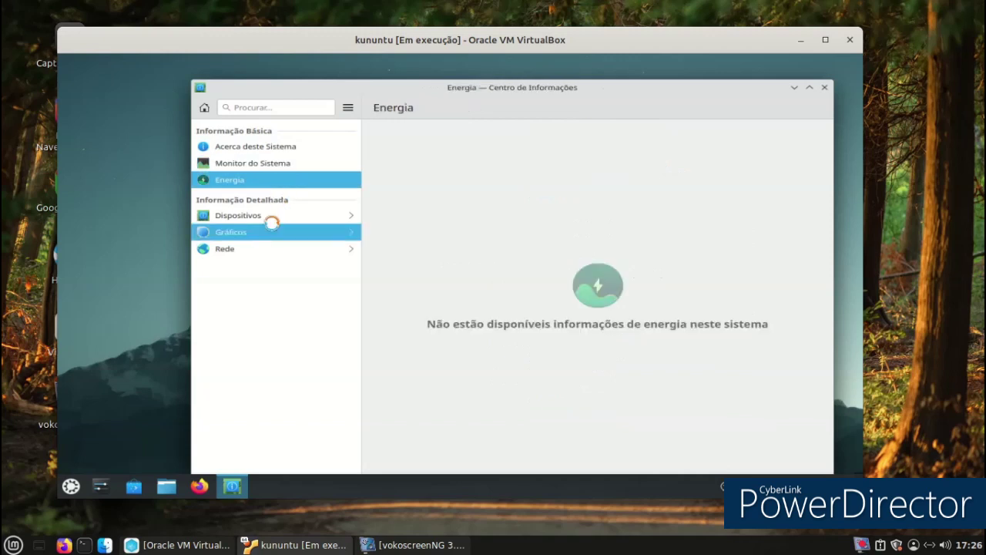
pyautogui.click(272, 229)
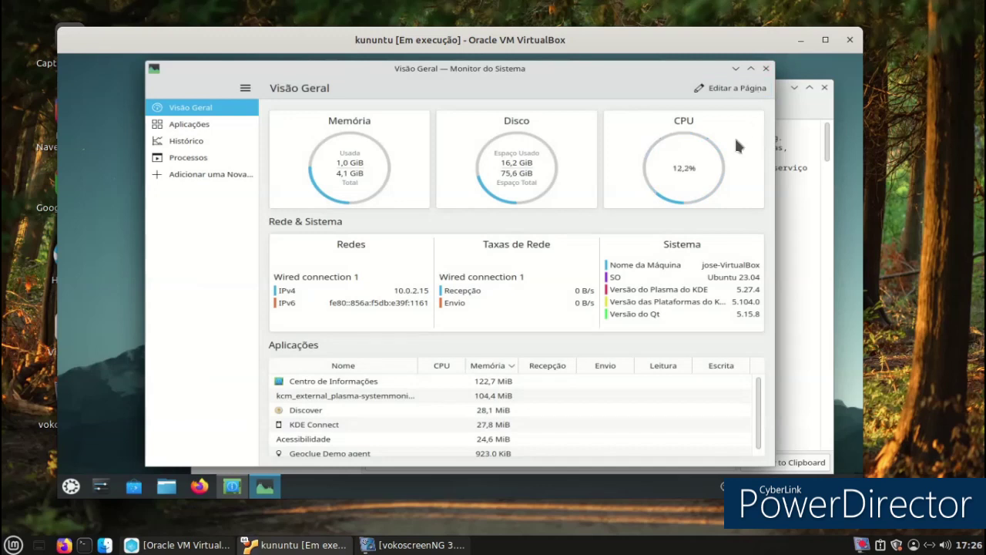
pyautogui.click(767, 69)
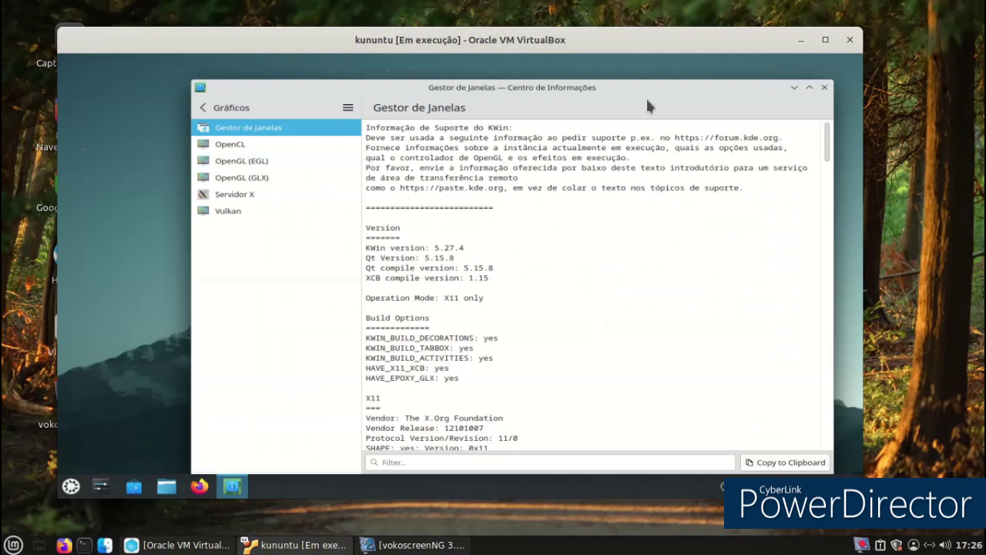
pyautogui.click(290, 144)
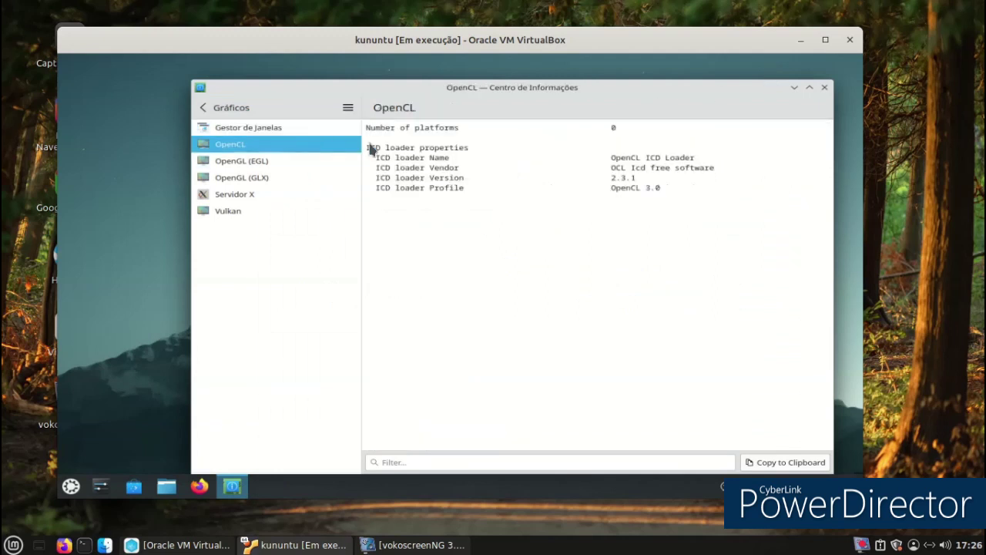
pyautogui.click(823, 89)
# - Open the desktop wallpaper settings, browse the installed images and bring up the catalogue of new downloadable wallpapers
pyautogui.rightClick(391, 145)
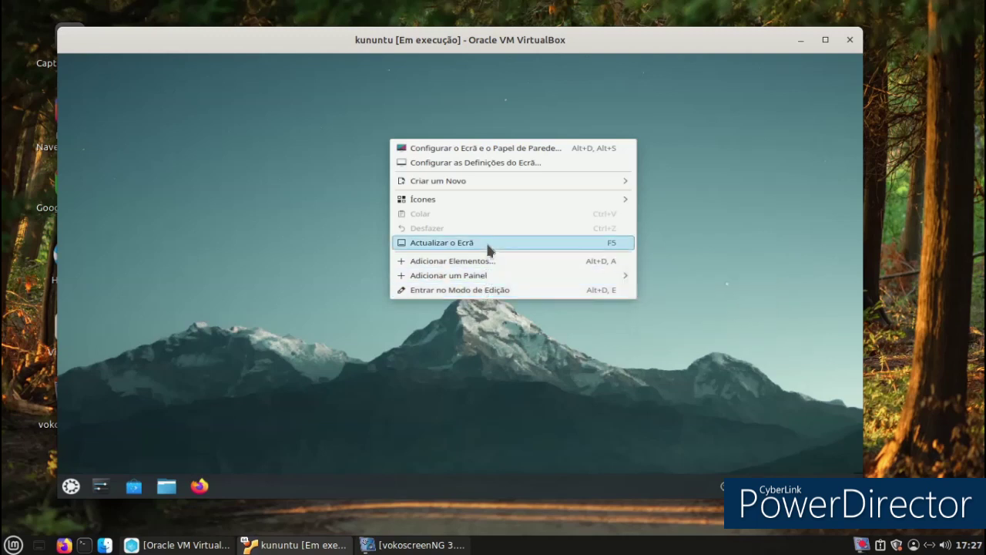
pyautogui.click(493, 157)
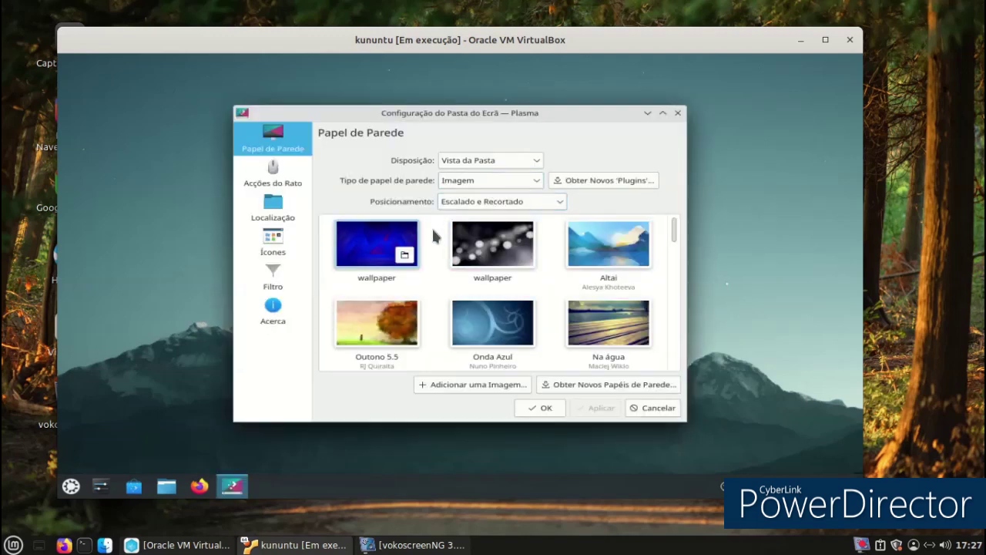
pyautogui.moveTo(670, 236); pyautogui.dragTo(647, 299)
pyautogui.scroll(-5, 647, 299)
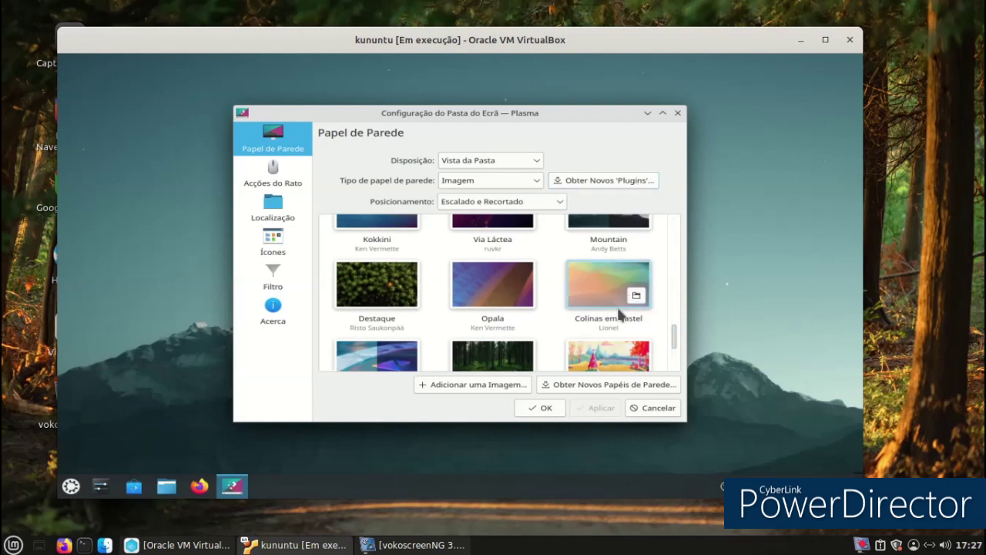
pyautogui.click(581, 385)
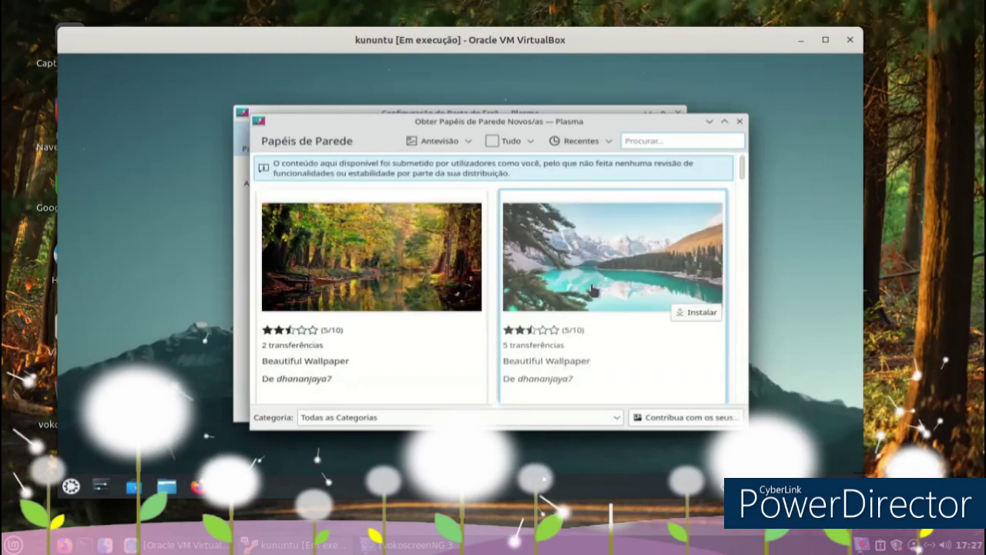
# - Install the purple tulip Natural HD wallpaper from the online catalogue and use it as the desktop background
pyautogui.scroll(-1, 582, 304)
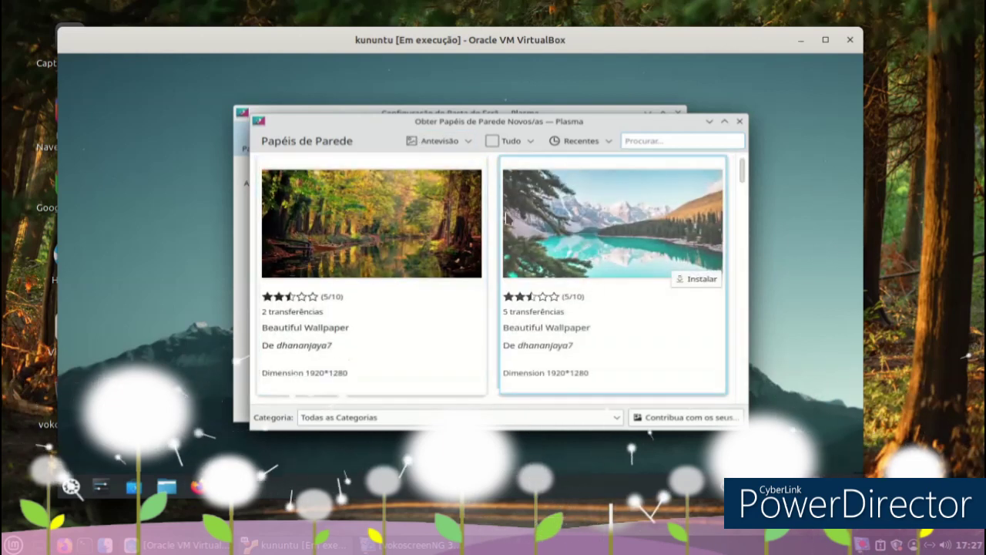
pyautogui.scroll(-10, 527, 256)
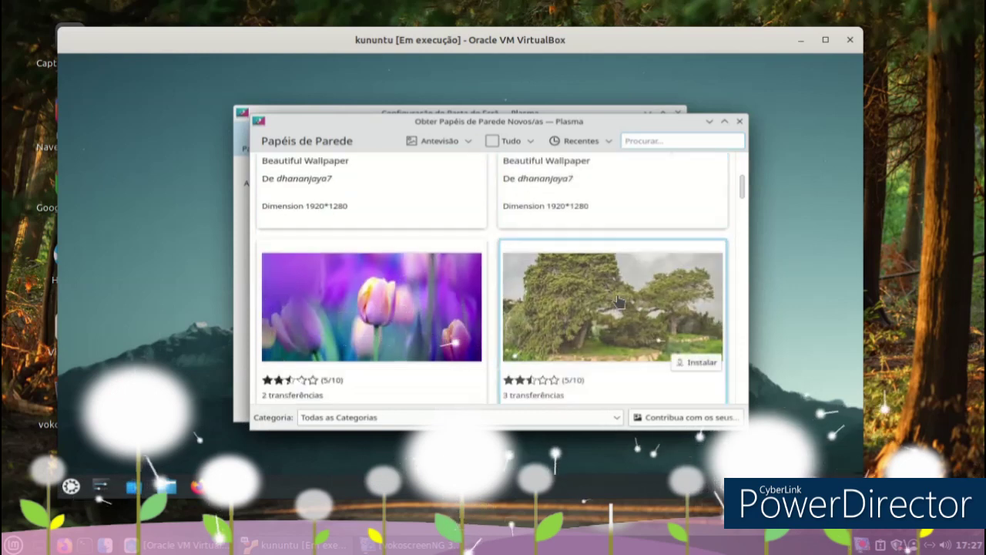
pyautogui.scroll(-15, 619, 300)
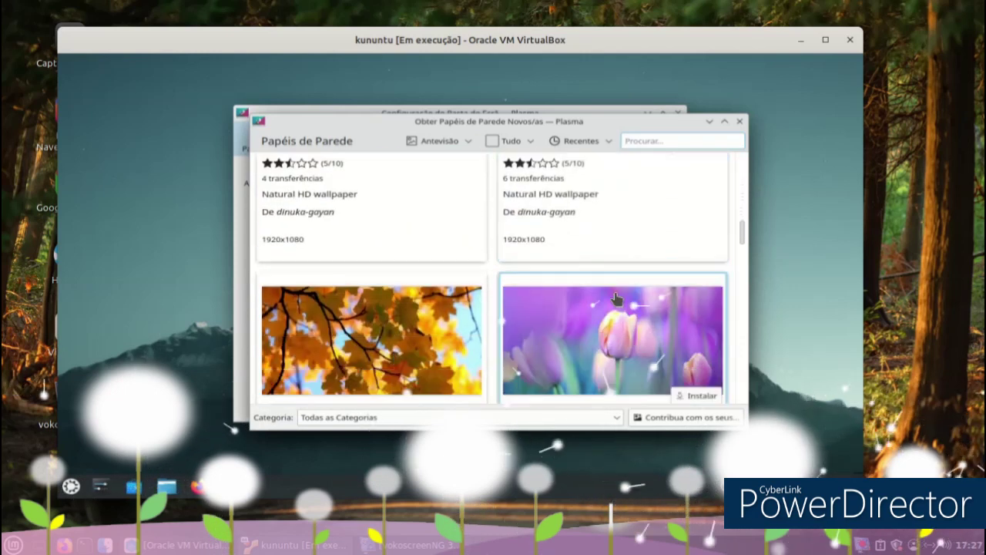
pyautogui.click(702, 296)
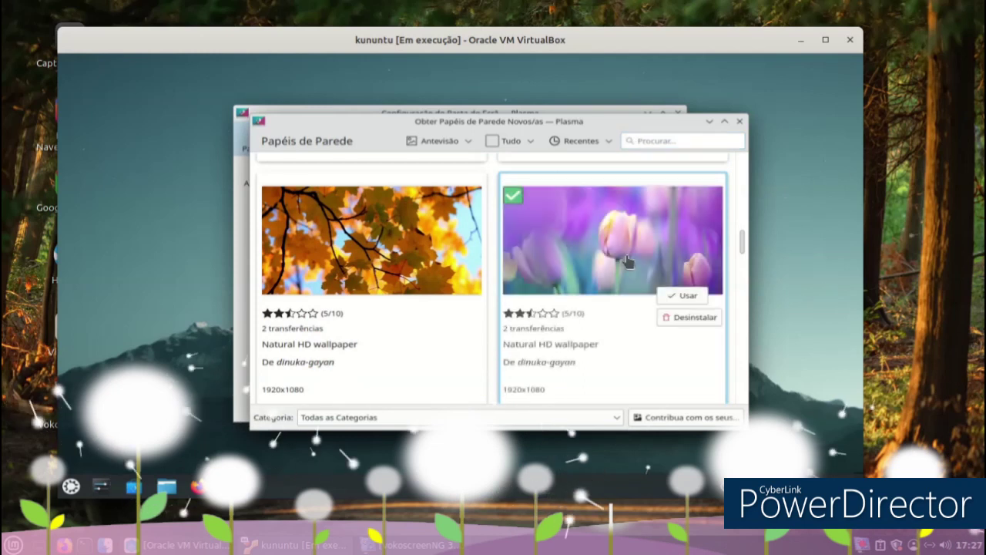
pyautogui.click(686, 295)
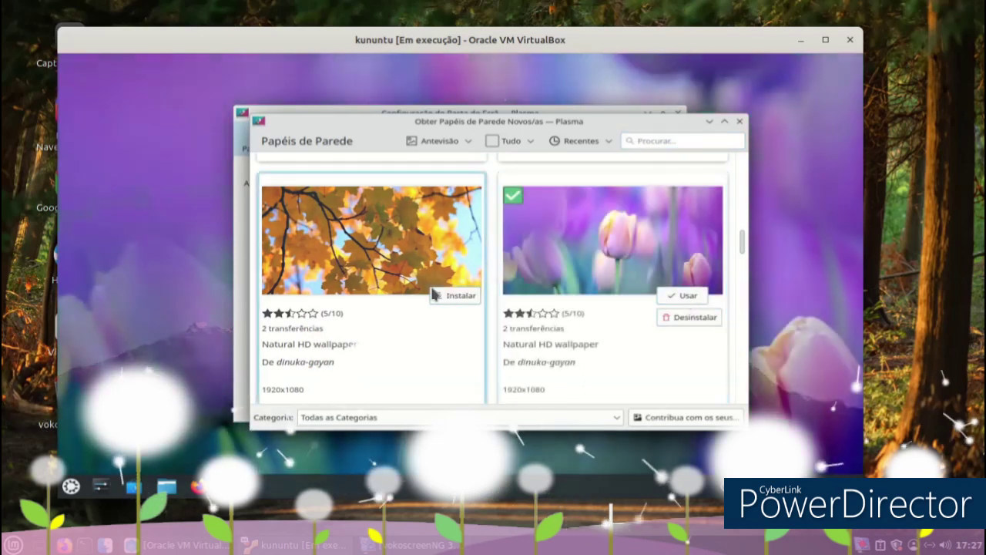
# - Install the dark forest stream Natural HD wallpaper from its details page and return to the wallpaper catalogue
pyautogui.scroll(-2, 435, 295)
pyautogui.scroll(-3, 601, 277)
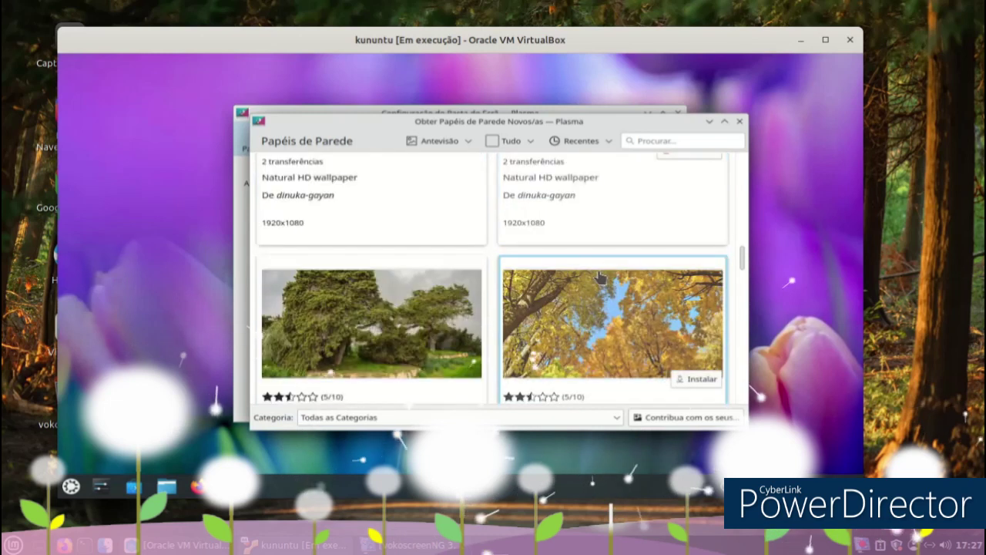
pyautogui.scroll(-1, 601, 277)
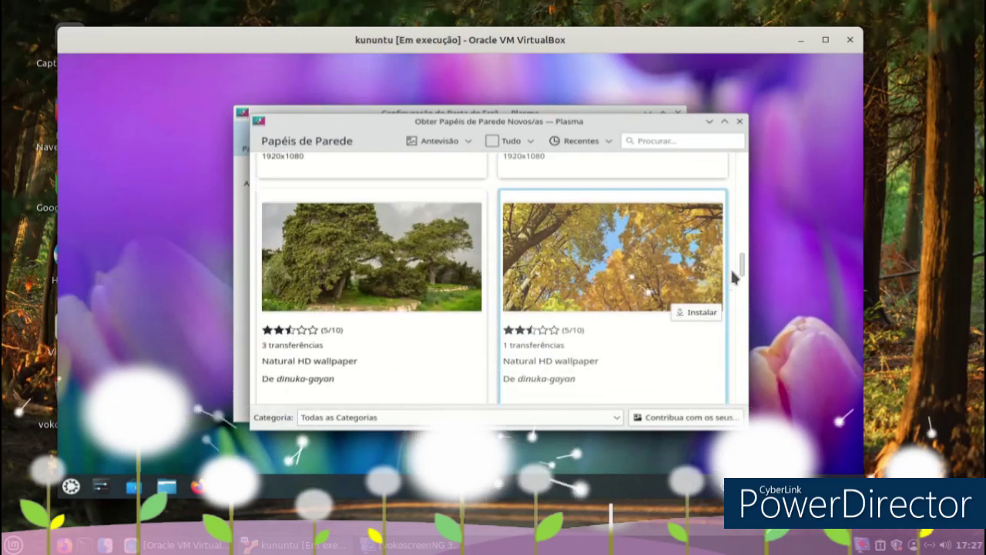
pyautogui.scroll(-5, 736, 285)
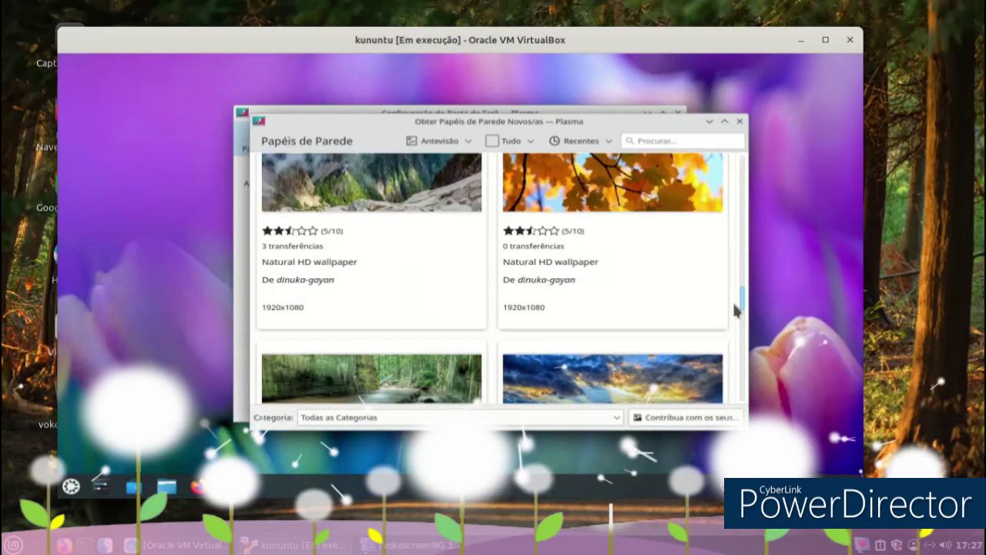
pyautogui.scroll(-3, 726, 319)
pyautogui.scroll(-1, 724, 339)
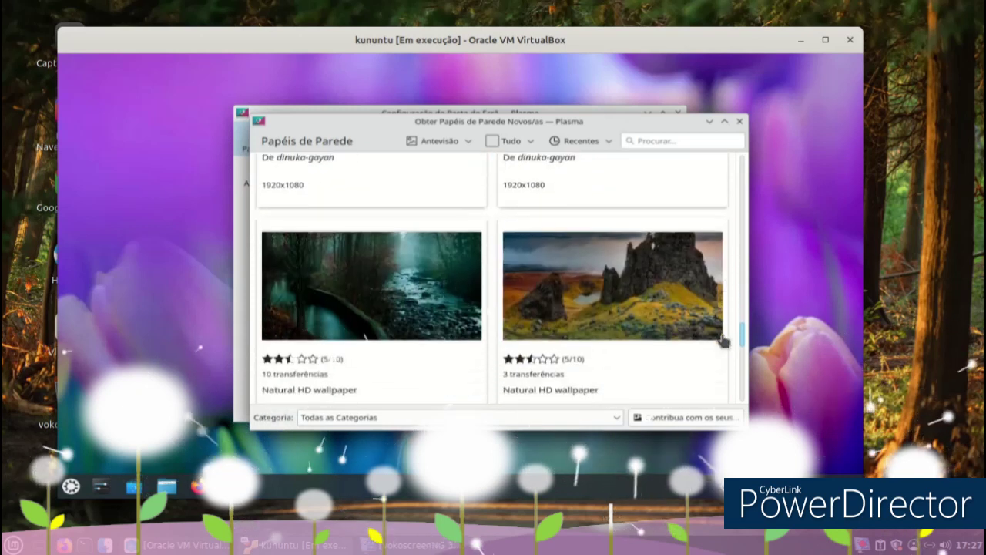
pyautogui.click(342, 256)
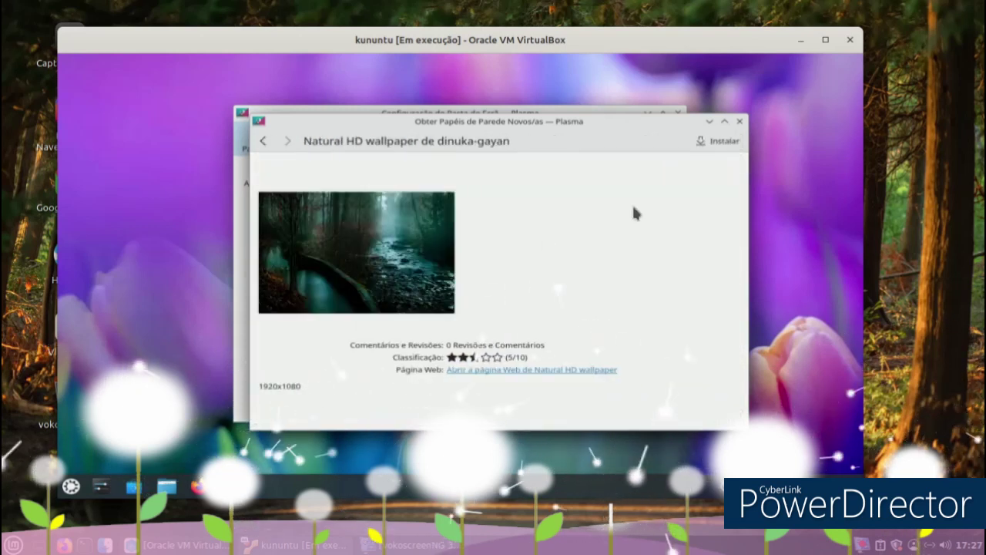
pyautogui.click(723, 145)
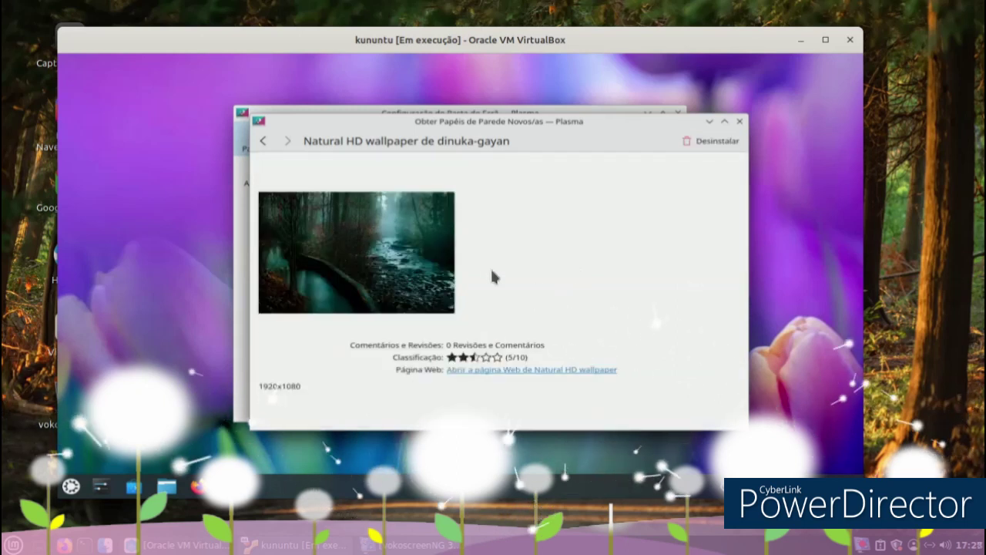
pyautogui.click(263, 141)
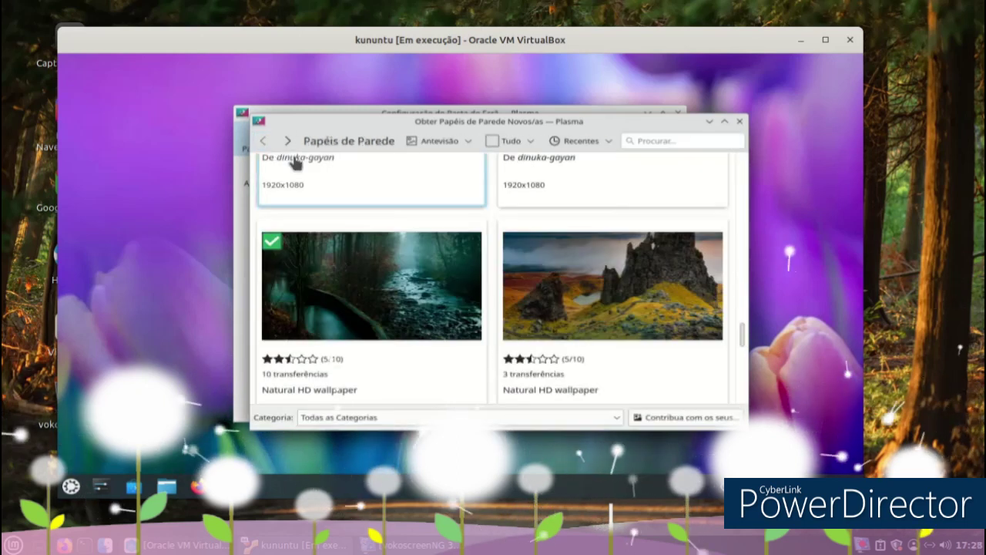
# - Use the installed forest stream wallpaper as the desktop background and close both wallpaper windows
pyautogui.scroll(-1, 372, 235)
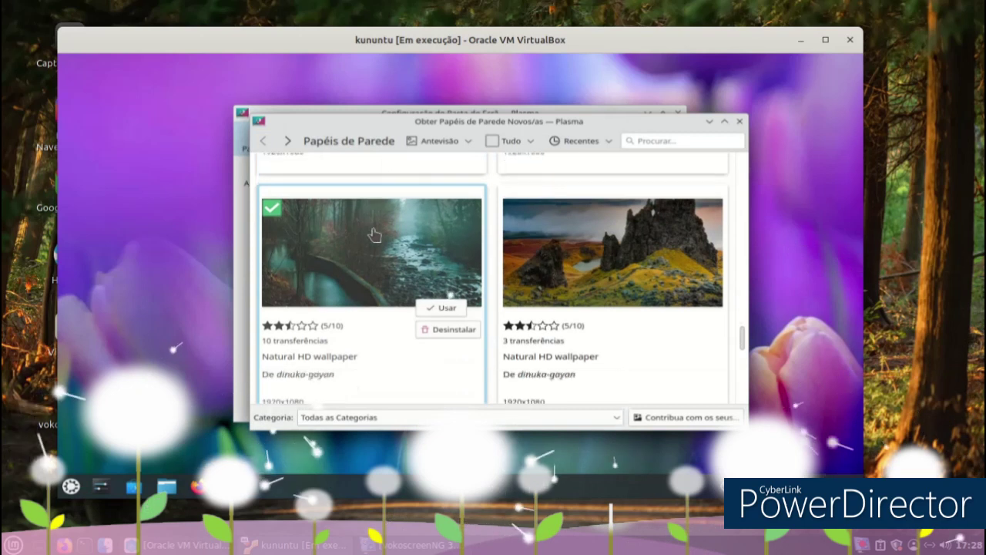
pyautogui.click(436, 308)
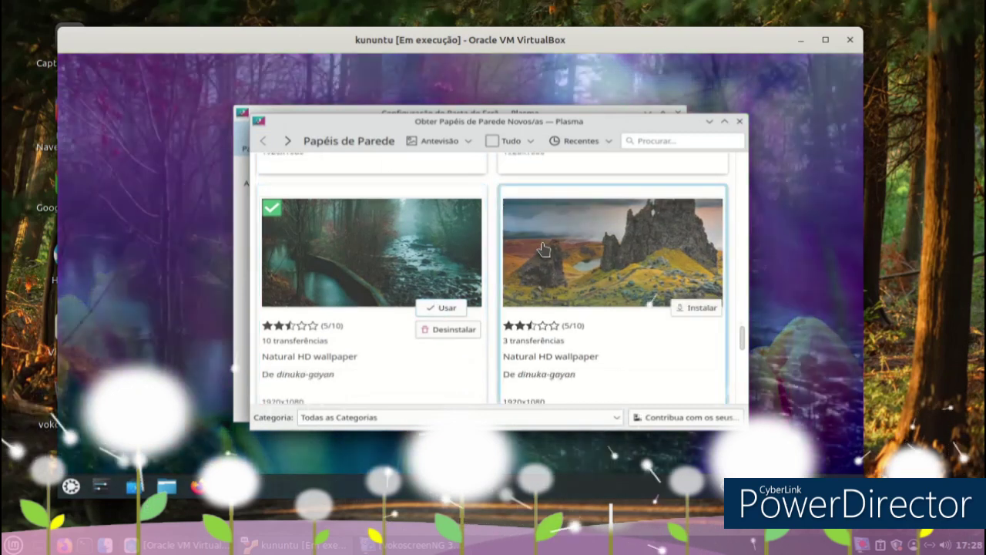
pyautogui.click(739, 121)
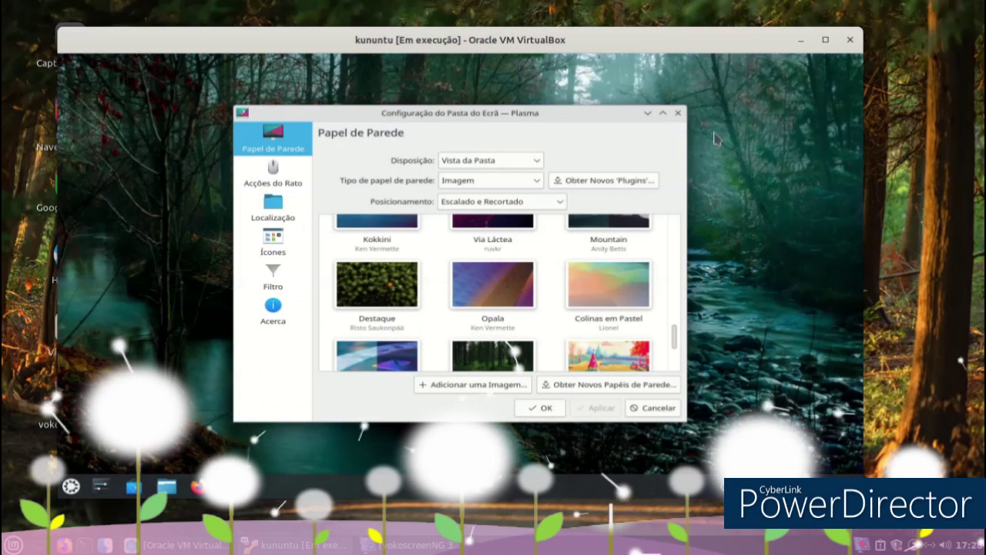
pyautogui.click(677, 114)
# - Look through the Escritório, Gráficos and Jogos application categories and launch the KMines game
pyautogui.click(71, 486)
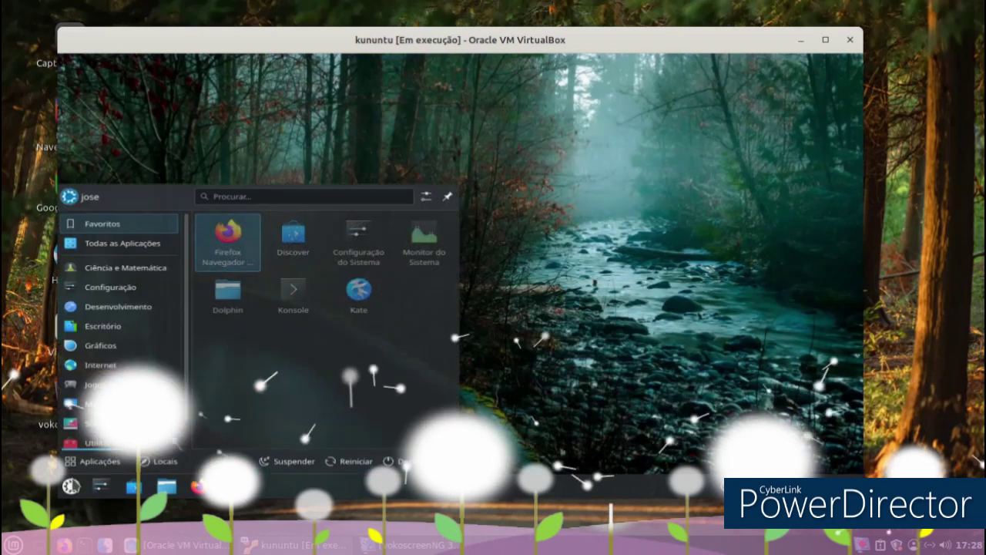
pyautogui.moveTo(111, 330)
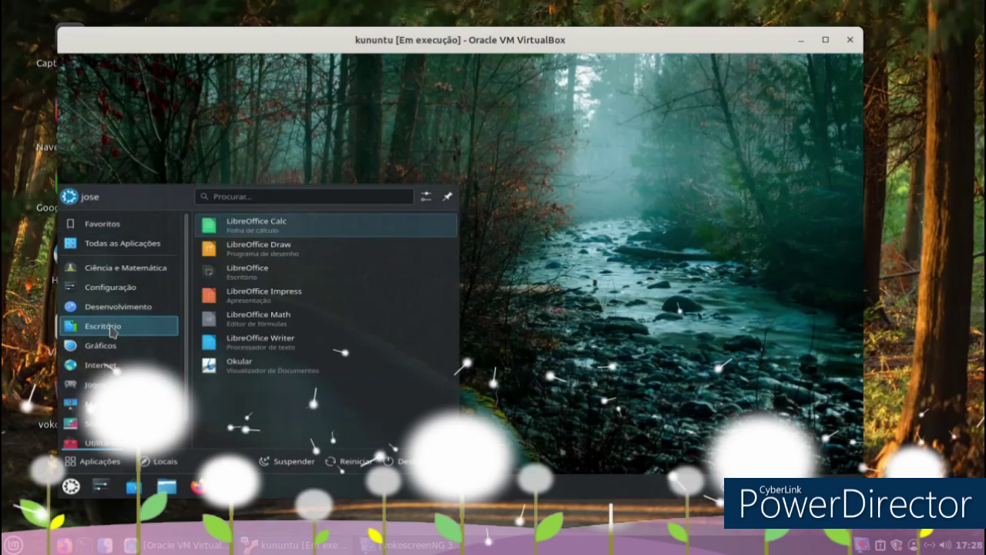
pyautogui.moveTo(110, 349)
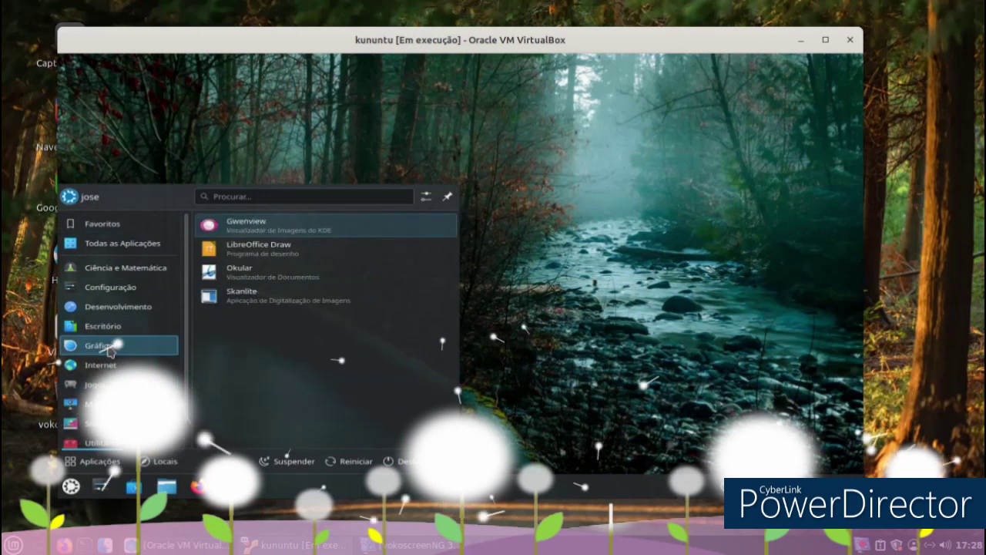
pyautogui.moveTo(108, 384)
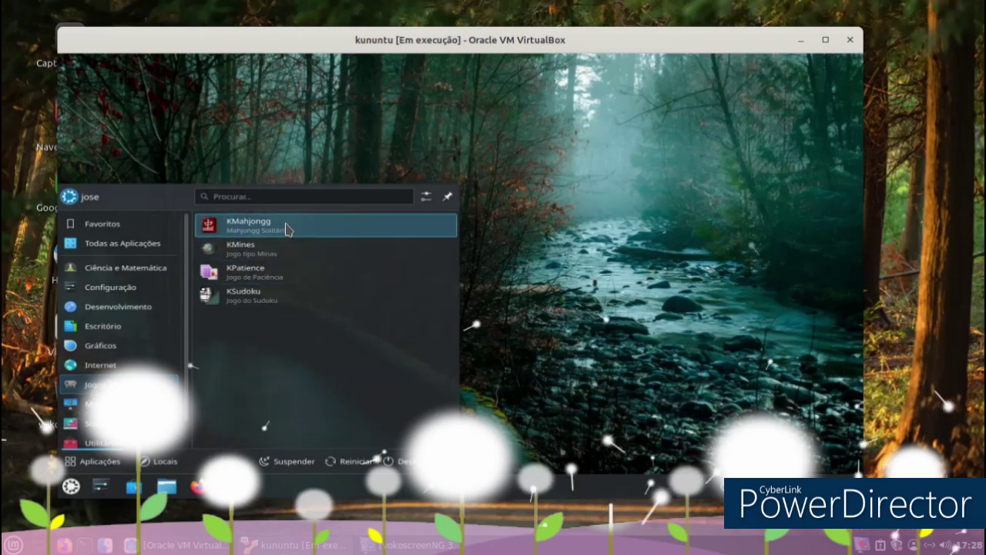
pyautogui.click(291, 247)
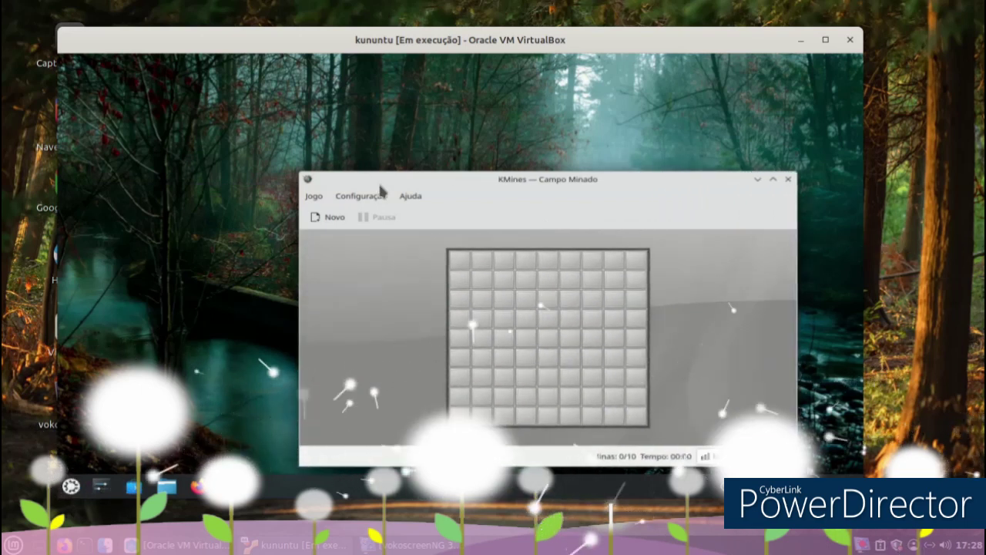
# - Uncover several cells on the KMines board, and quit the game without restarting it
pyautogui.moveTo(380, 189); pyautogui.dragTo(288, 131)
pyautogui.click(462, 271)
pyautogui.click(535, 328)
pyautogui.click(523, 344)
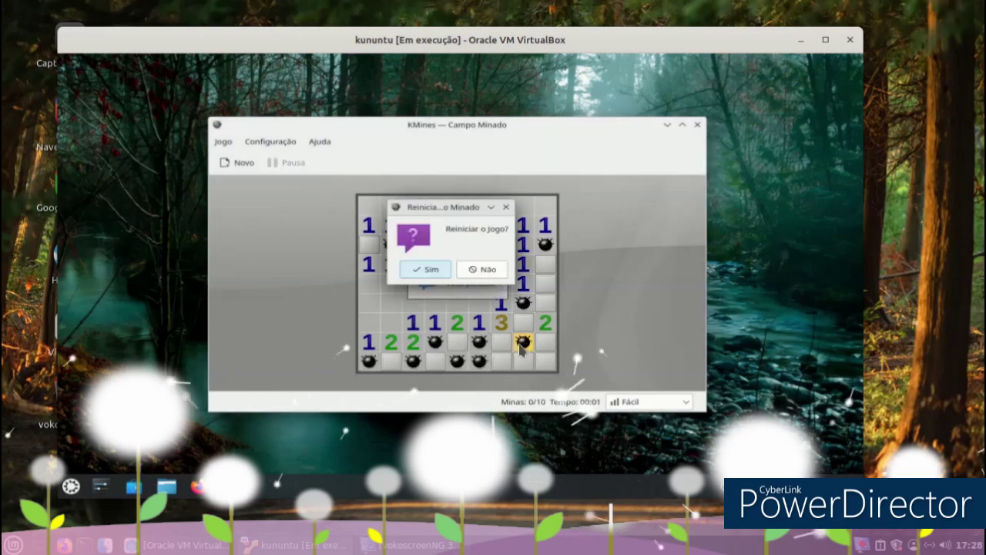
pyautogui.click(487, 268)
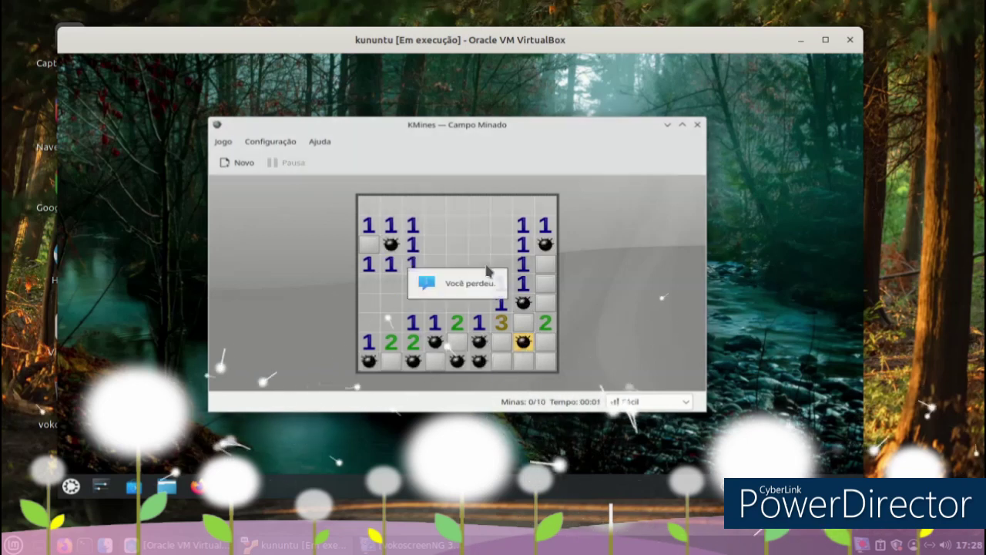
pyautogui.click(697, 124)
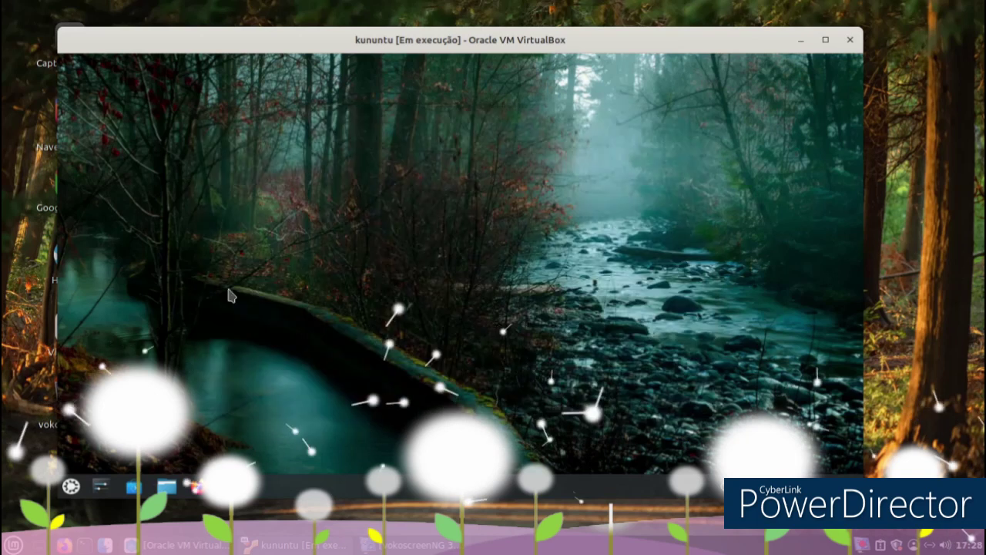
# - Launch KPatience from the Jogos category and start an Aranha game
pyautogui.click(71, 485)
pyautogui.click(77, 384)
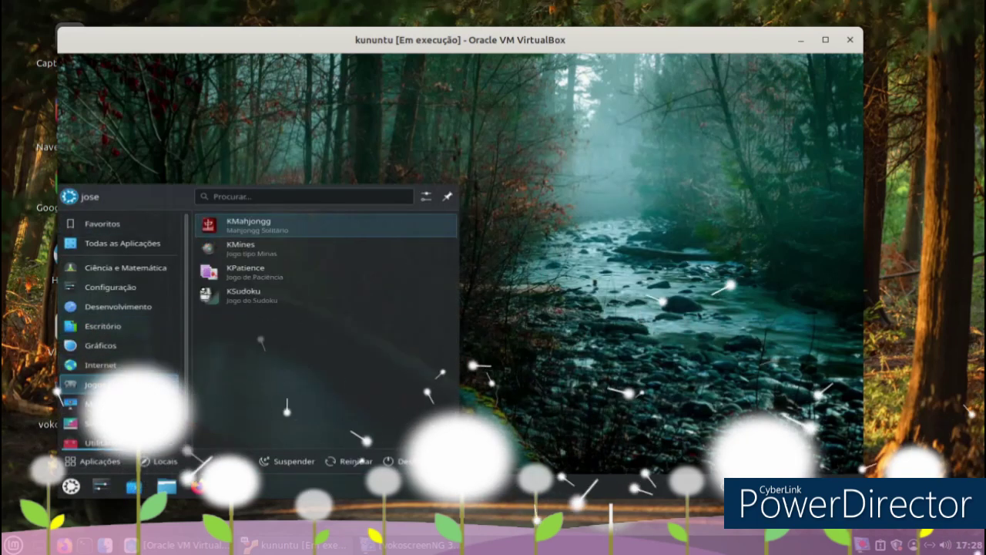
pyautogui.click(288, 269)
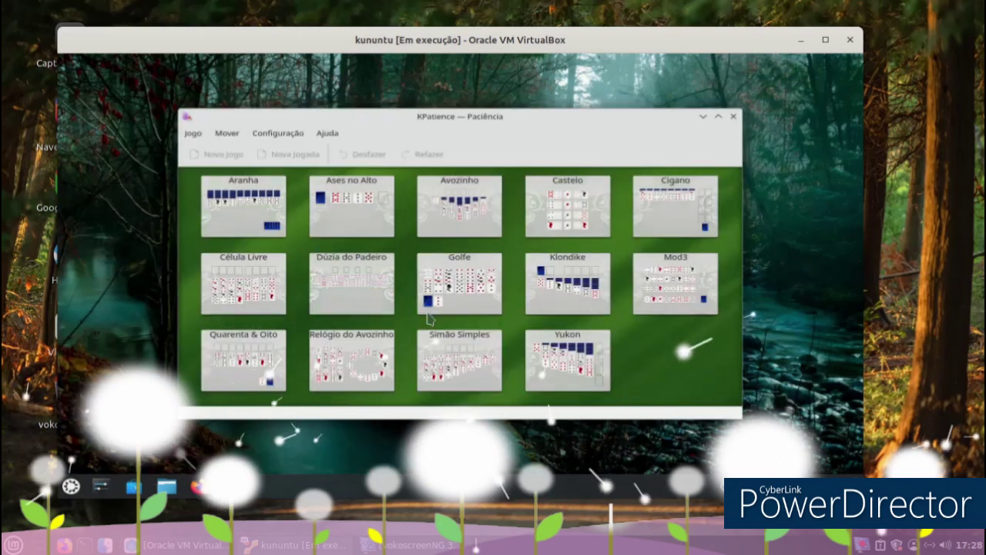
pyautogui.click(243, 206)
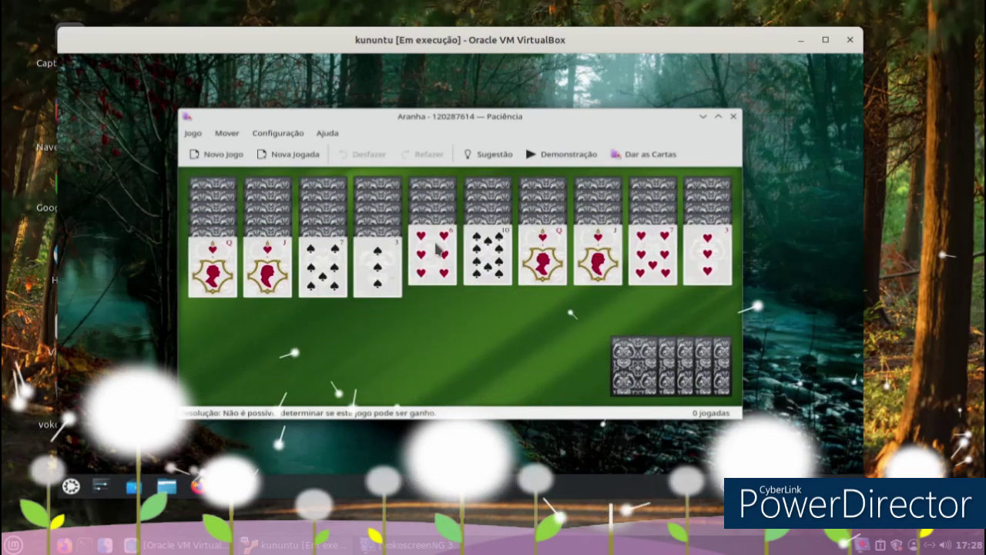
# - Move the jack of hearts from the second column onto the queen of hearts in the seventh column
pyautogui.moveTo(288, 268); pyautogui.dragTo(537, 271)
pyautogui.moveTo(274, 258); pyautogui.dragTo(574, 293)
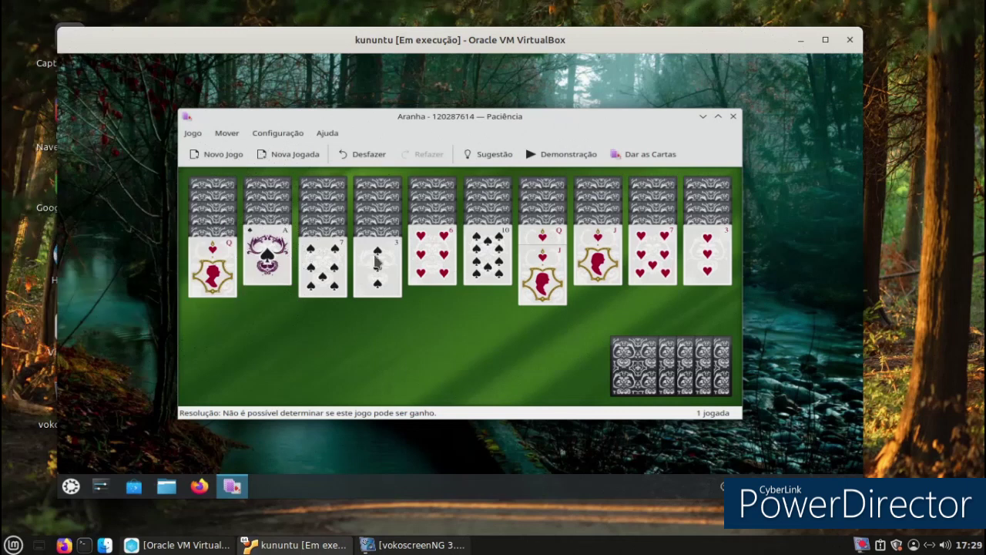
# - Move the six of hearts onto the seven of spades in the third column, and quit the Aranha game
pyautogui.moveTo(318, 264); pyautogui.dragTo(322, 294)
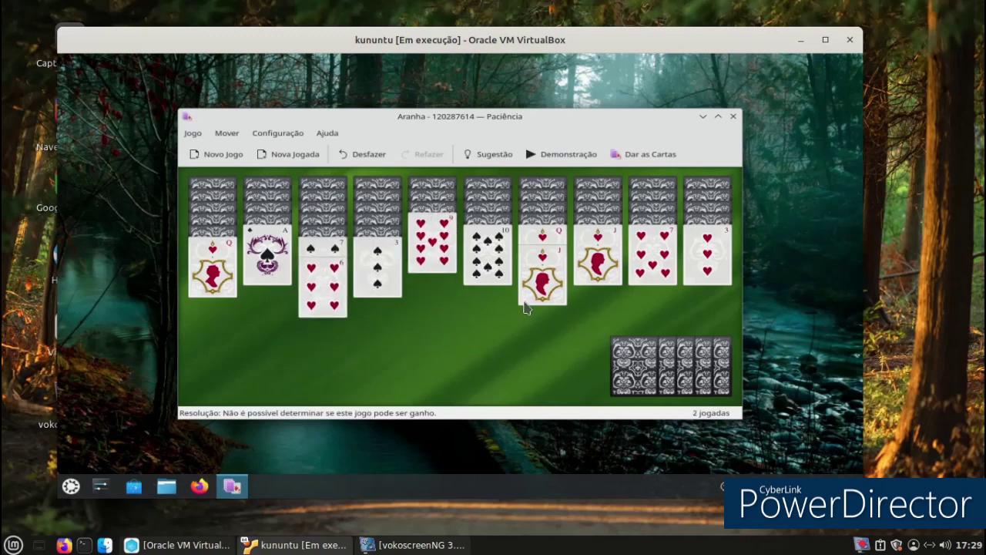
pyautogui.click(732, 117)
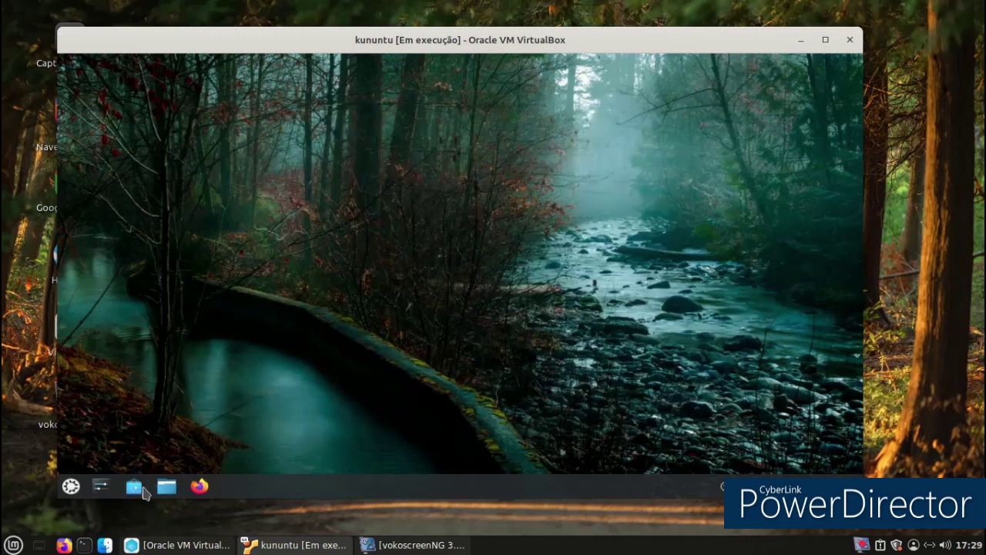
# - Open KPatience again from the Jogos category and close it without choosing a game
pyautogui.click(79, 489)
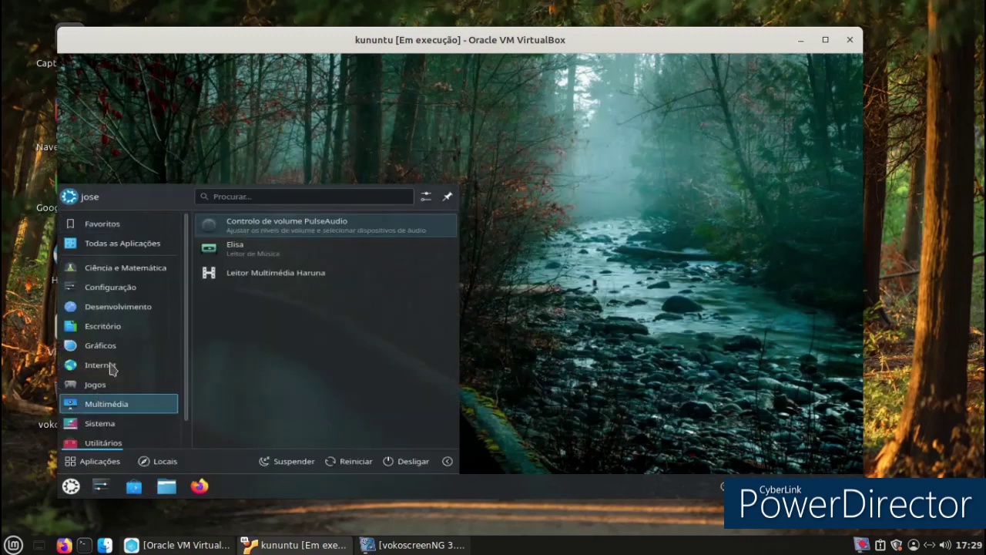
pyautogui.moveTo(111, 386)
pyautogui.moveTo(117, 409)
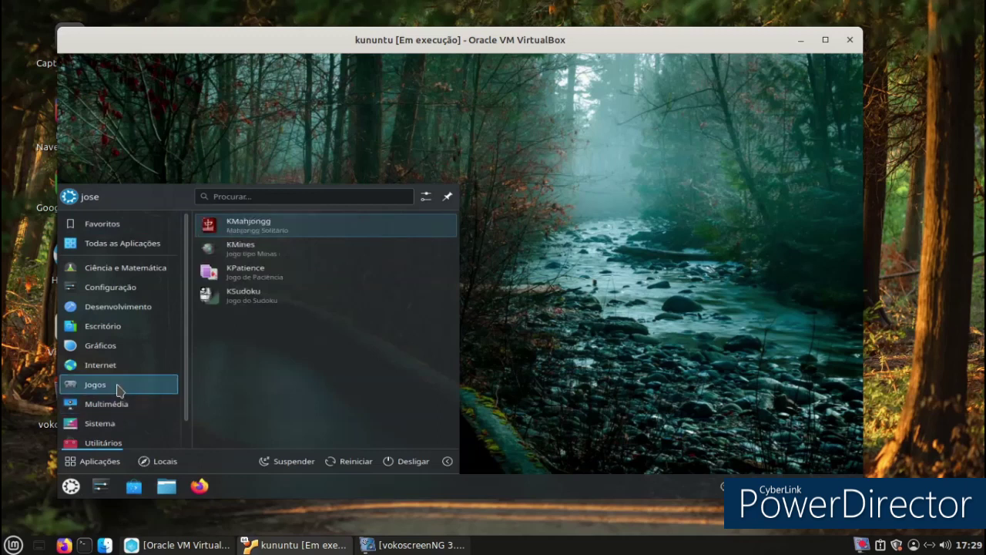
pyautogui.click(270, 279)
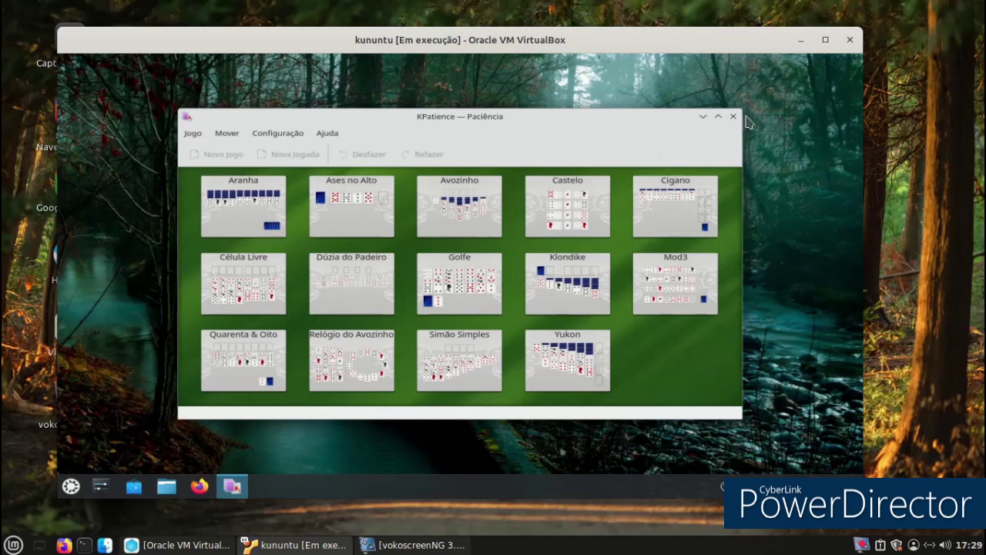
pyautogui.click(733, 118)
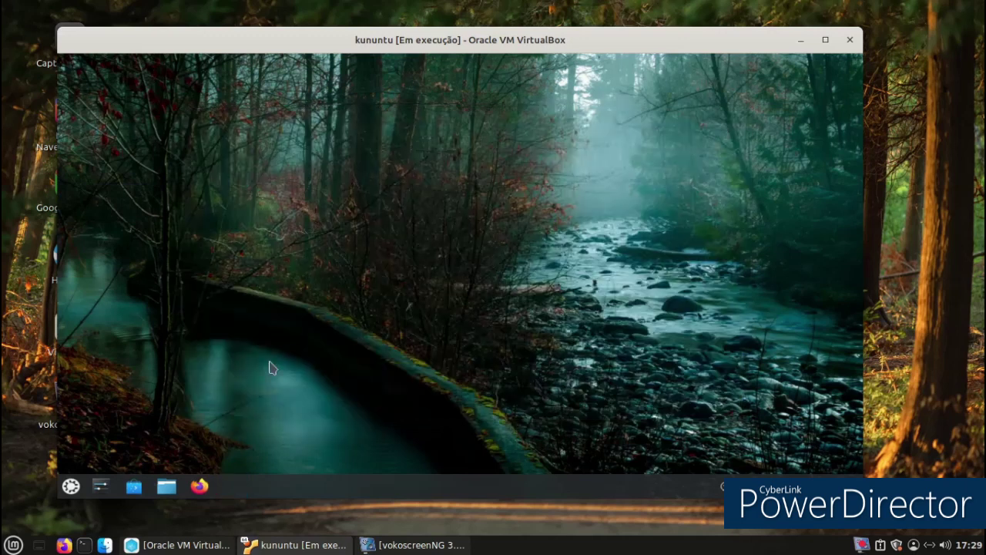
# - Launch KMahjongg from the Jogos category, view its starting board, and quit the game
pyautogui.click(72, 485)
pyautogui.moveTo(103, 384)
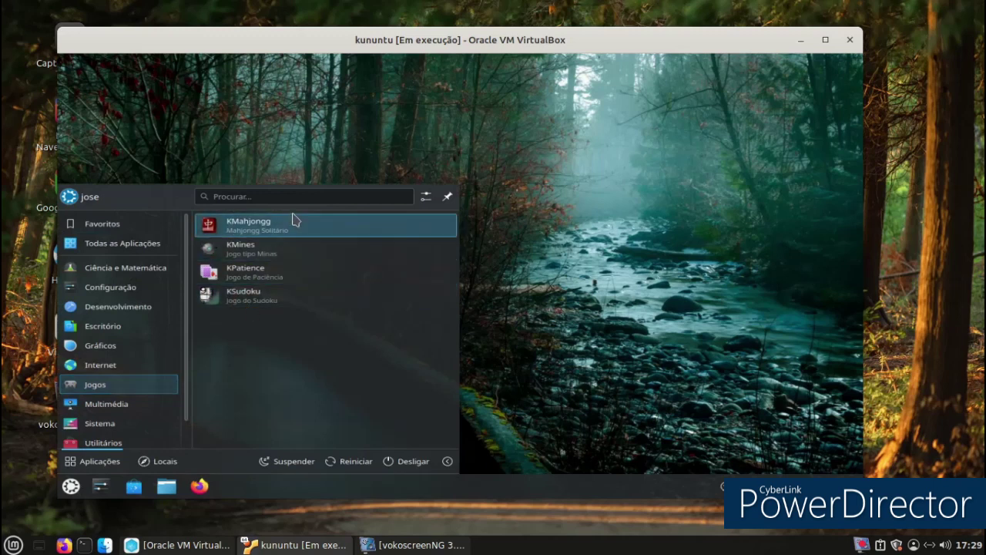
pyautogui.click(313, 233)
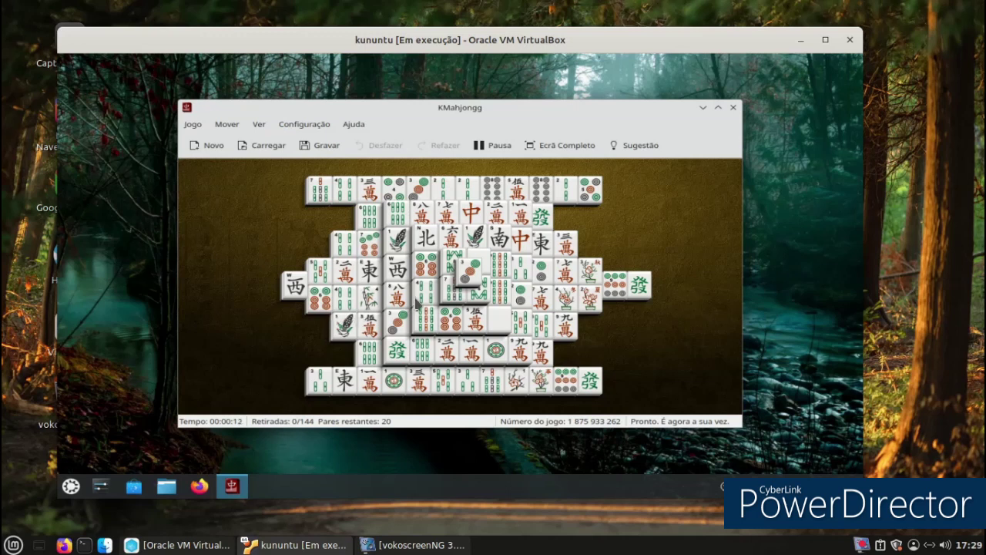
pyautogui.click(733, 108)
# - Launch LibreOffice Draw from the Gráficos category and dismiss the Tip of the Day
pyautogui.click(71, 487)
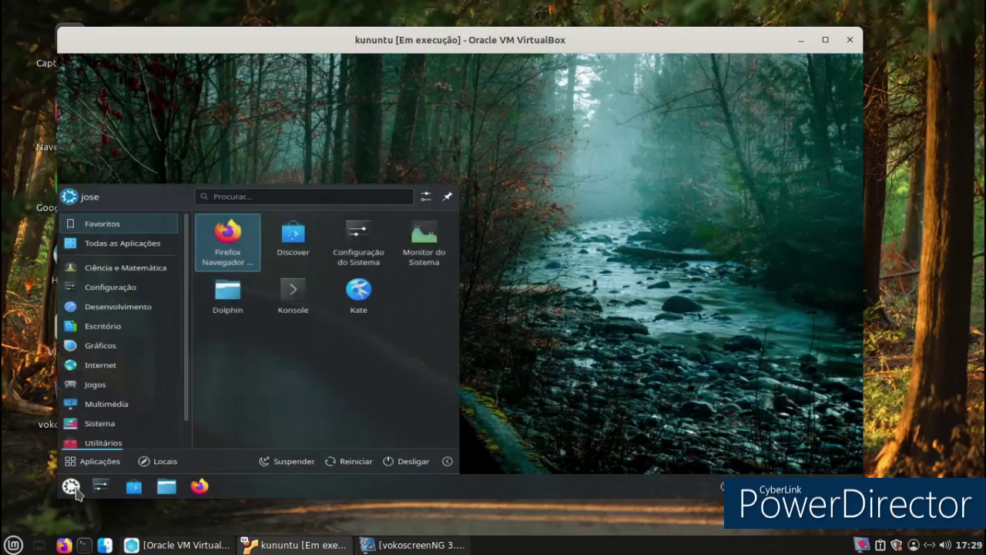
pyautogui.moveTo(89, 432)
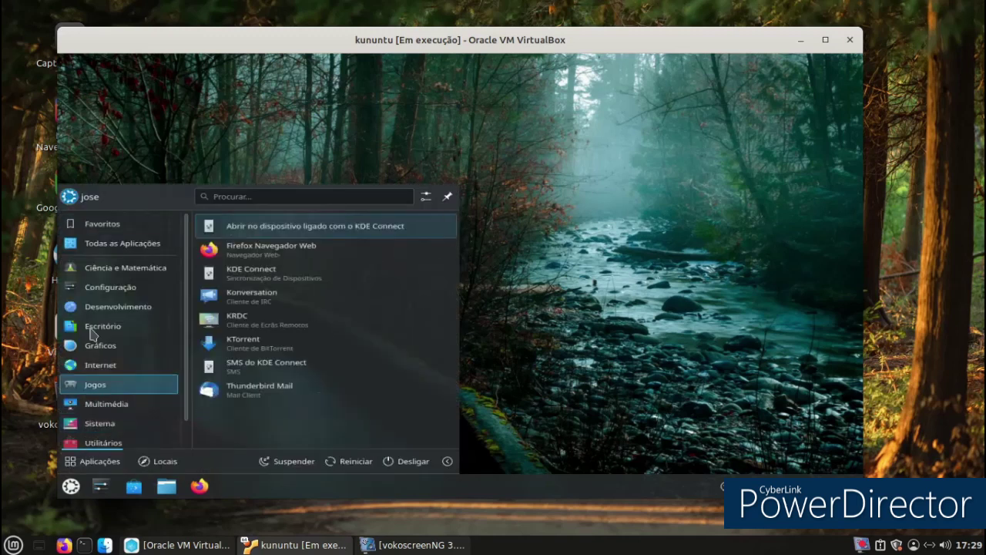
pyautogui.moveTo(94, 345)
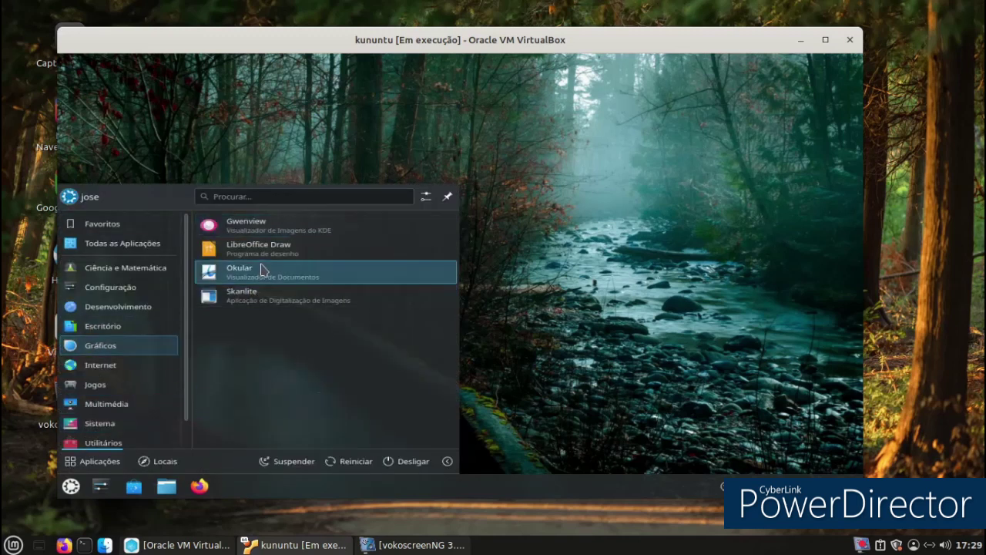
pyautogui.click(321, 245)
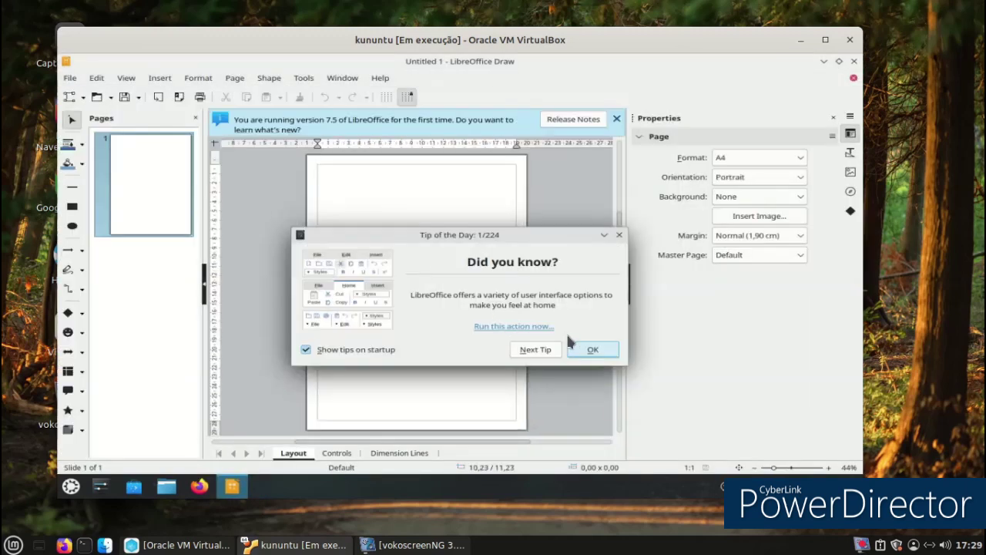
pyautogui.click(575, 345)
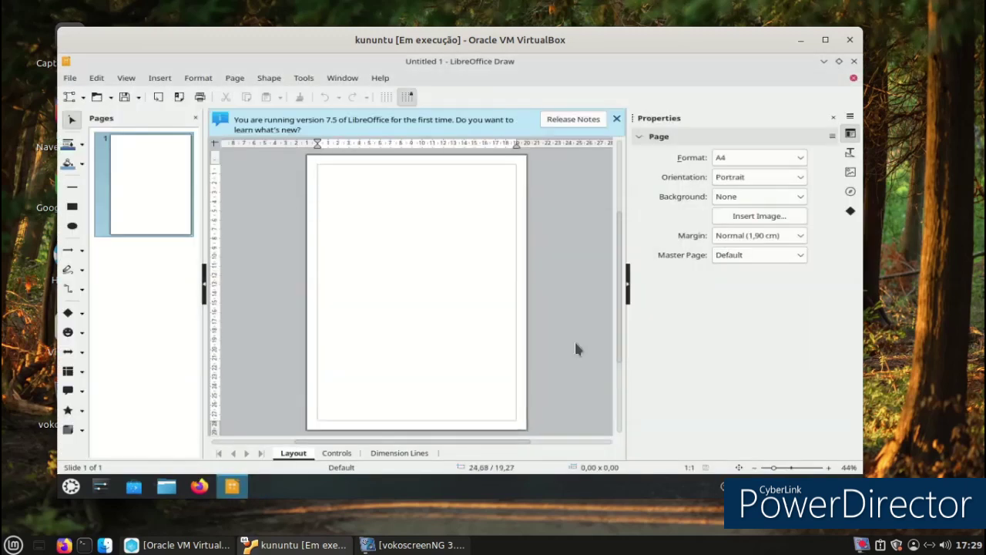
# - Draw a crescent moon symbol about 3.25 × 7.75 cm in the upper right part of the page
pyautogui.click(82, 332)
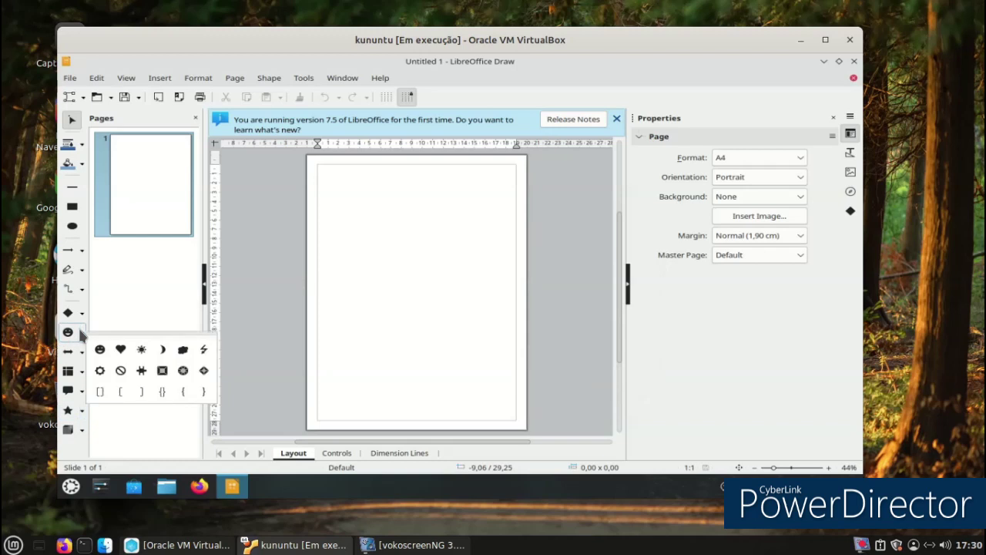
pyautogui.click(161, 349)
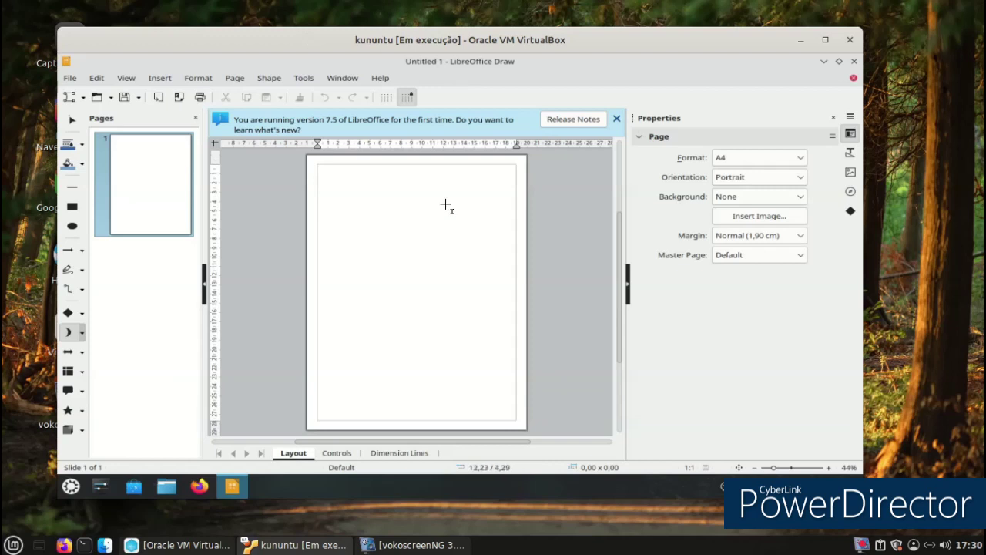
pyautogui.moveTo(440, 204); pyautogui.dragTo(475, 275)
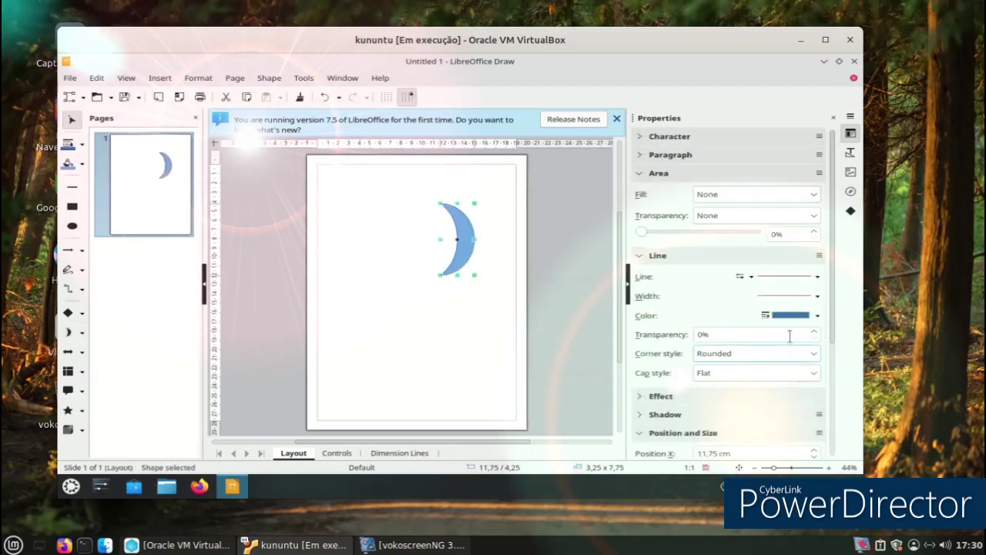
# - Set the crescent moon's line colour to black
pyautogui.click(786, 318)
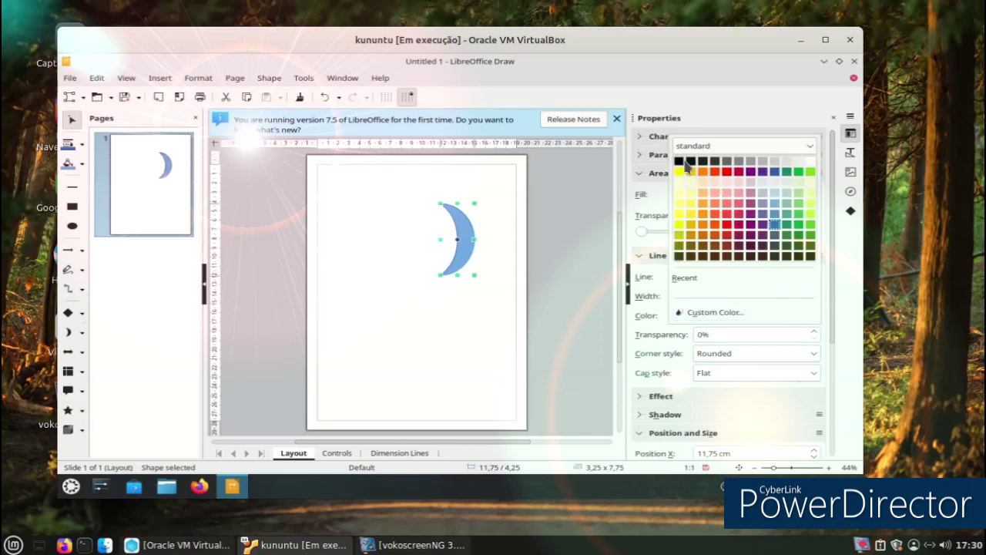
pyautogui.click(685, 167)
pyautogui.click(786, 315)
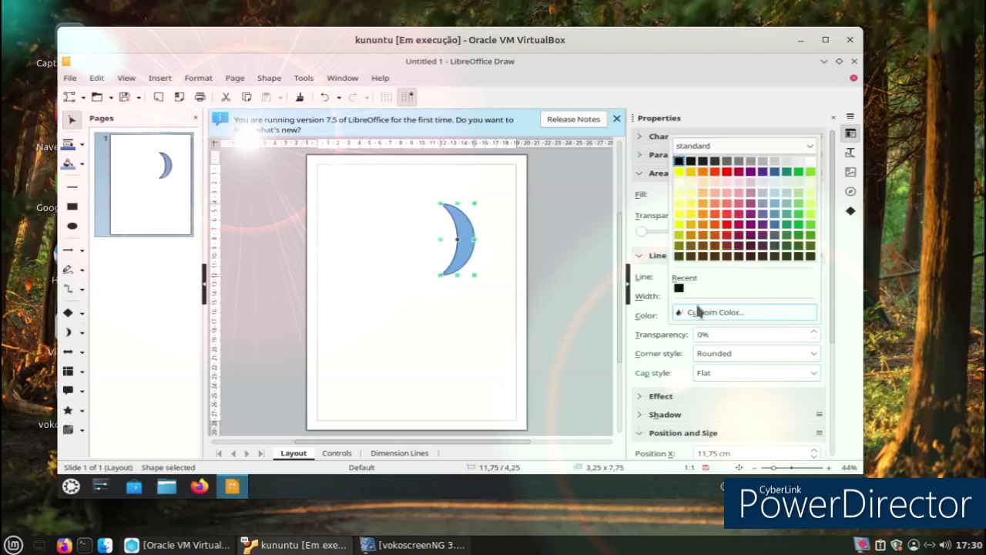
pyautogui.click(679, 165)
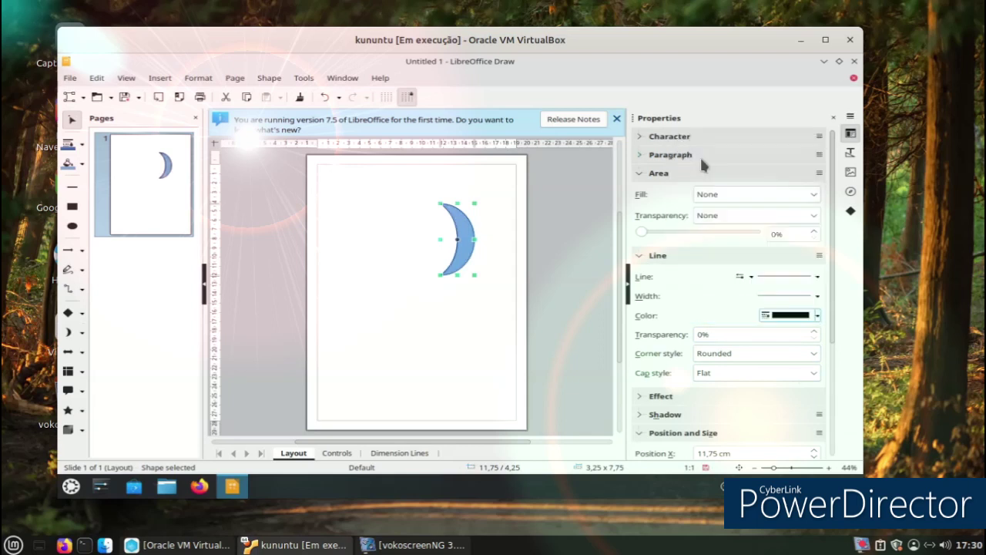
# - Leave the moon's text editing without entering text and cut the shape from the page
pyautogui.doubleClick(467, 243)
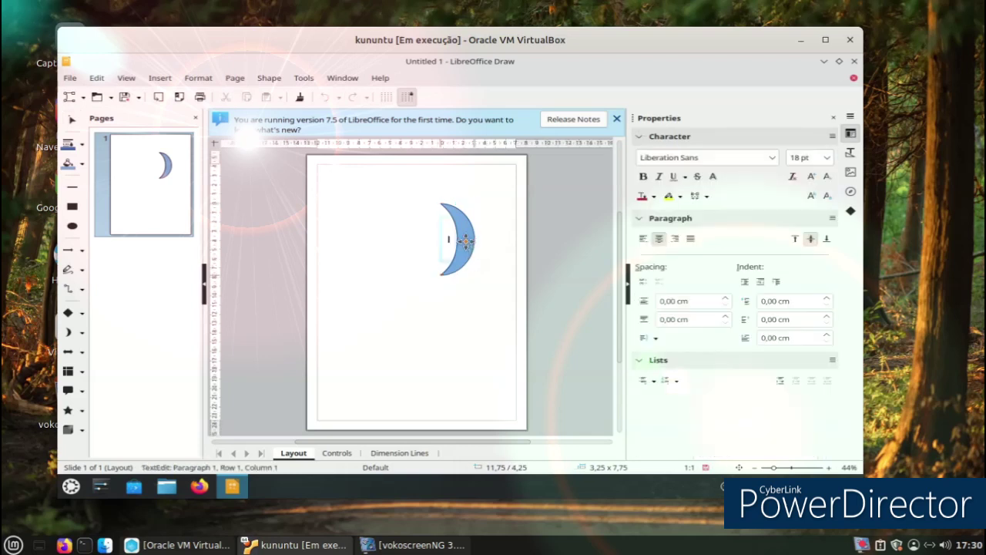
pyautogui.click(445, 200)
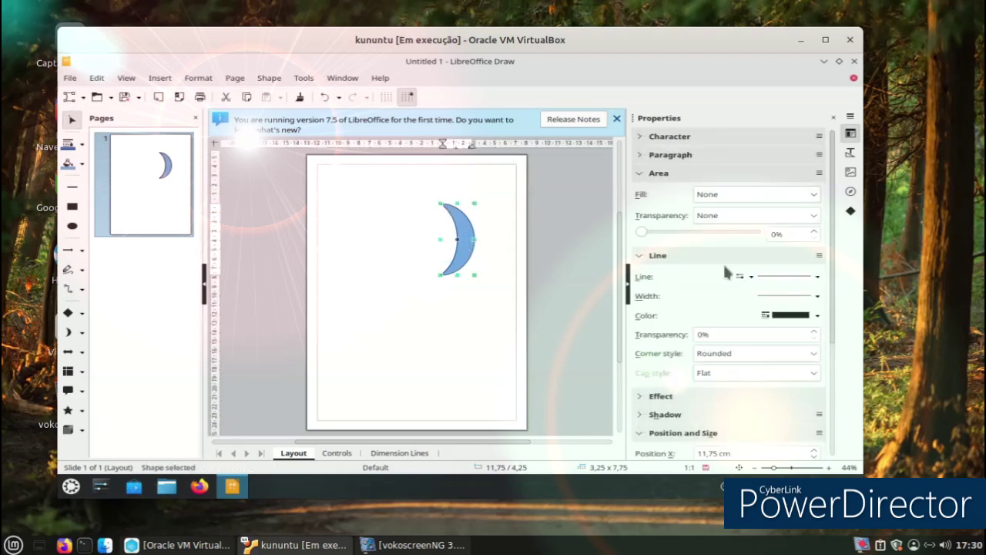
pyautogui.moveTo(837, 264); pyautogui.dragTo(808, 175)
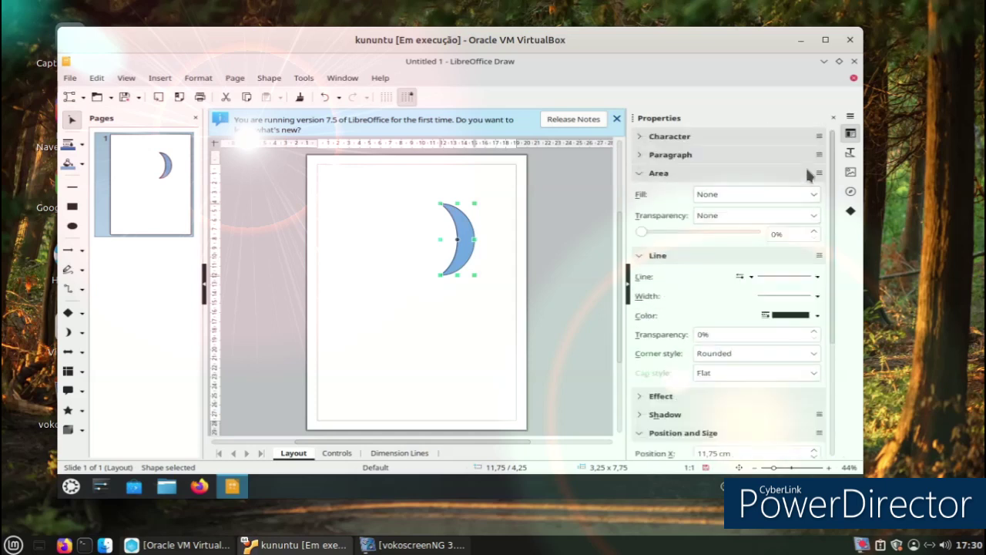
pyautogui.rightClick(472, 240)
pyautogui.click(479, 249)
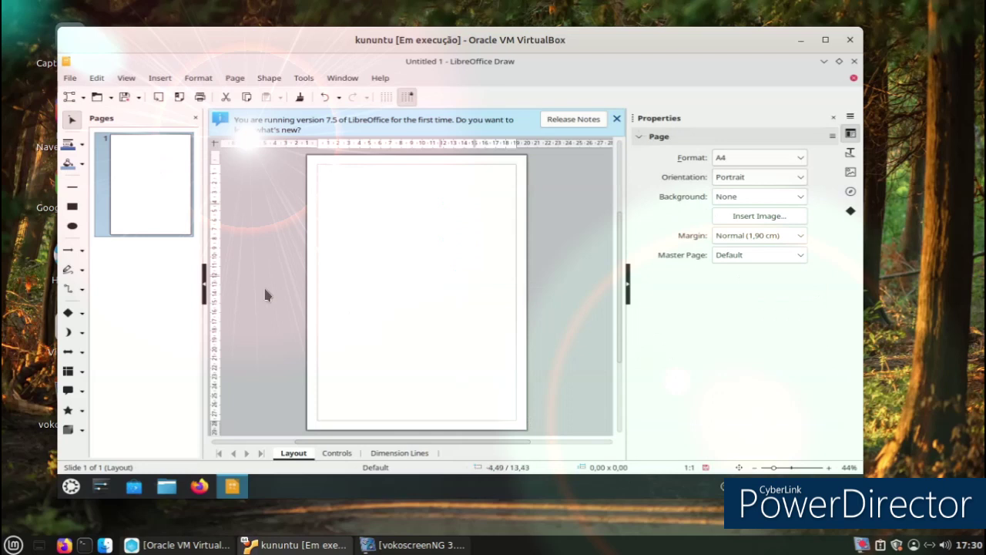
# - Draw a larger crescent moon about 5 × 9.25 cm in the page's upper half with a black line colour
pyautogui.click(68, 332)
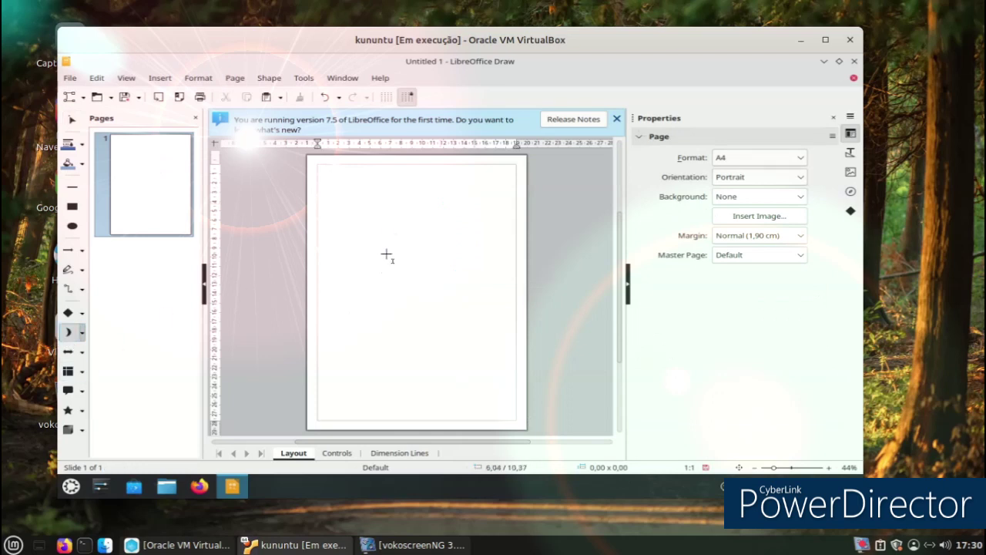
pyautogui.moveTo(415, 197)
pyautogui.mouseDown()
pyautogui.moveTo(449, 238)
pyautogui.moveTo(467, 284)
pyautogui.mouseUp()
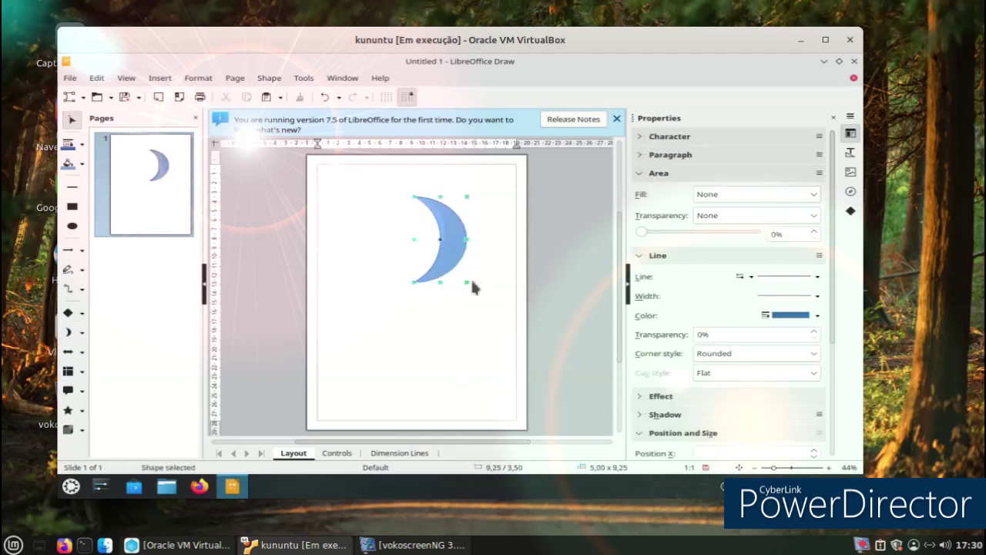
pyautogui.click(813, 316)
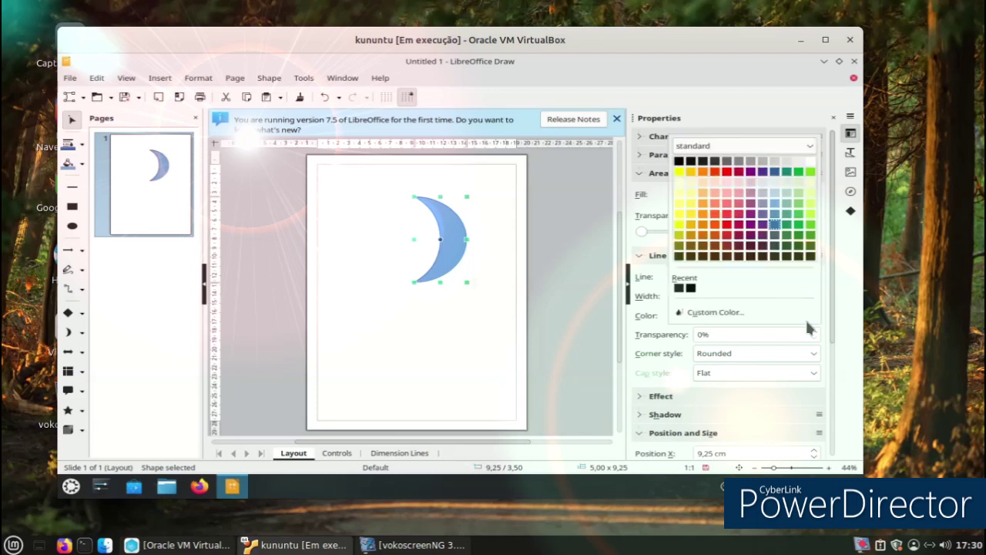
pyautogui.click(676, 158)
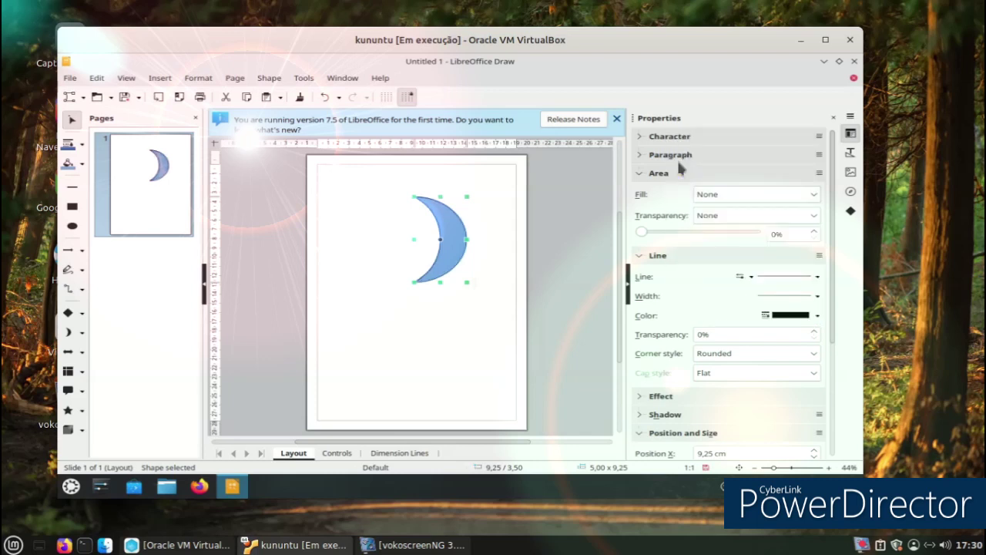
pyautogui.click(776, 276)
pyautogui.click(778, 278)
pyautogui.click(347, 358)
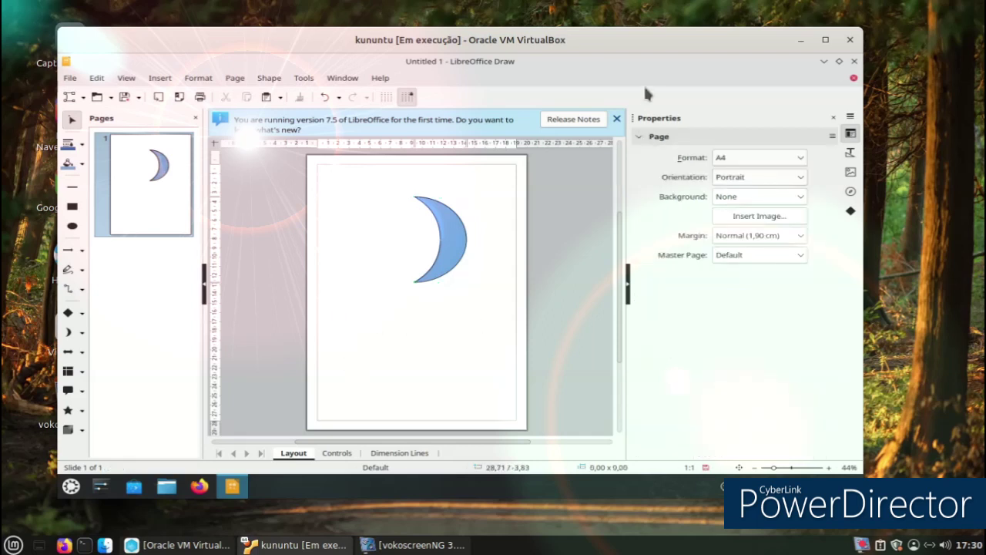
# - Dismiss the release notes notice and draw a heart symbol about 1 × 1 cm below and left of the moon
pyautogui.click(616, 119)
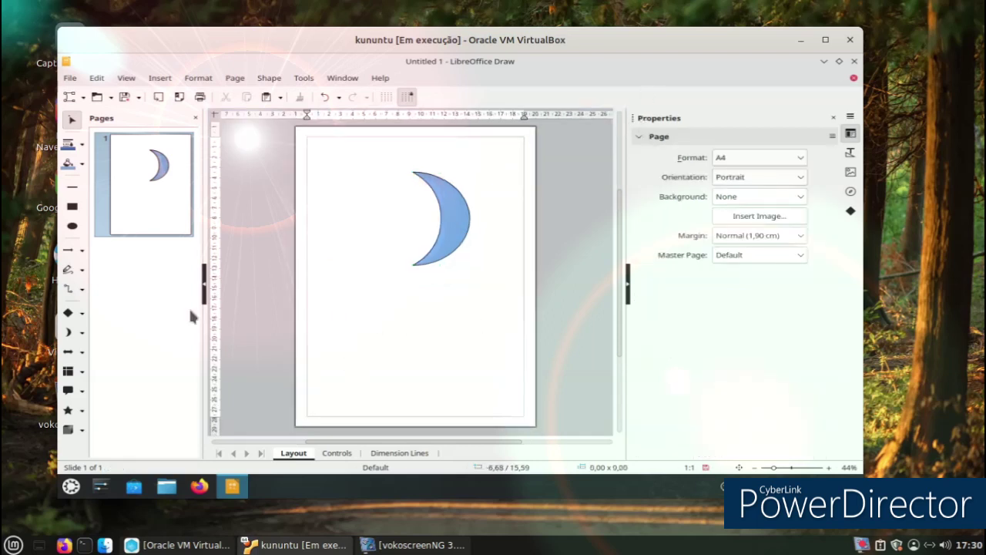
pyautogui.click(83, 333)
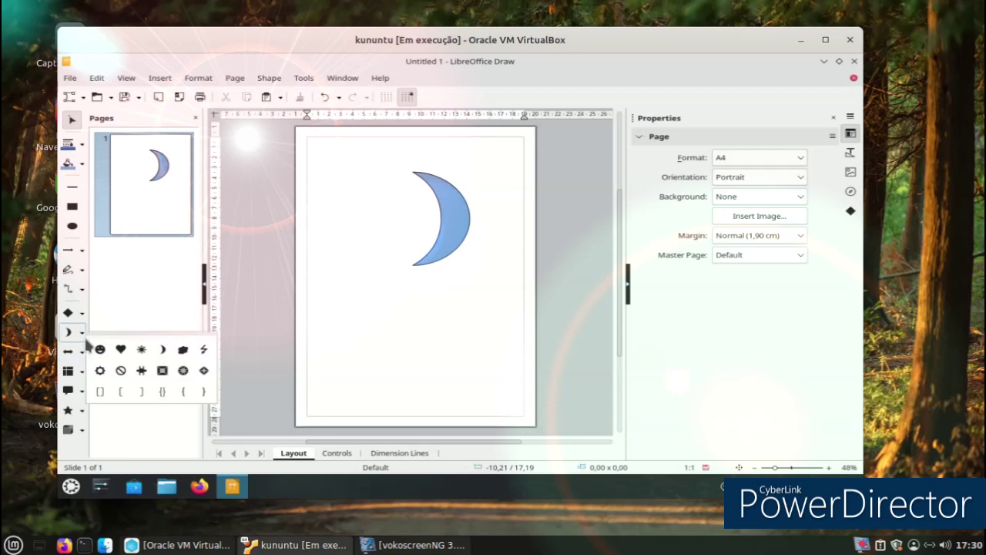
pyautogui.click(120, 350)
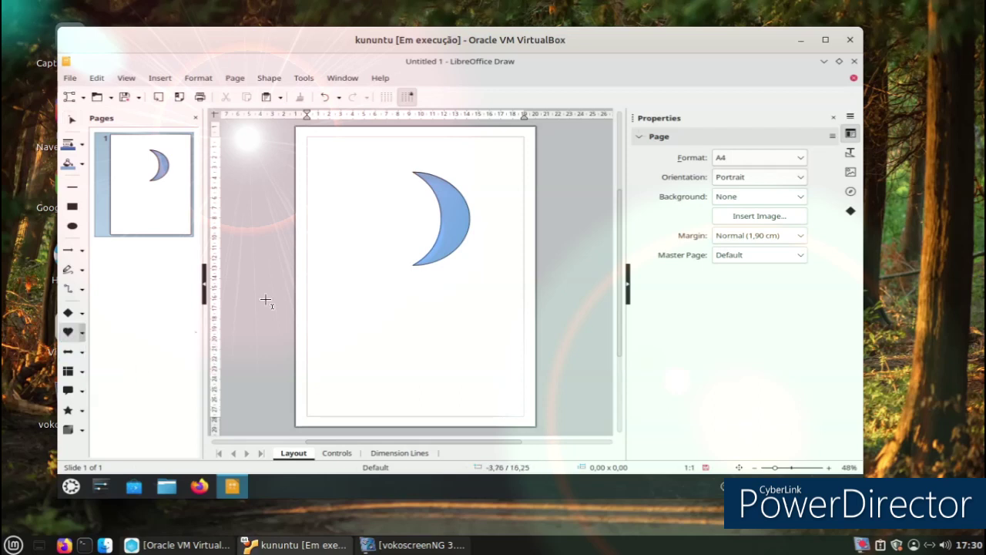
pyautogui.click(314, 259)
pyautogui.moveTo(353, 319); pyautogui.dragTo(353, 319)
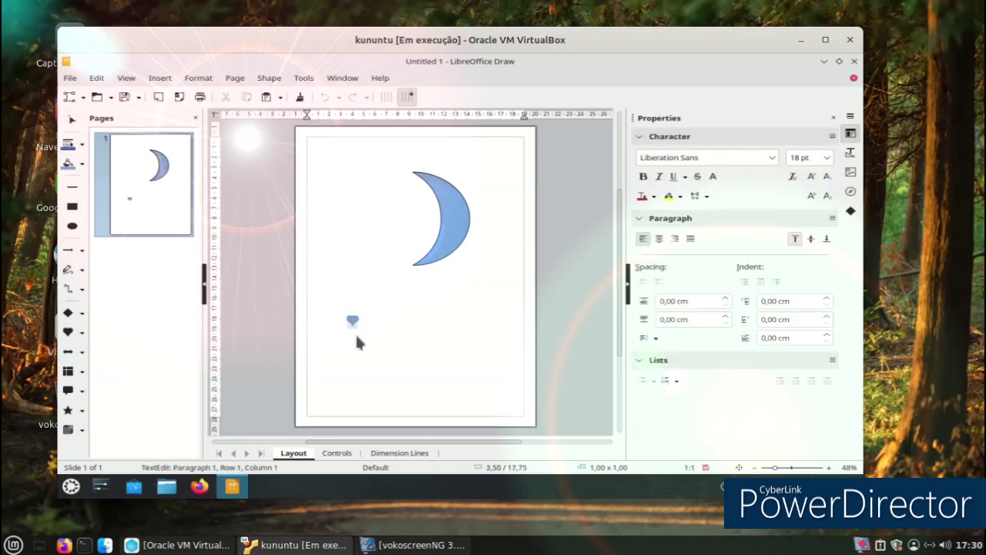
pyautogui.click(403, 392)
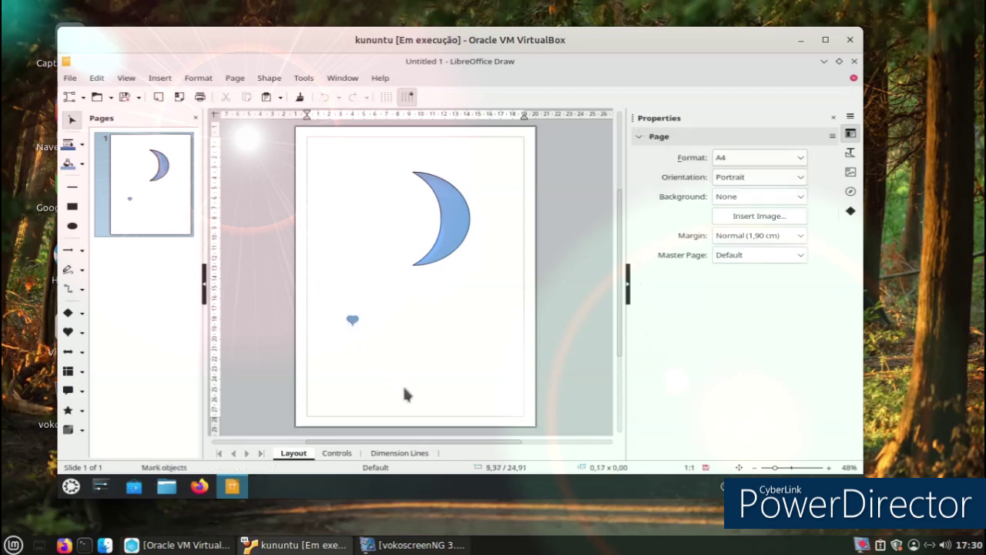
# - Cancel shutting down the virtual machine and close the LibreOffice Draw document without saving its changes
pyautogui.click(850, 40)
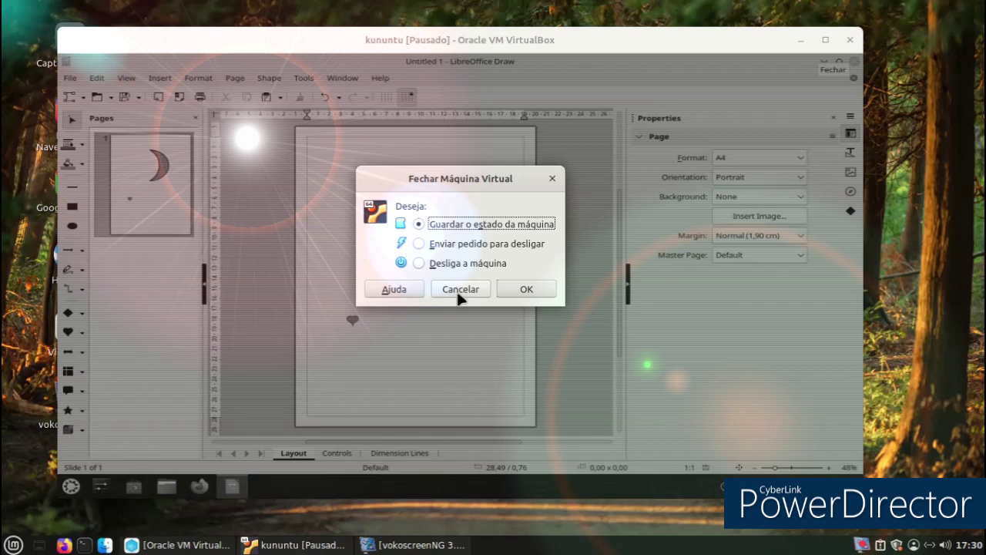
pyautogui.click(458, 289)
pyautogui.click(854, 61)
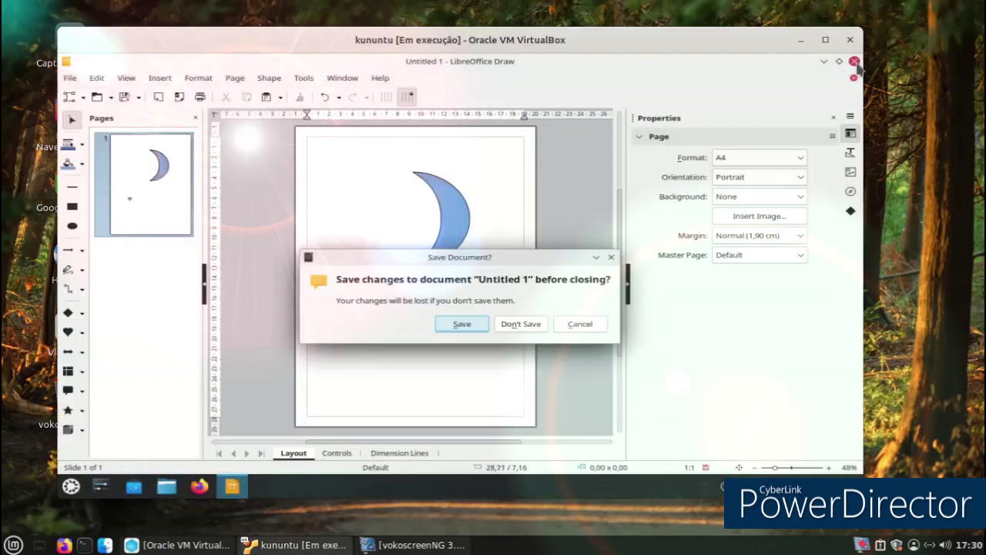
pyautogui.click(528, 326)
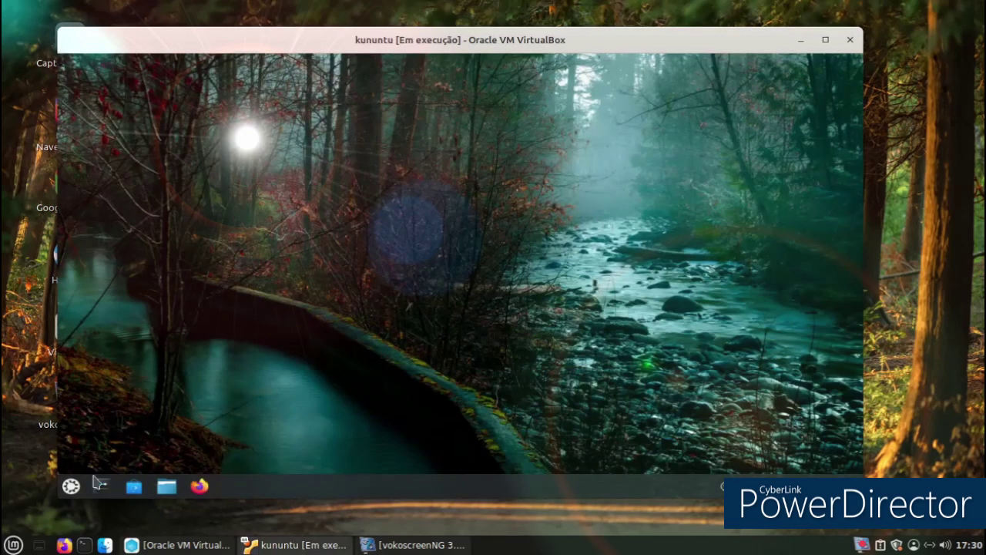
# - Open Discover and browse its applications in Todas as Aplicações, Acessibilidade and Ciência e Engenharia
pyautogui.click(64, 495)
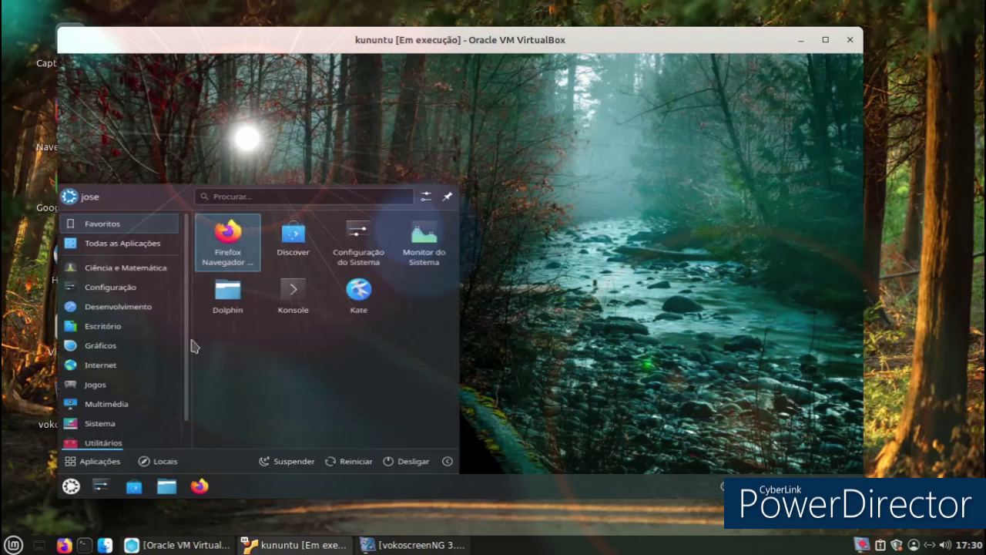
pyautogui.click(289, 235)
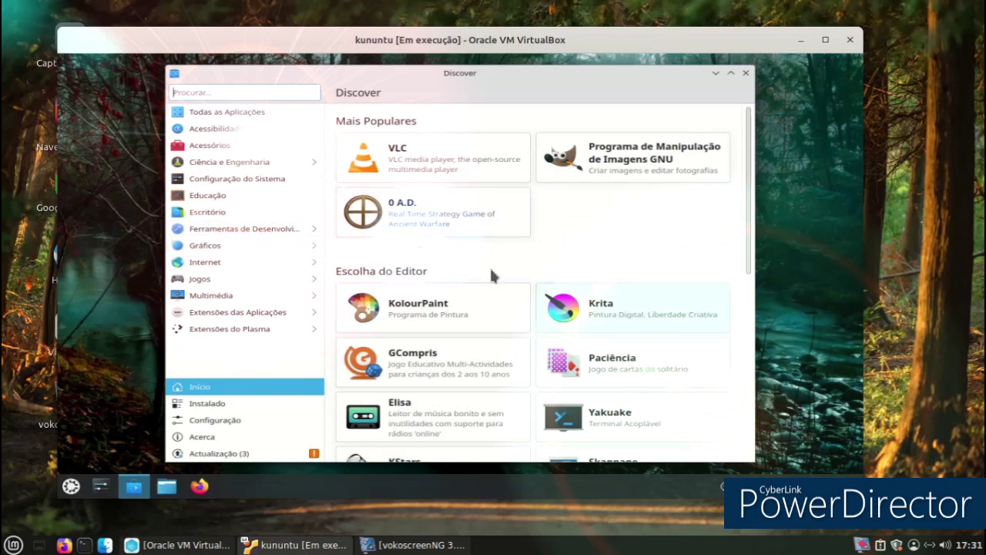
pyautogui.click(196, 113)
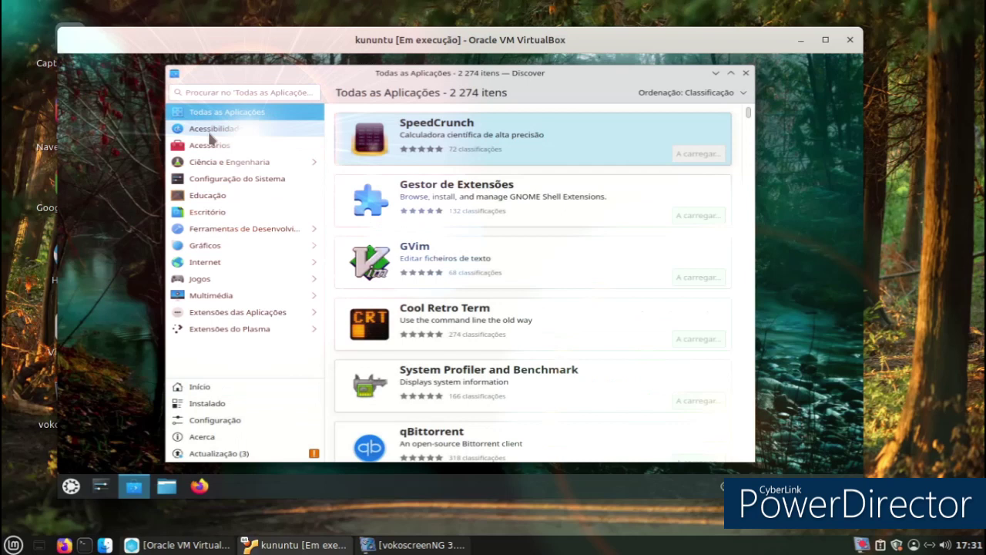
pyautogui.click(214, 130)
pyautogui.click(216, 162)
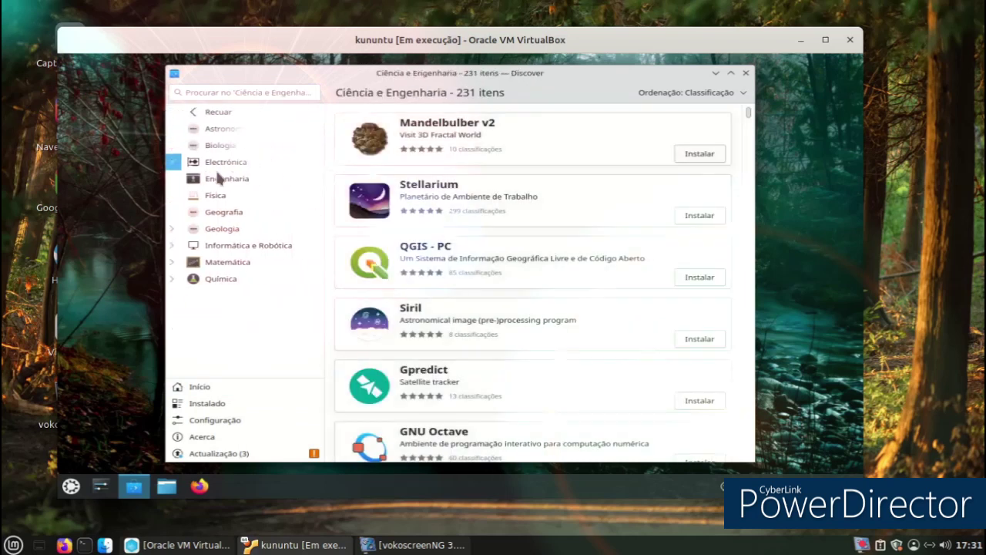
pyautogui.scroll(-2, 462, 287)
pyautogui.scroll(-7, 464, 287)
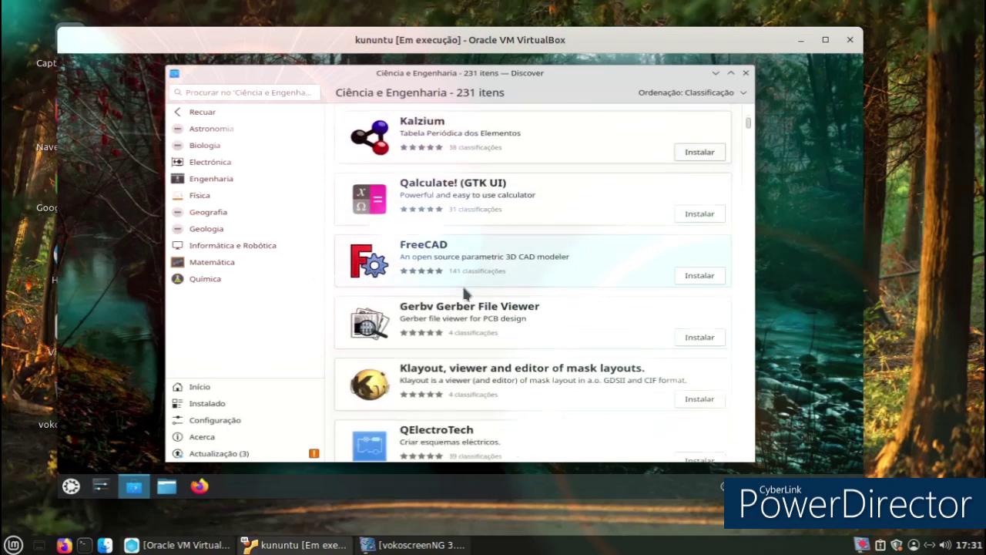
pyautogui.scroll(-1, 464, 293)
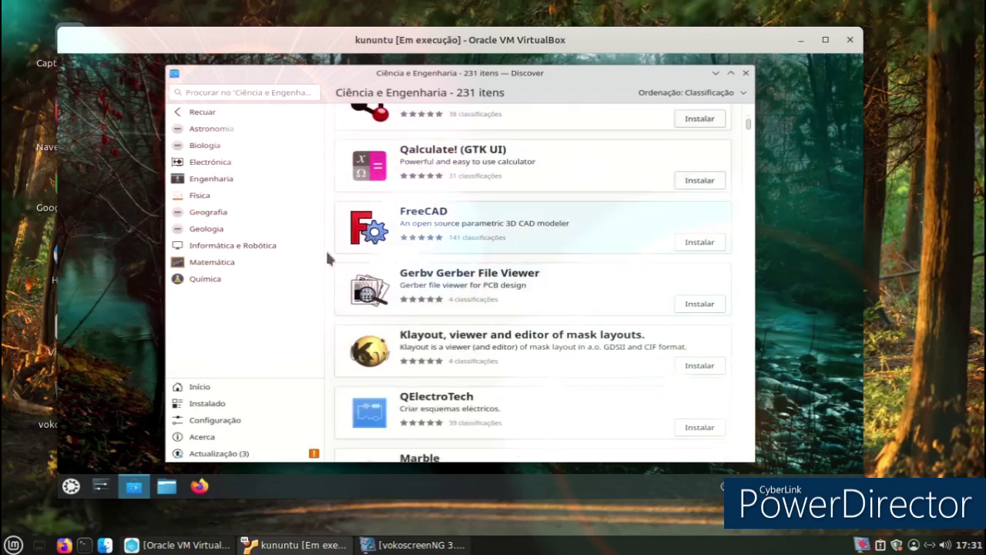
# - Browse the science subcategories Biologia, Geologia, Matemática and Química, and look through the chemistry programs
pyautogui.click(243, 151)
pyautogui.click(242, 230)
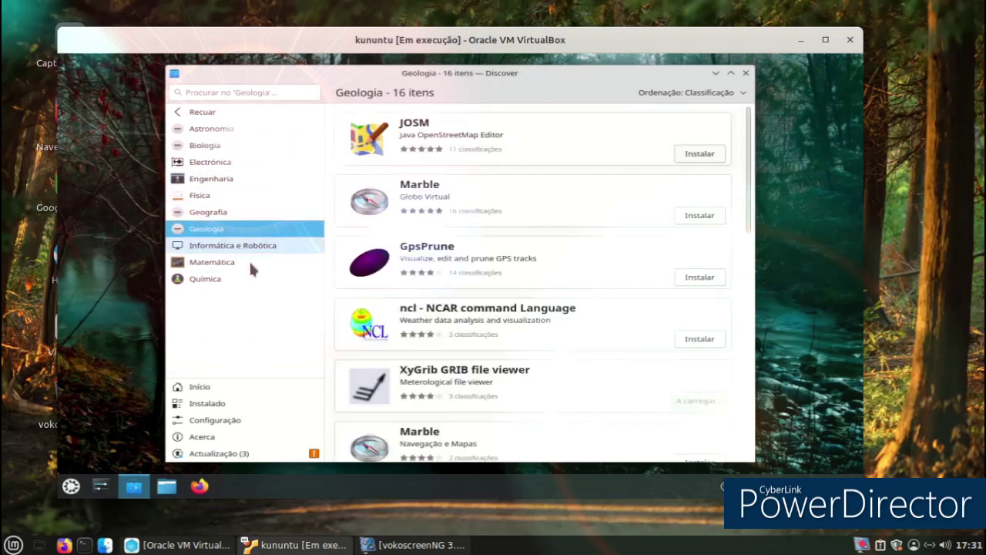
pyautogui.click(251, 265)
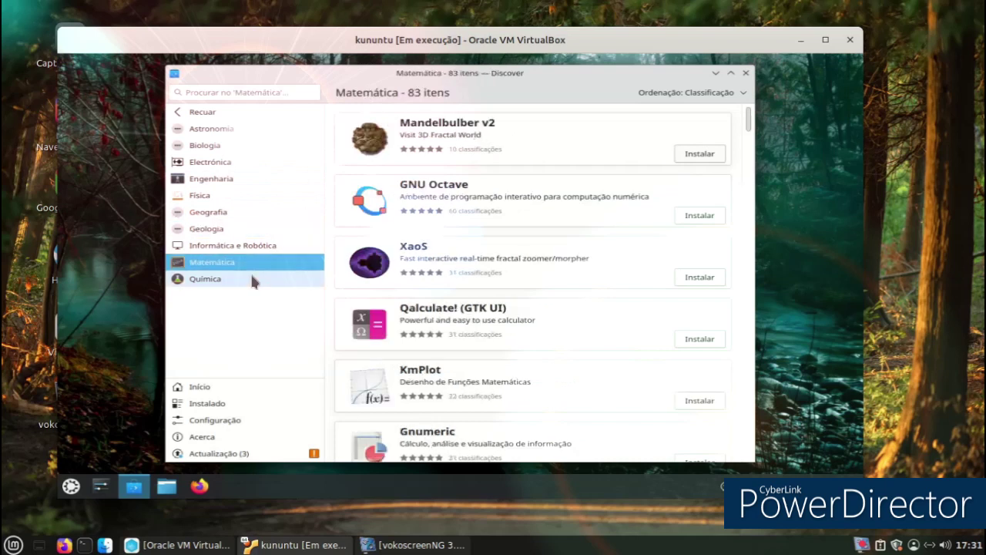
pyautogui.click(252, 280)
pyautogui.scroll(-3, 523, 293)
pyautogui.scroll(-9, 523, 292)
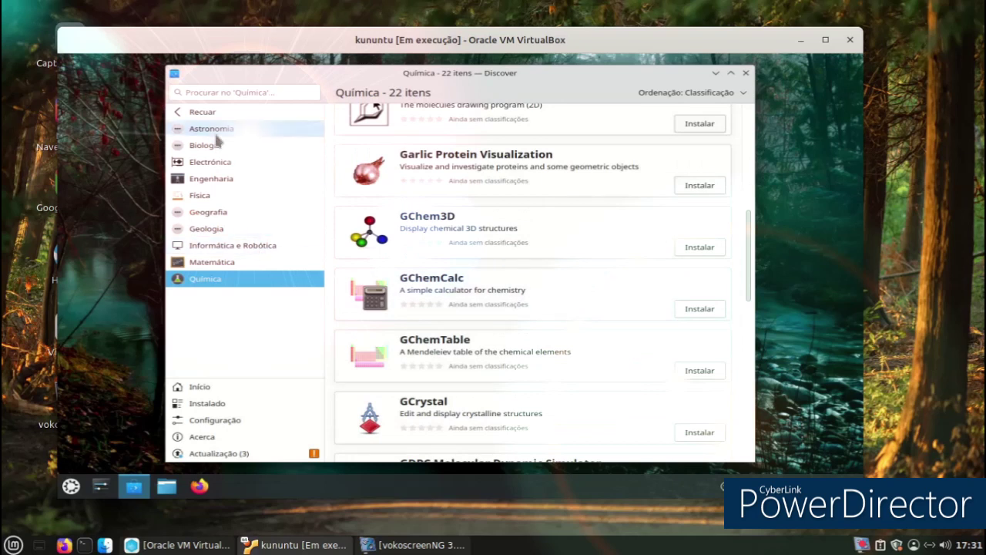
# - Return to Discover's main categories and look through the games offered under Jogos
pyautogui.click(202, 112)
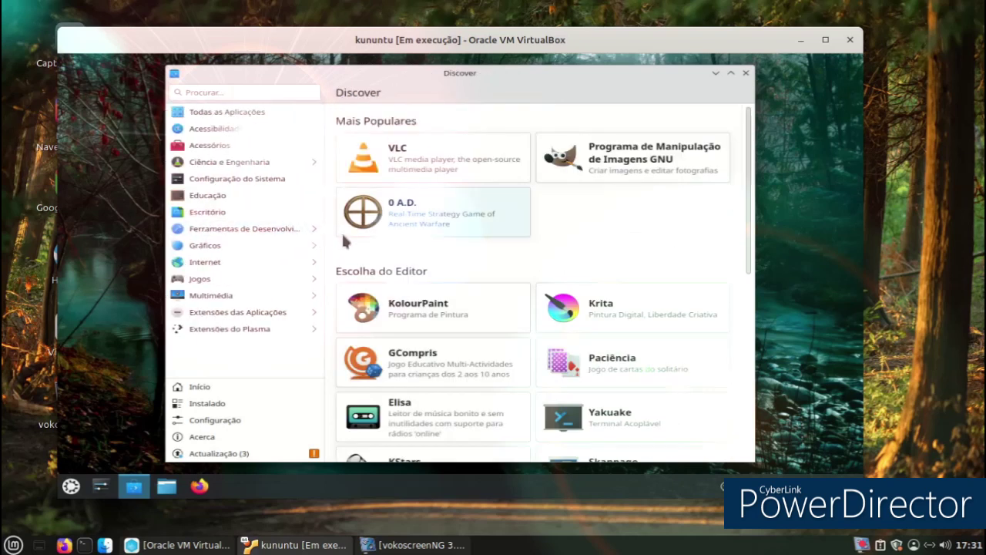
pyautogui.click(268, 282)
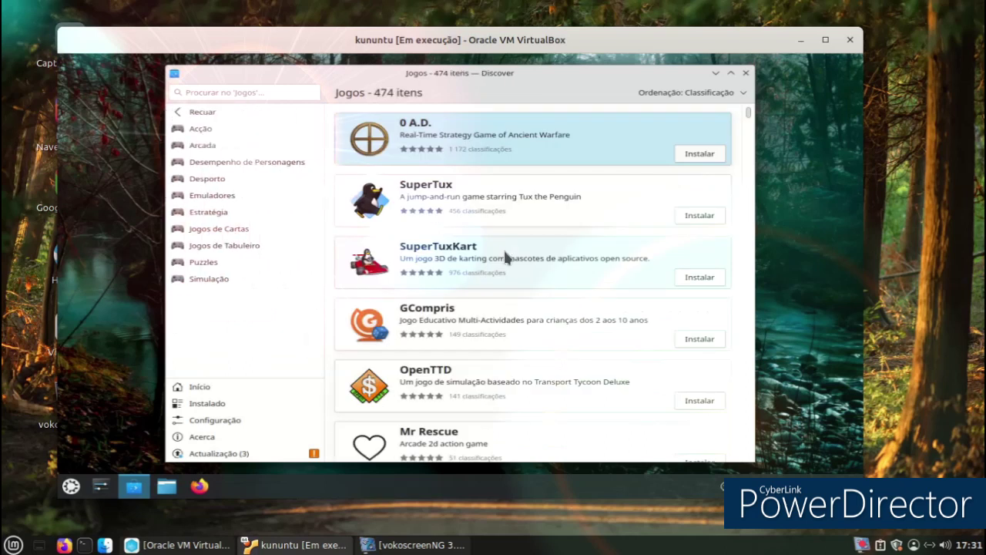
pyautogui.scroll(-1, 505, 257)
pyautogui.scroll(-5, 490, 254)
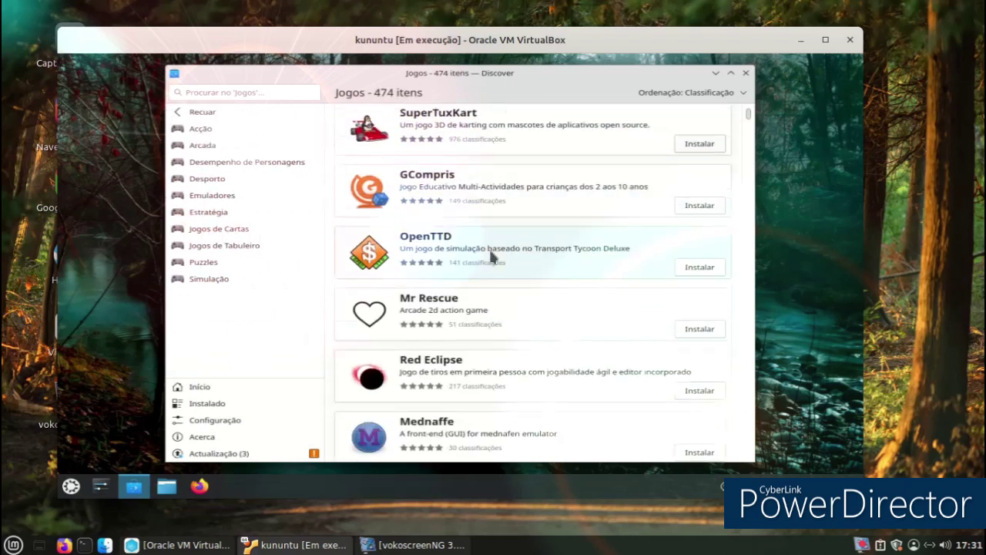
pyautogui.scroll(-1, 489, 246)
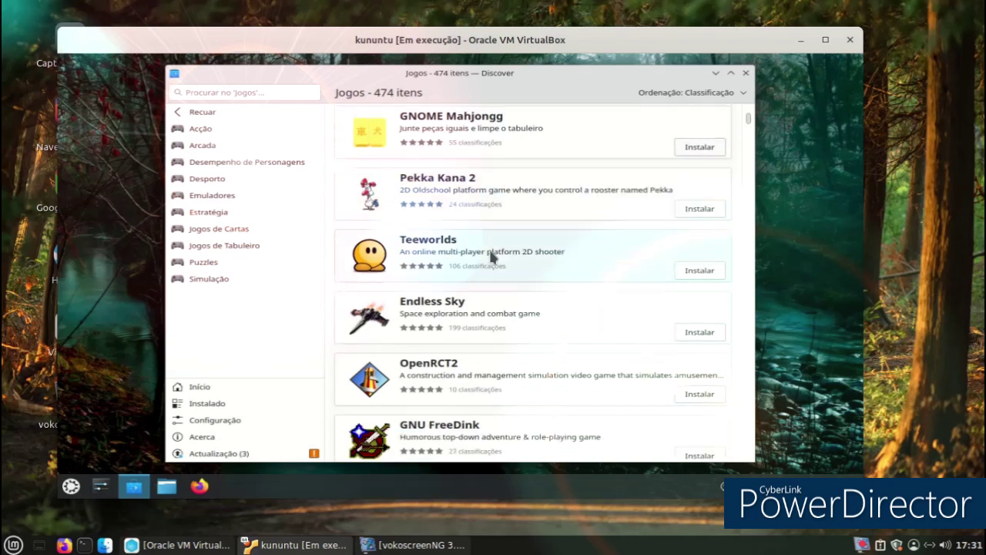
pyautogui.scroll(5, 489, 244)
pyautogui.scroll(2, 490, 249)
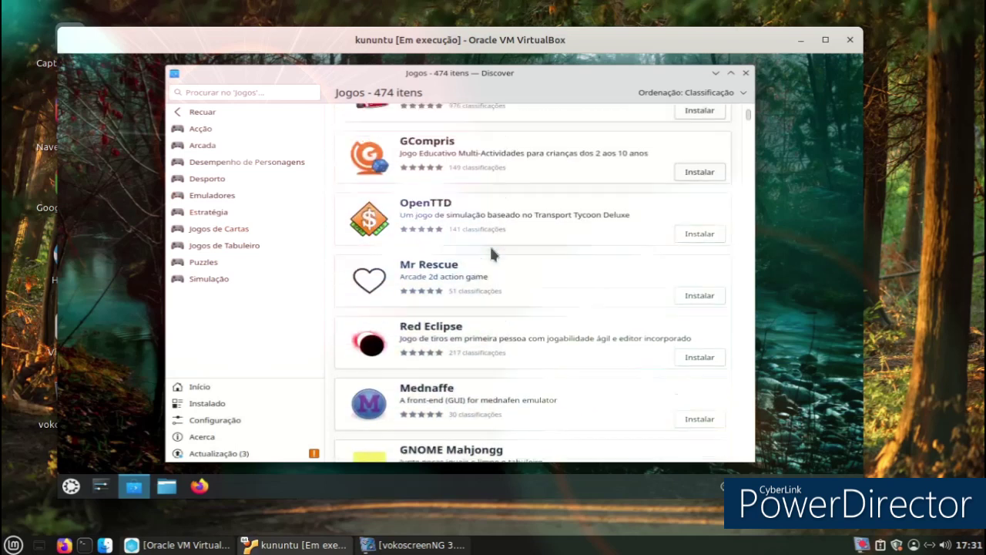
pyautogui.scroll(-2, 491, 249)
pyautogui.scroll(3, 489, 245)
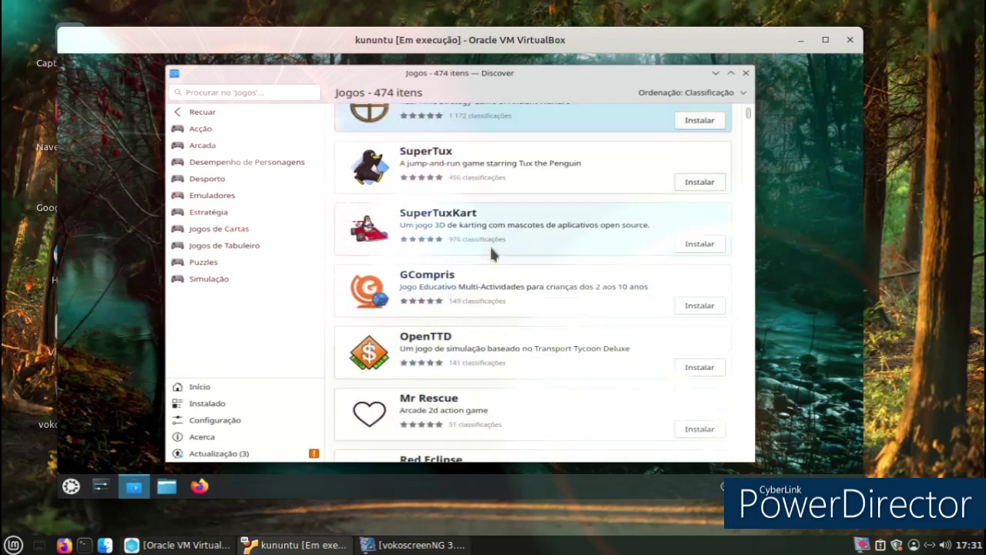
# - Install SuperTux, authorising it with the account password, and close the Discover window
pyautogui.click(697, 215)
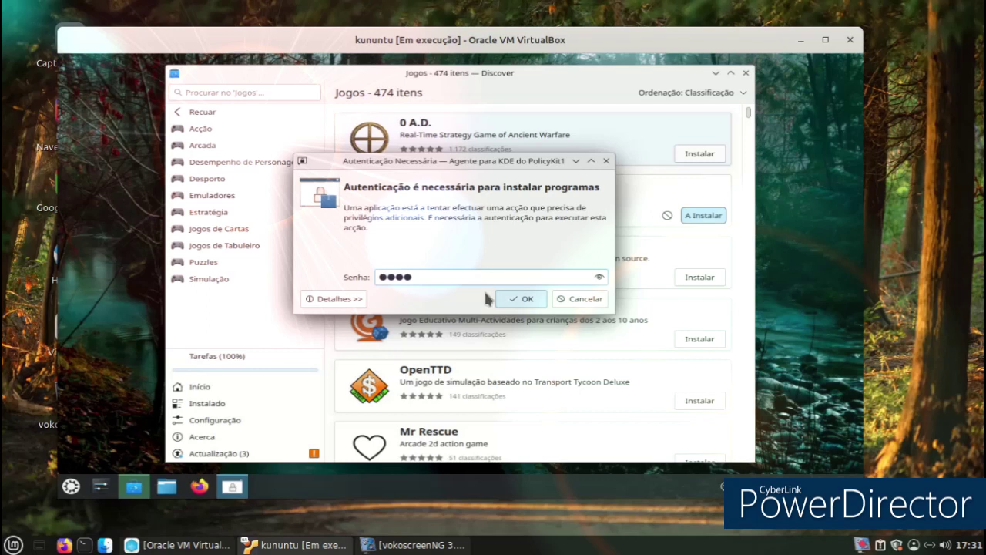
pyautogui.click(511, 299)
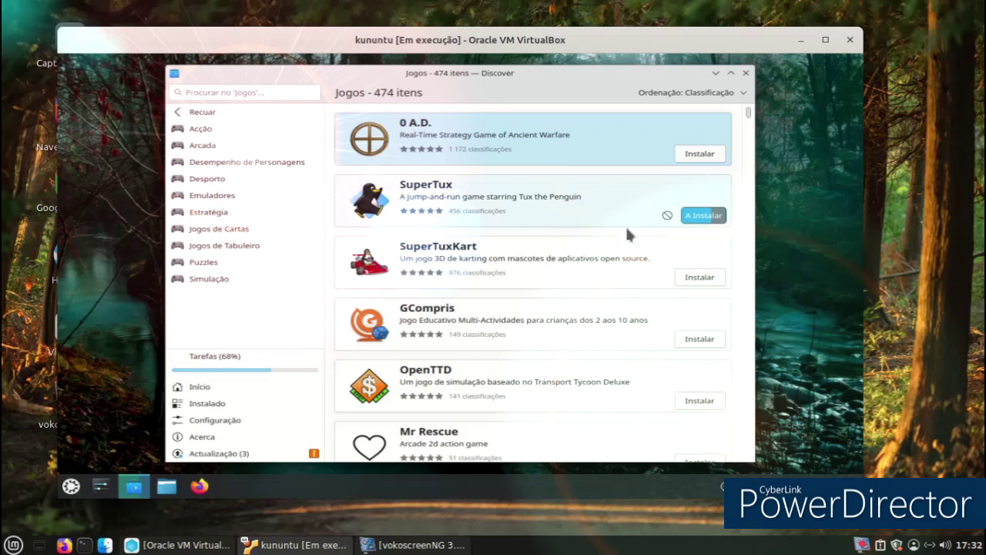
pyautogui.click(747, 73)
# - Look through the Sistema and Multimédia applications and launch the Haruna media player
pyautogui.click(71, 487)
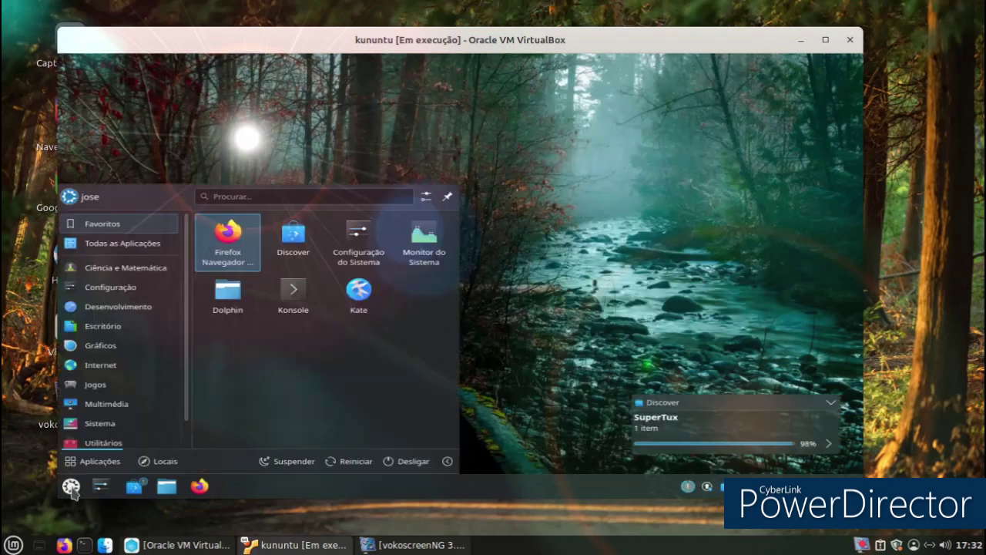
pyautogui.click(119, 423)
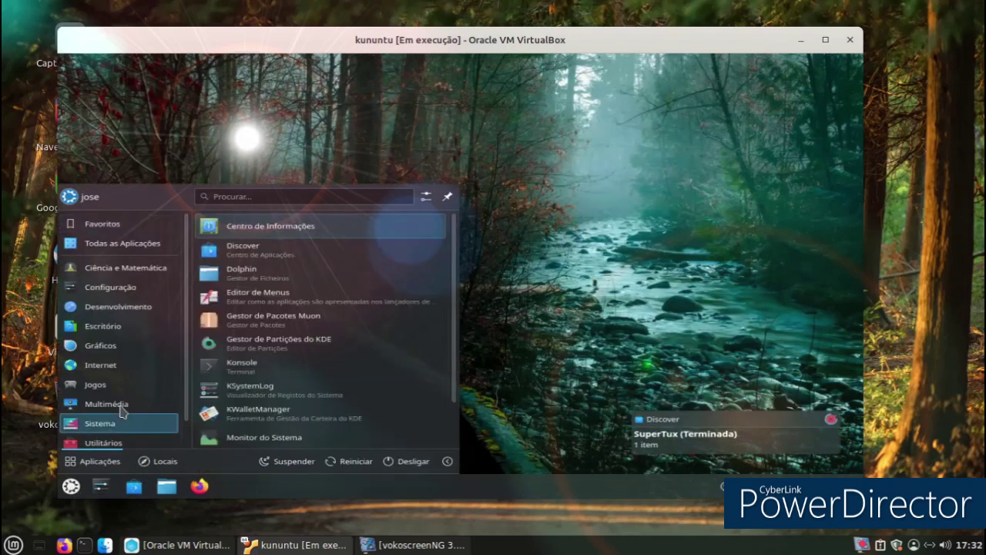
pyautogui.moveTo(121, 410)
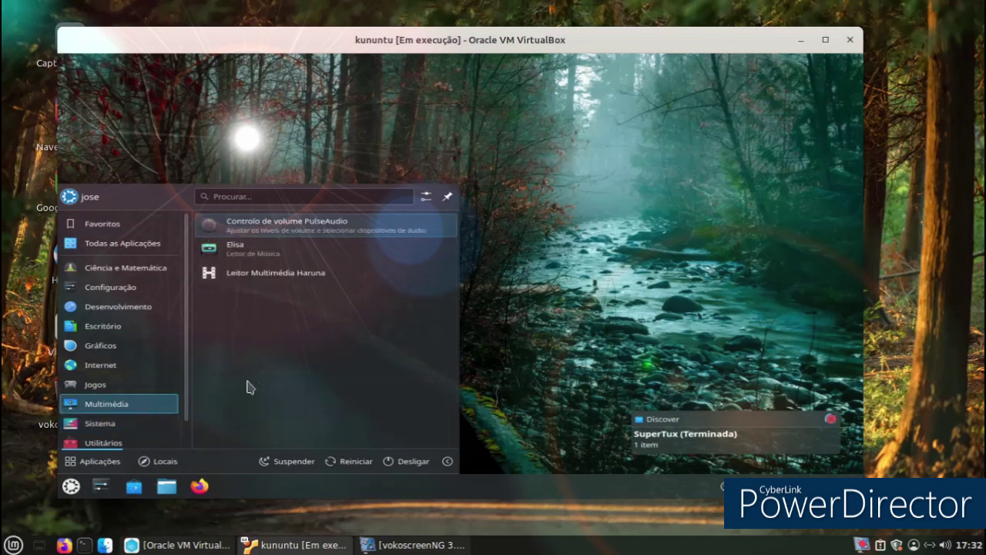
pyautogui.click(287, 276)
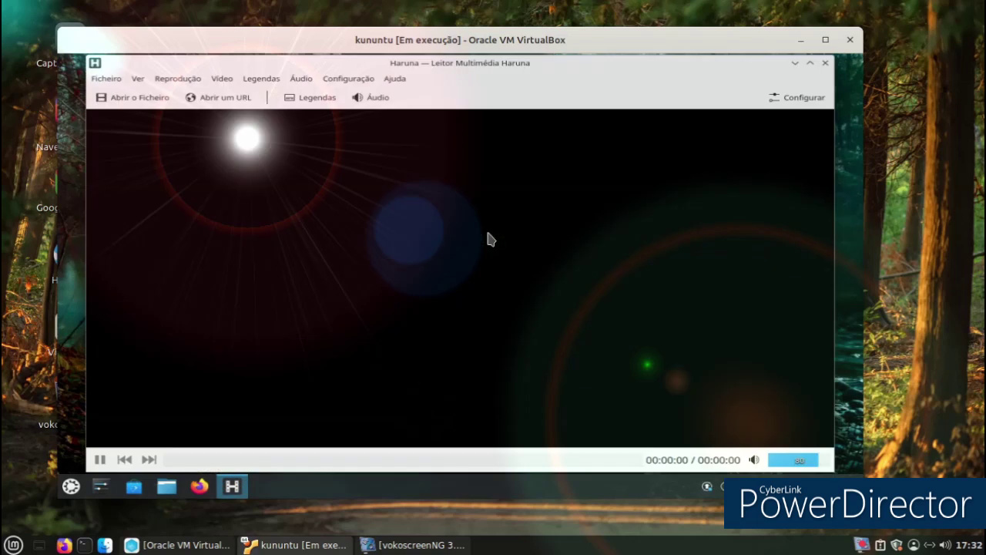
# - View Haruna's options for opening files and URLs without choosing one, and close the player
pyautogui.click(112, 79)
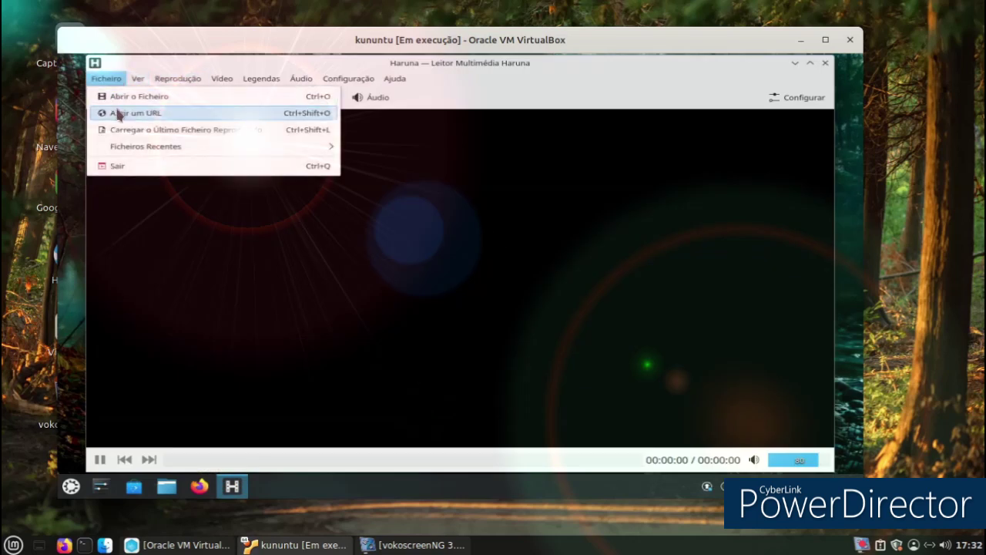
pyautogui.click(772, 119)
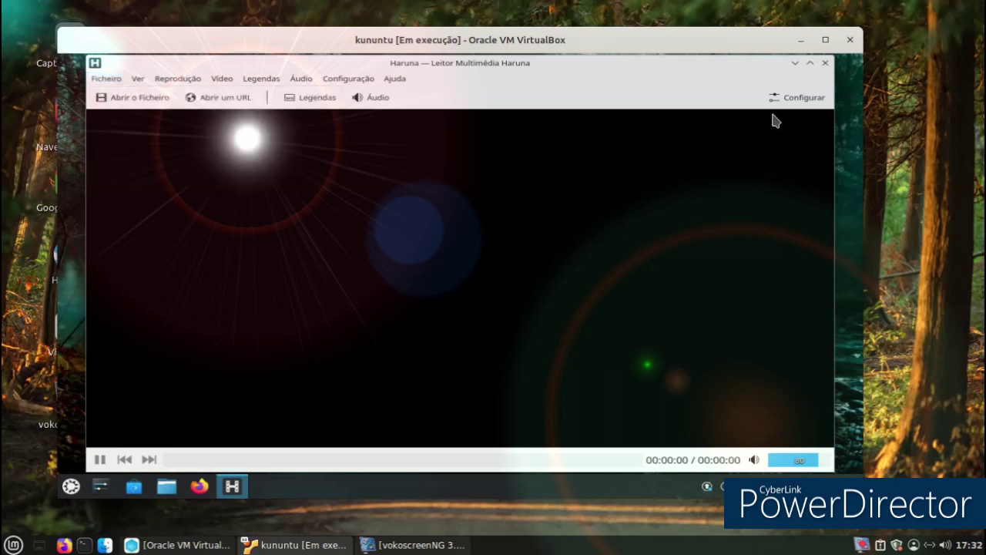
pyautogui.click(825, 64)
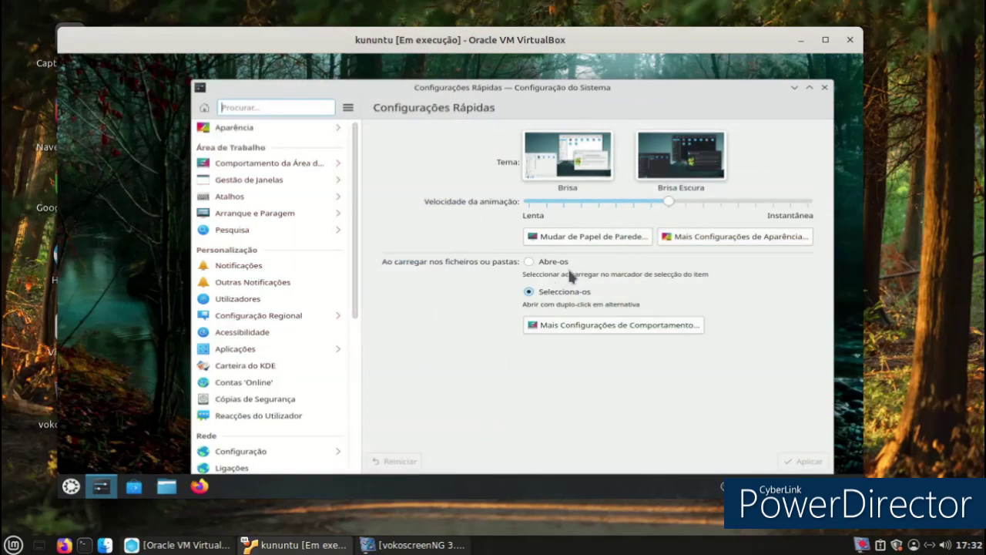
# - Select the Brisa Escura theme in the quick settings and apply it while switching to the desktop behaviour settings
pyautogui.click(666, 154)
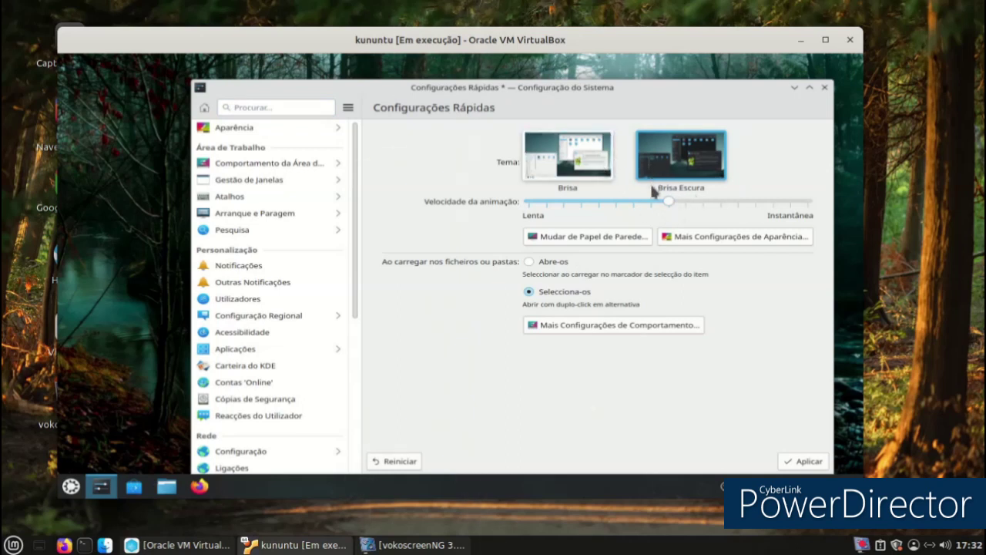
pyautogui.click(262, 163)
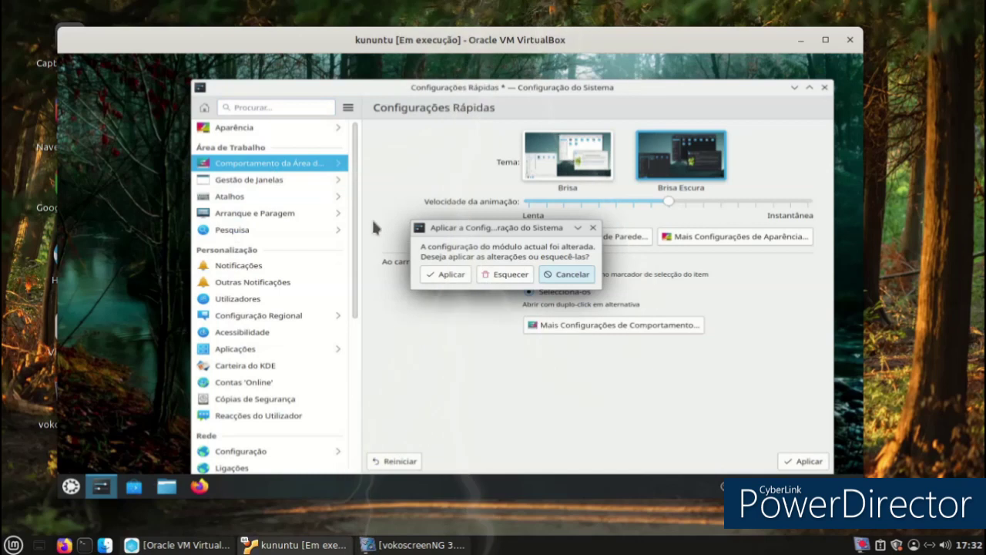
pyautogui.click(435, 279)
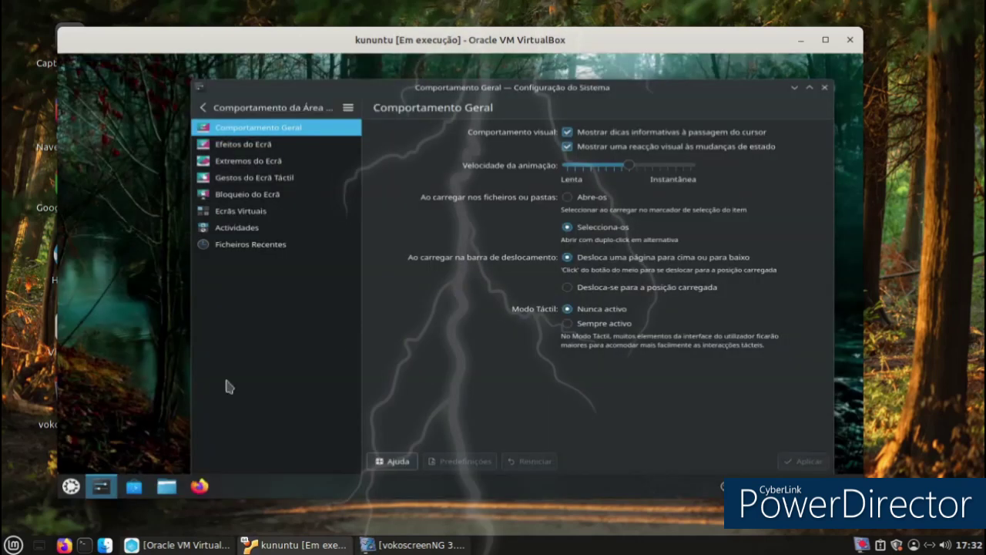
# - Examine the available desktop effects in Efeitos do Ecrã, from Acessibilidade through Gestão de Janelas
pyautogui.click(277, 145)
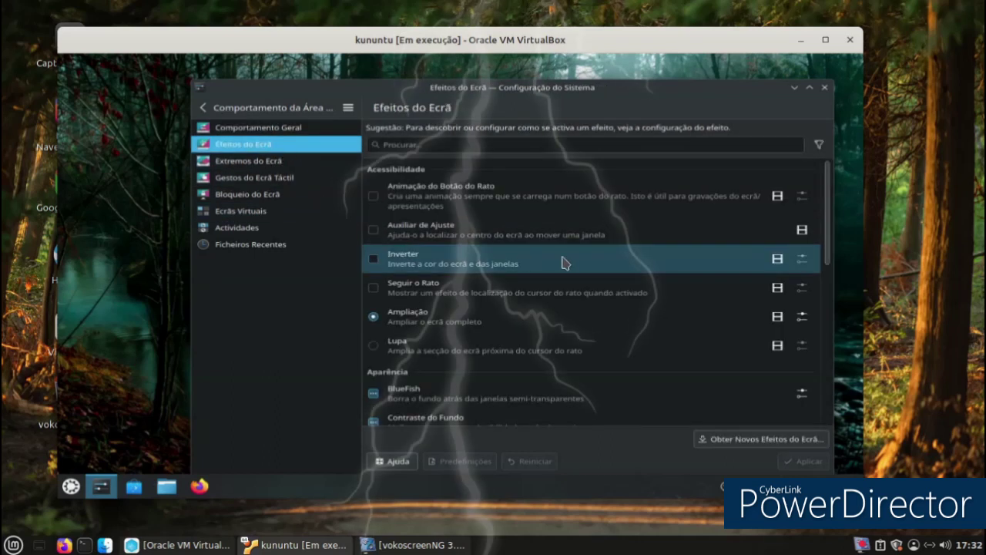
pyautogui.scroll(-3, 579, 266)
pyautogui.scroll(-5, 578, 266)
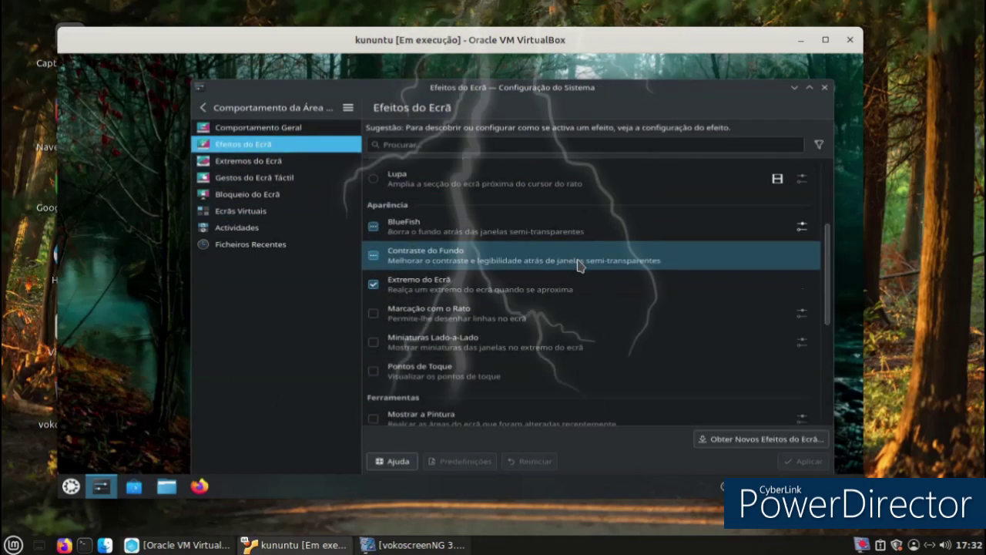
pyautogui.scroll(-2, 580, 265)
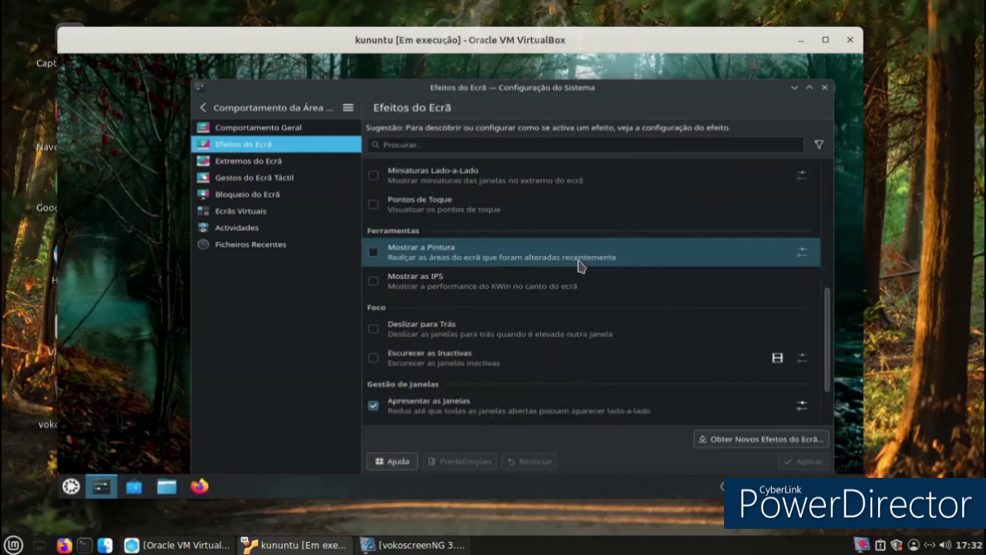
pyautogui.scroll(-2, 580, 265)
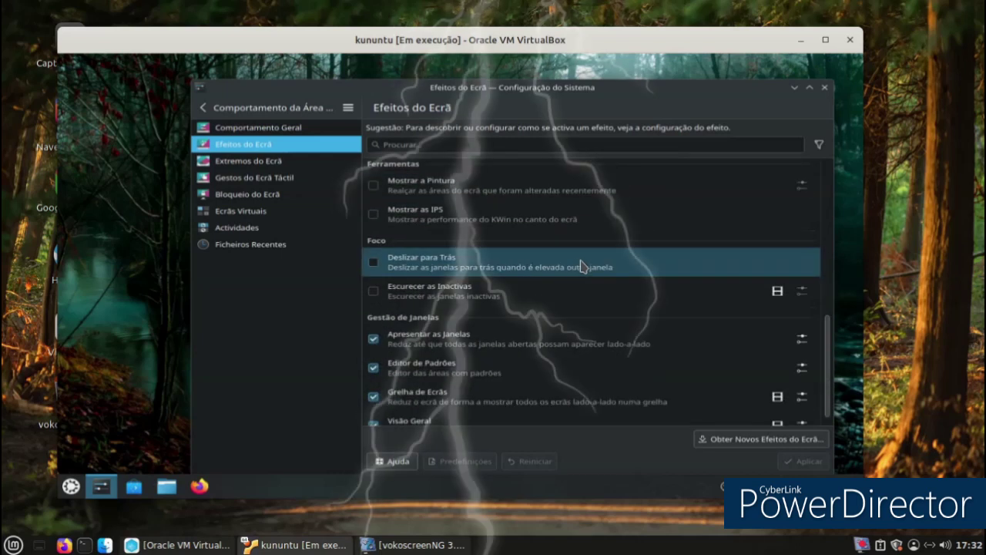
pyautogui.scroll(-1, 580, 266)
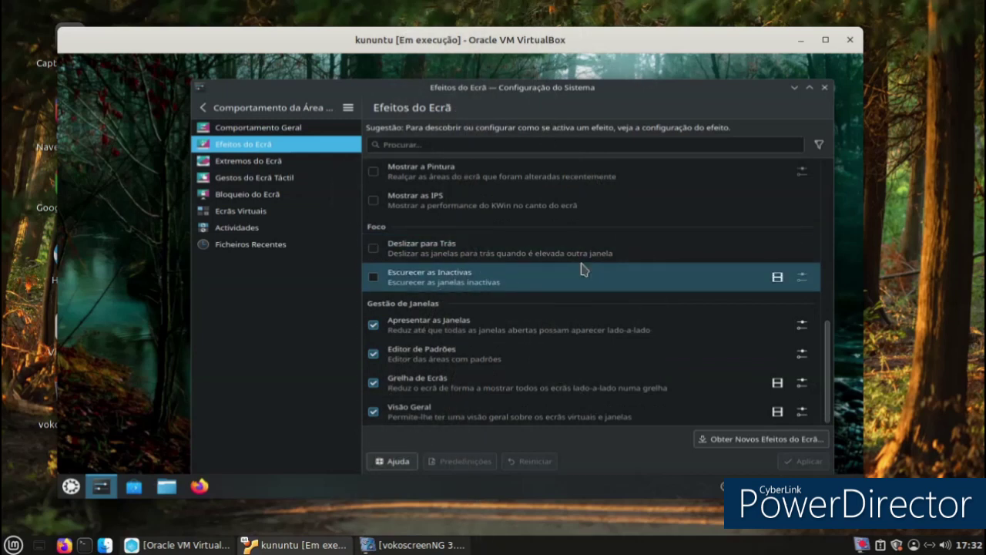
# - Review the Efeitos do Ecrã list again from the Acessibilidade effects through Aparência, Ferramentas, Foco and Gestão de Janelas
pyautogui.scroll(2, 581, 267)
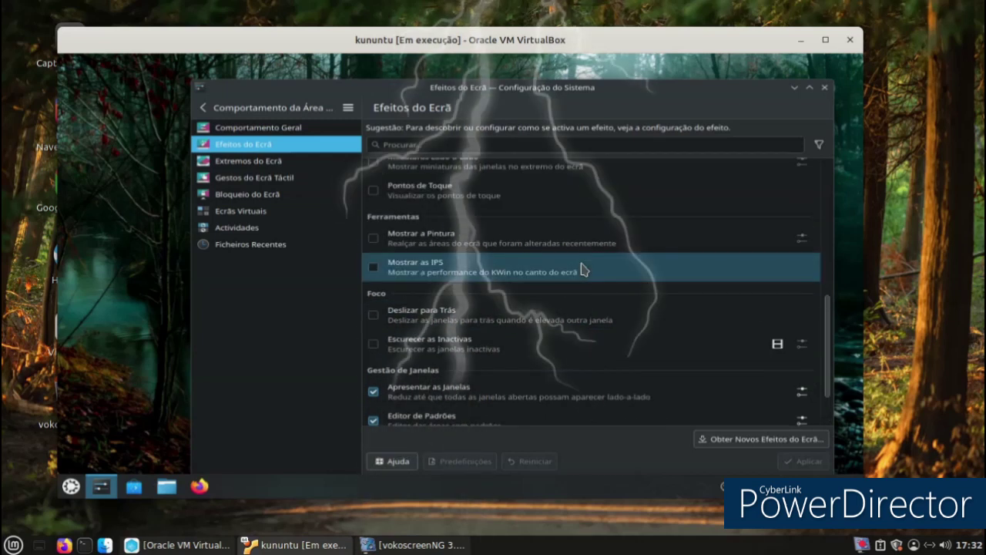
pyautogui.scroll(2, 582, 269)
pyautogui.scroll(5, 582, 270)
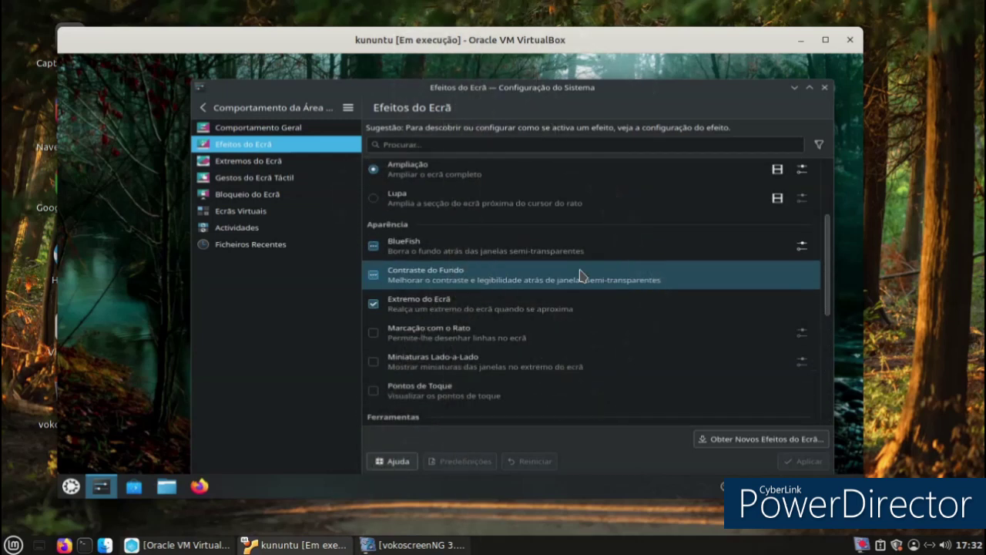
pyautogui.scroll(3, 581, 275)
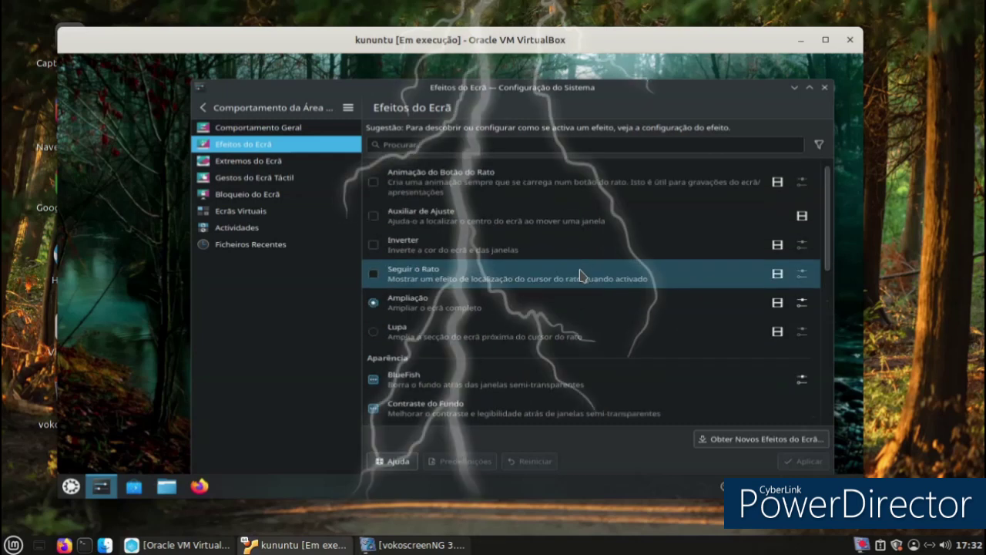
pyautogui.scroll(1, 580, 276)
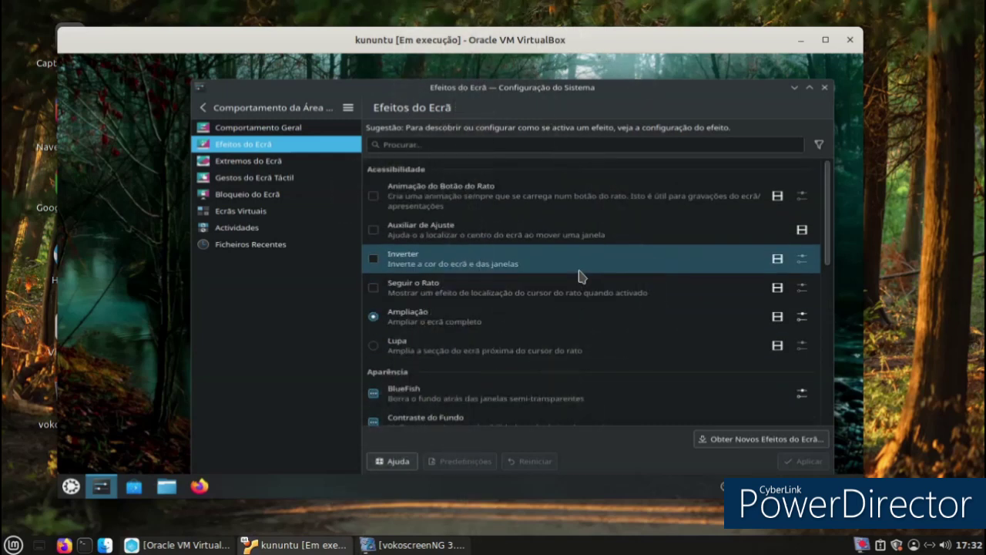
pyautogui.scroll(-1, 581, 286)
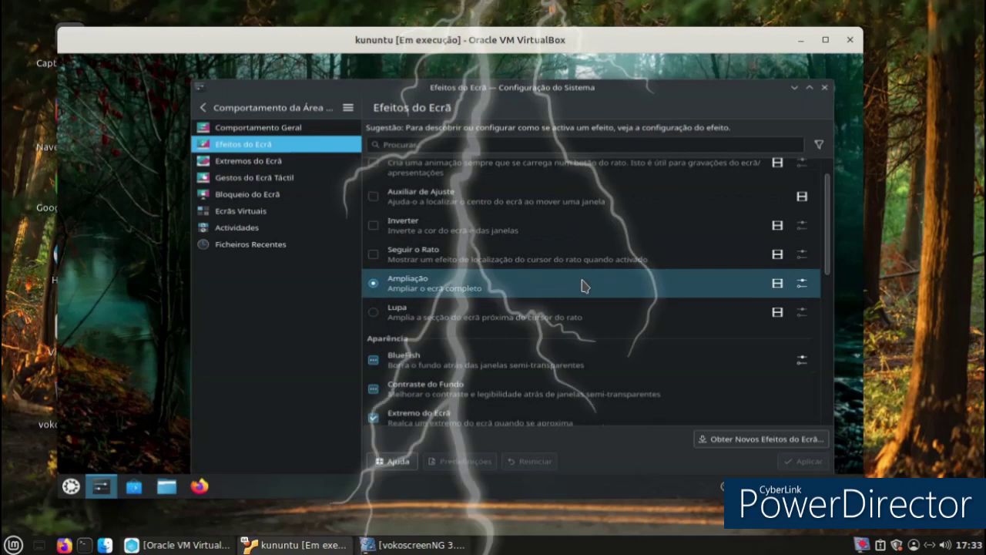
pyautogui.scroll(-2, 581, 285)
pyautogui.scroll(-1, 582, 285)
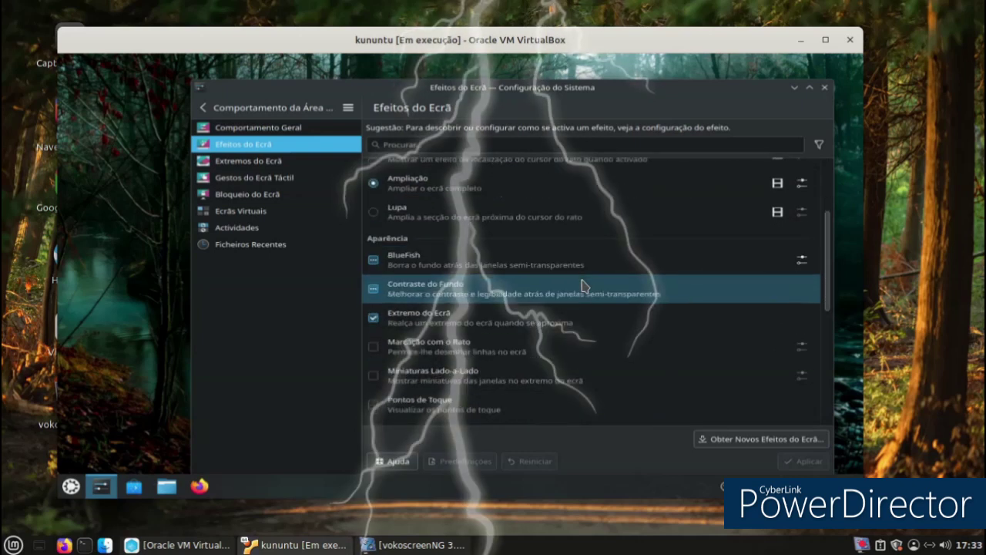
pyautogui.scroll(-2, 583, 287)
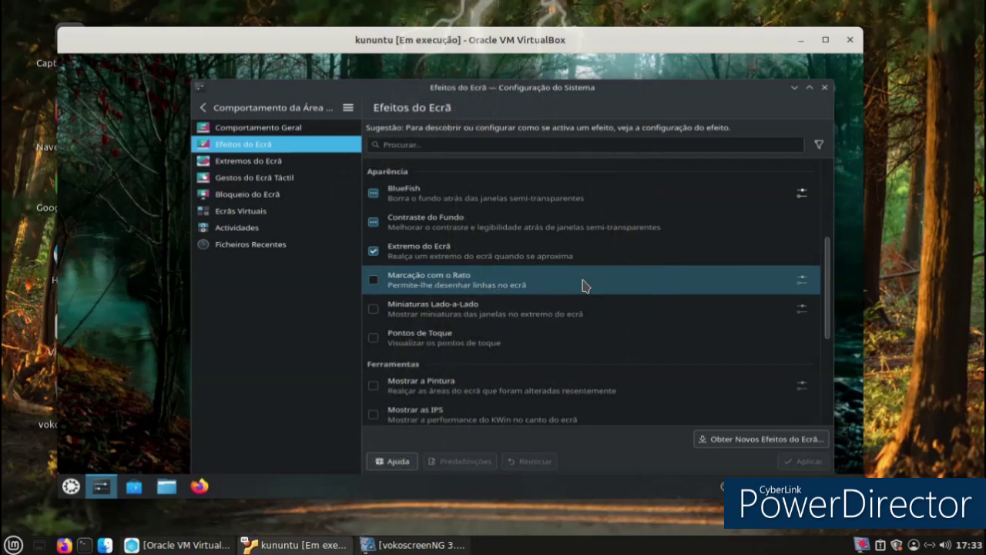
pyautogui.scroll(-3, 584, 287)
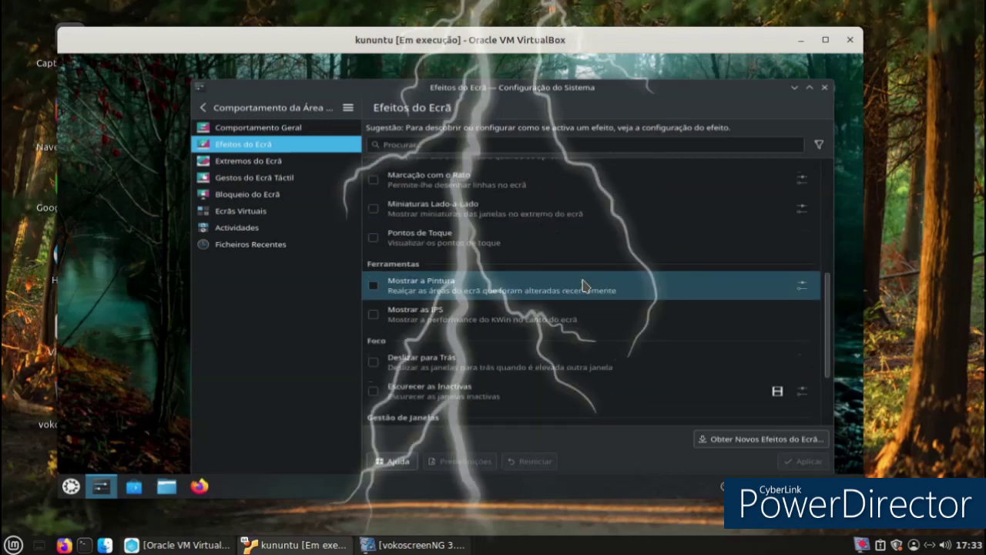
pyautogui.scroll(-2, 583, 286)
pyautogui.scroll(-1, 584, 286)
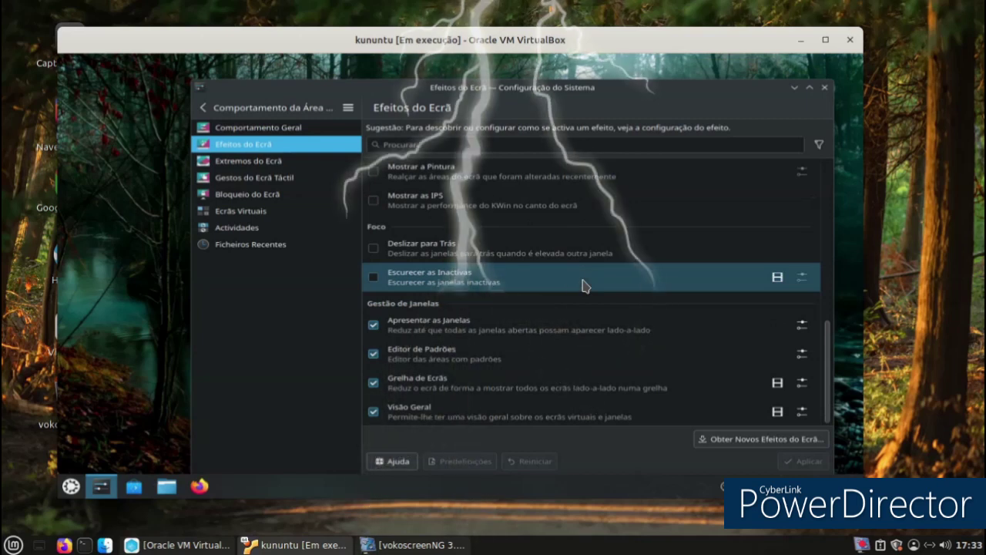
pyautogui.scroll(2, 583, 286)
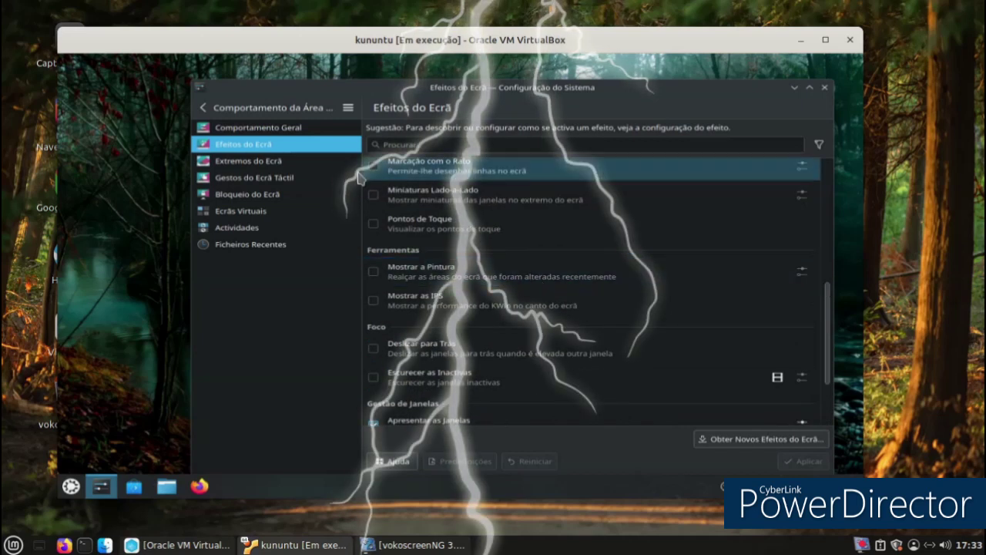
# - View the Extremos do Ecrã, Ecrãs Virtuais and Actividades settings of the desktop behaviour section
pyautogui.click(322, 162)
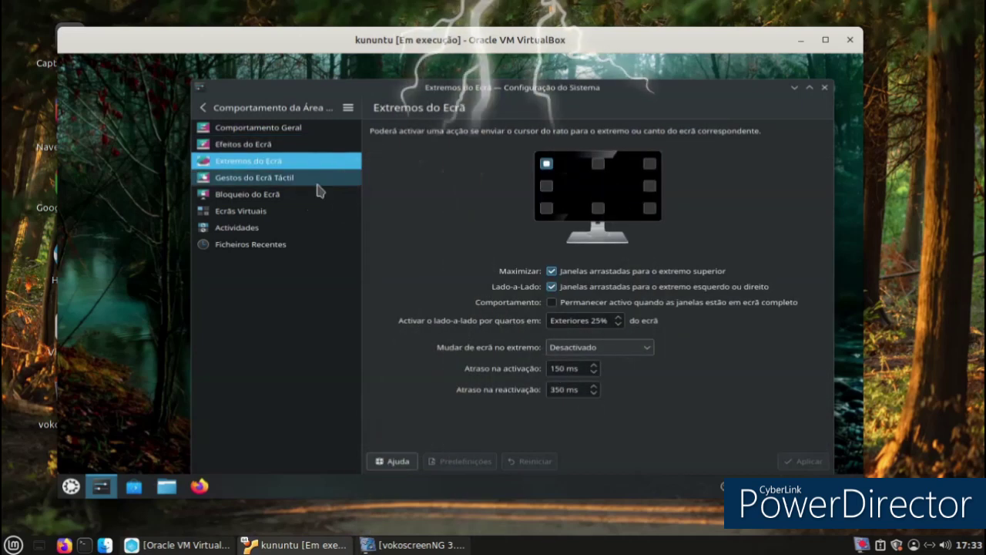
pyautogui.click(265, 215)
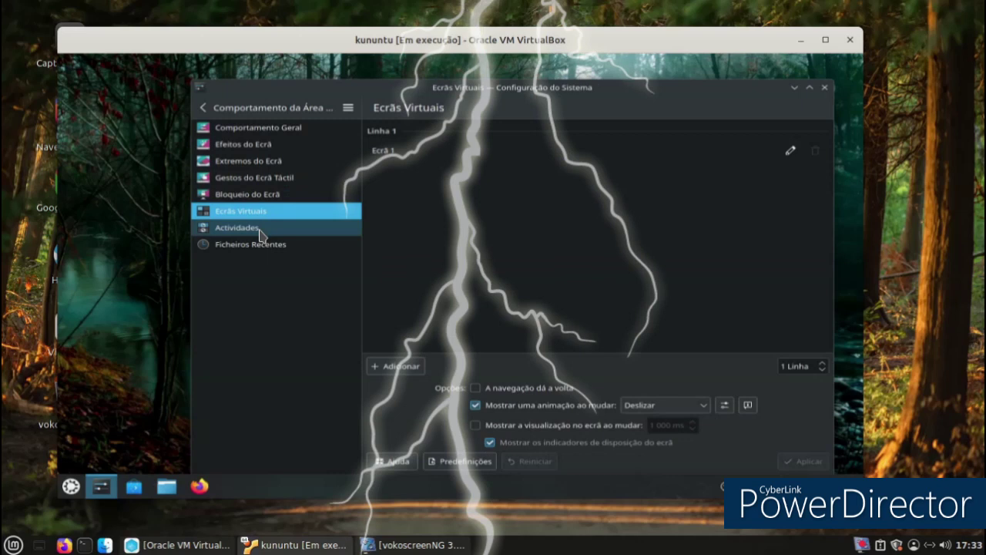
pyautogui.click(260, 231)
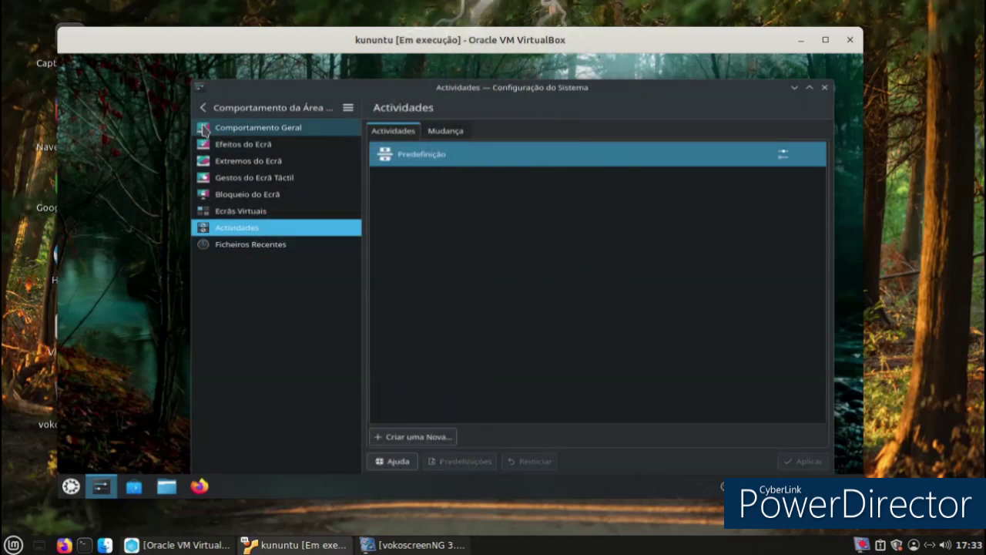
# - Return to the main settings list, view the Carteira do KDE preferences, and close the system settings
pyautogui.click(203, 108)
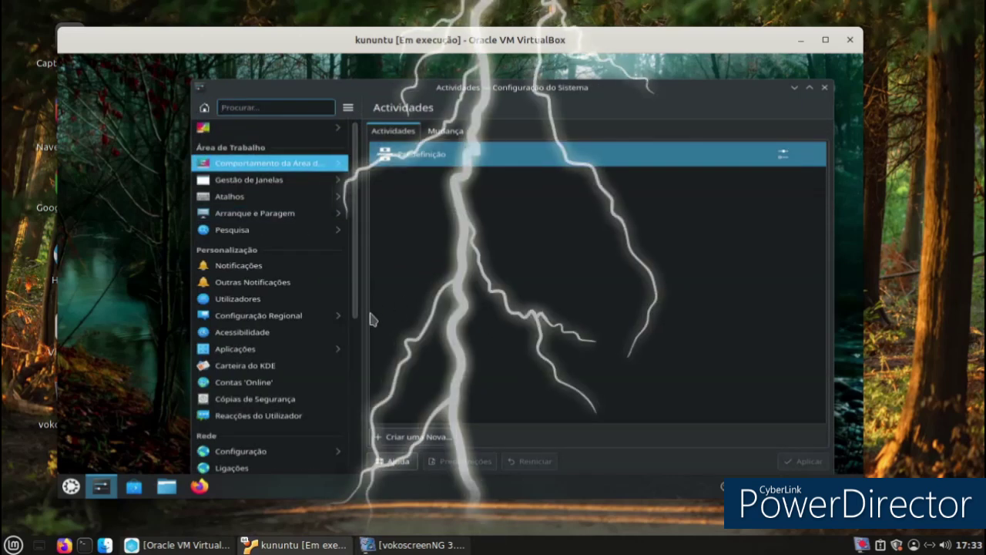
pyautogui.click(242, 285)
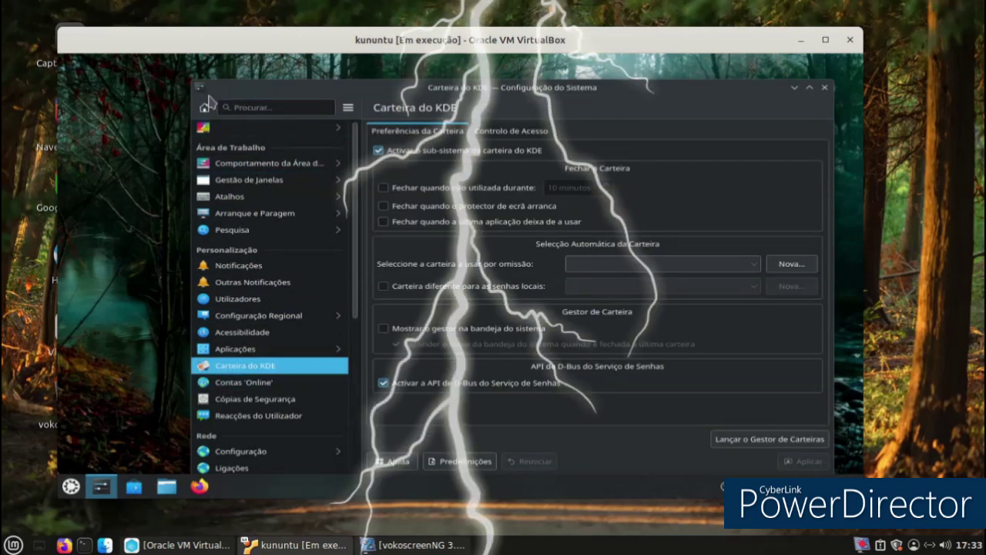
pyautogui.click(825, 89)
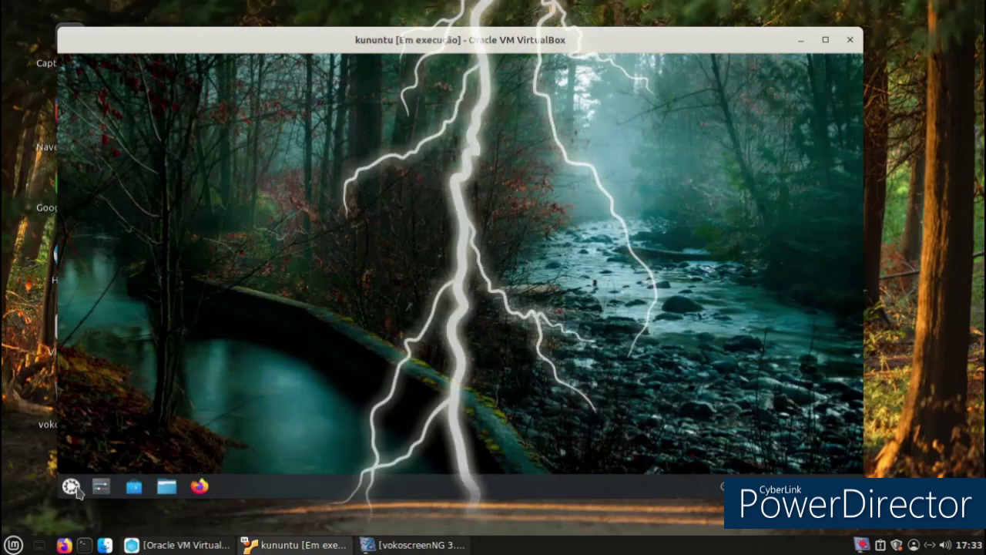
# - Launch SuperTux 2 from the Jogos applications, view its options screen, and return to the game's main menu
pyautogui.click(71, 486)
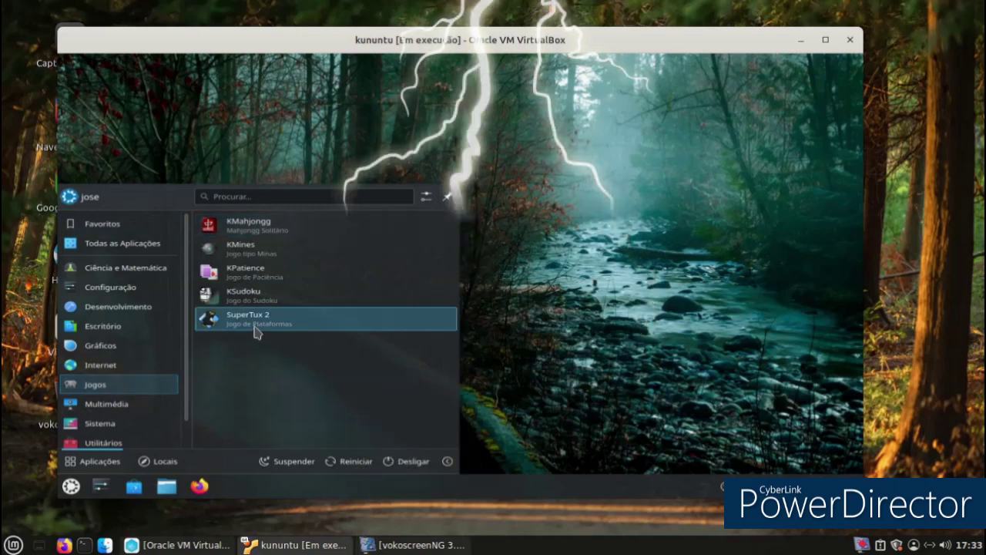
pyautogui.click(257, 319)
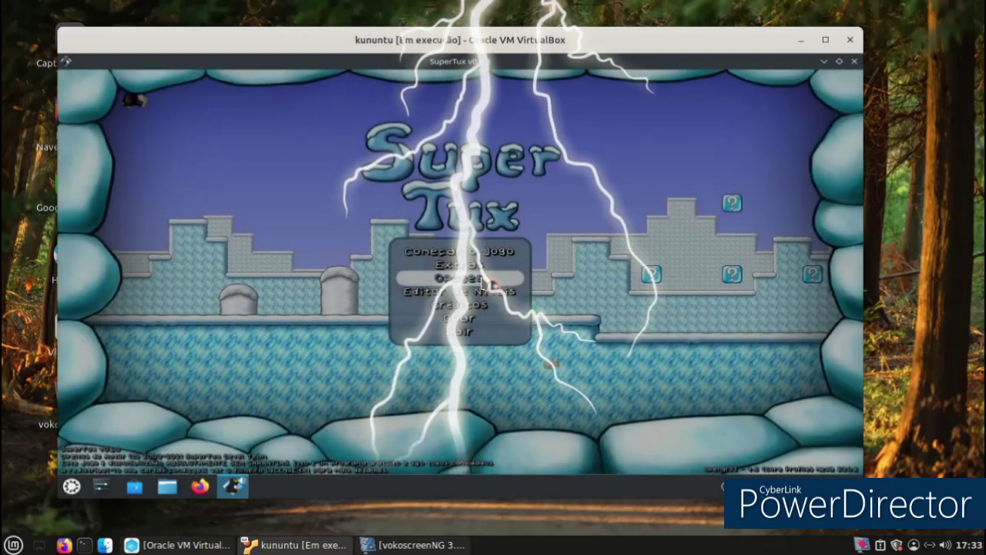
pyautogui.click(484, 282)
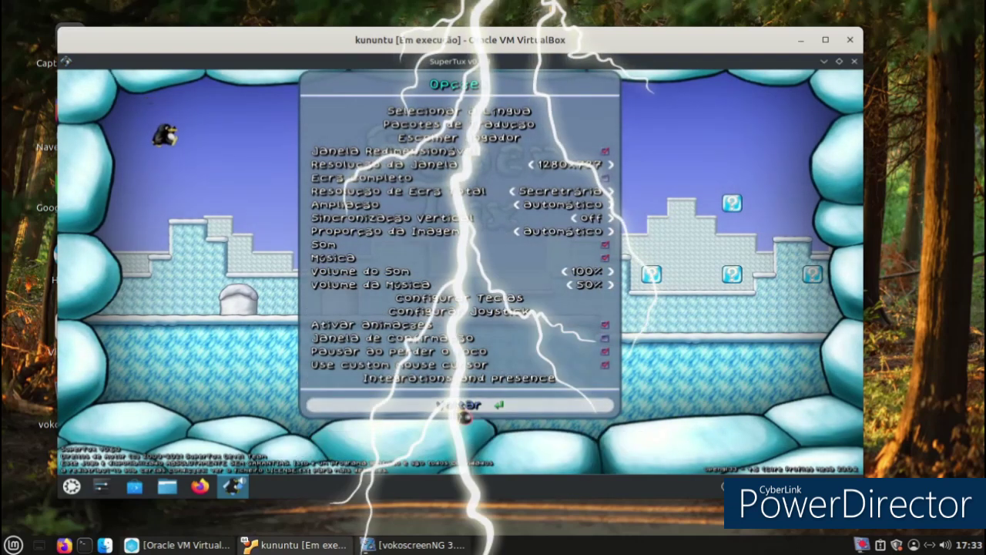
pyautogui.click(463, 408)
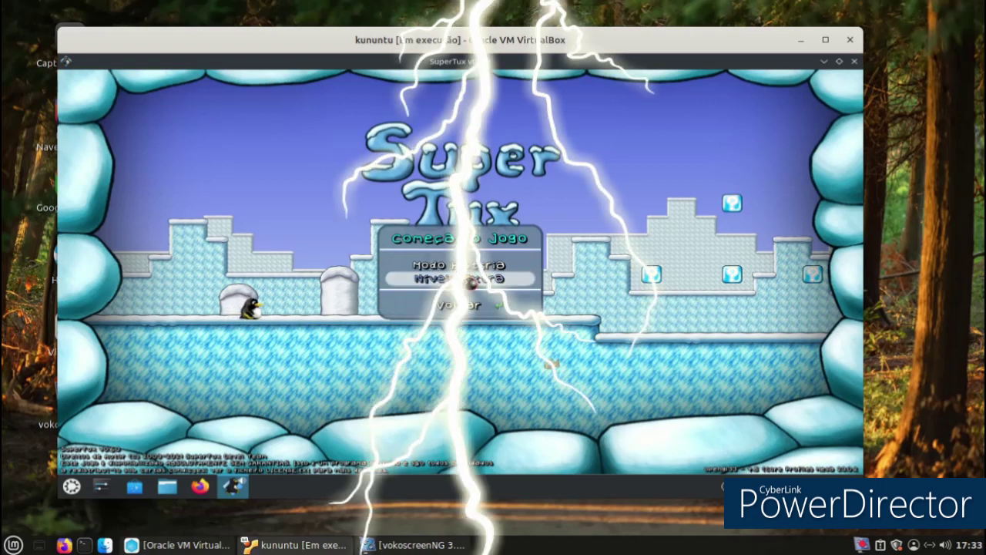
# - Start SuperTux's Modo História, pause and continue the intro level, and close the game
pyautogui.click(470, 269)
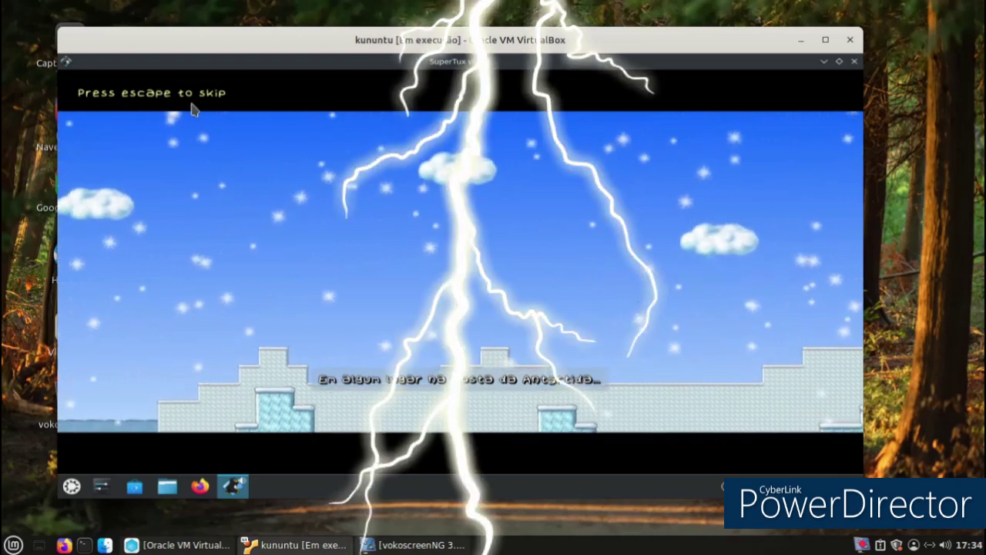
pyautogui.press('super')
pyautogui.press('Escape')
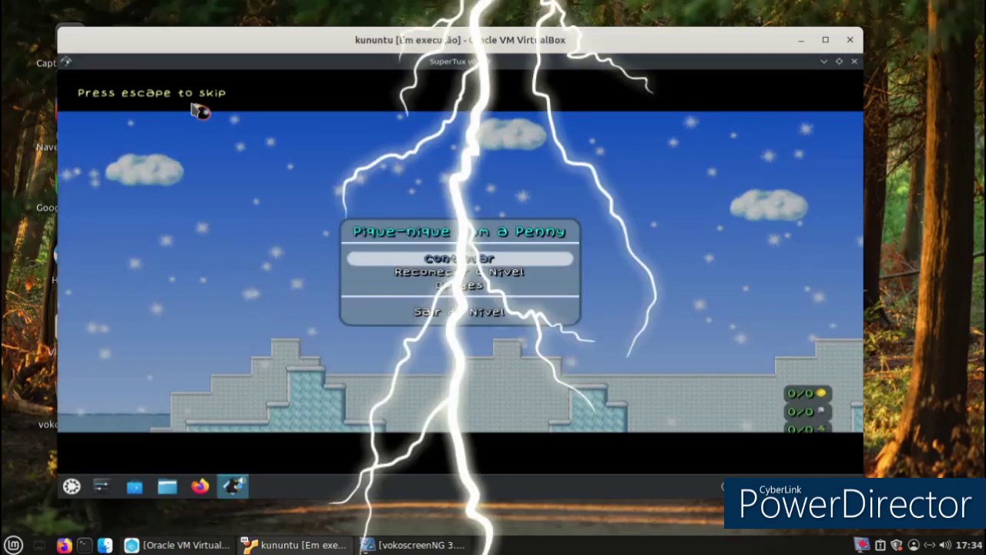
pyautogui.click(402, 264)
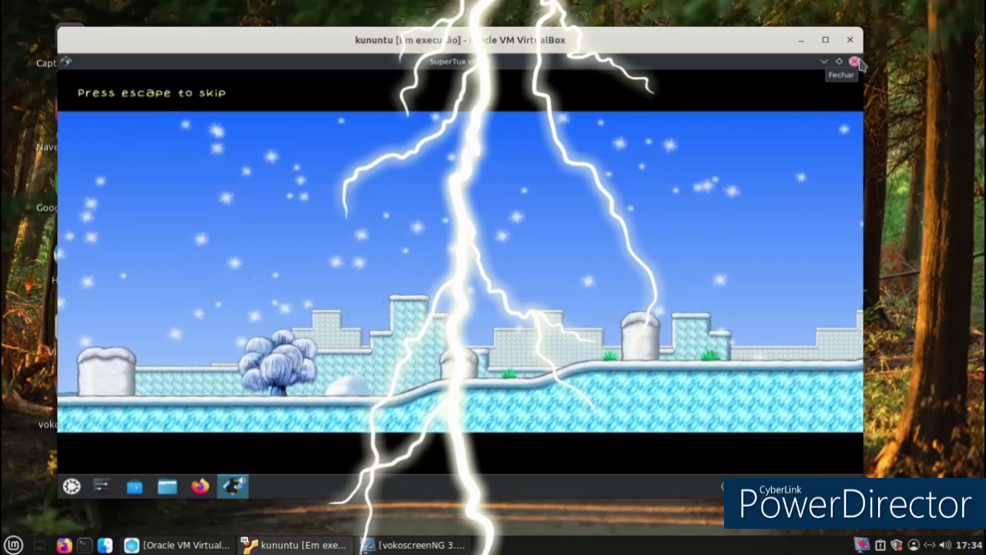
pyautogui.click(854, 61)
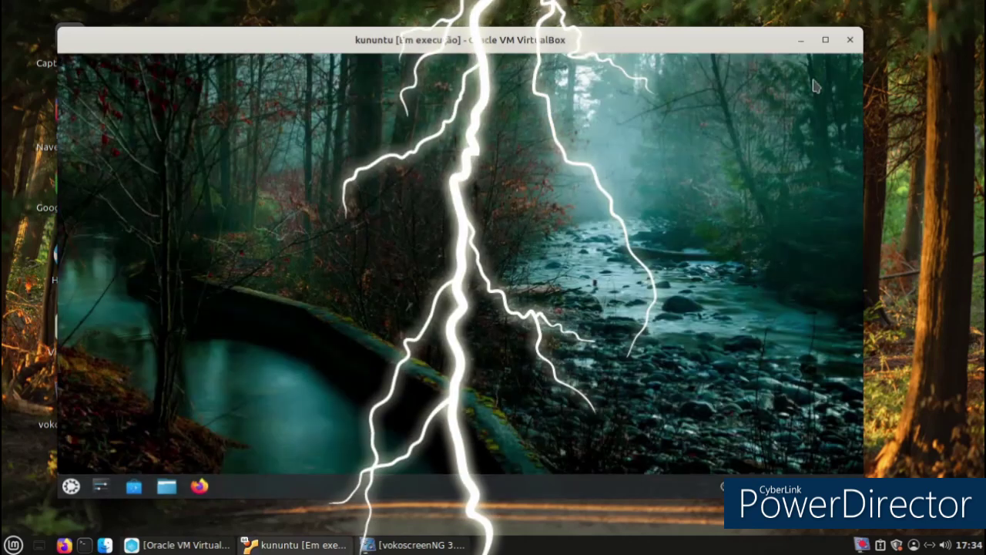
# - Replace the desktop's application launcher with the Menu da Aplicação alternative
pyautogui.click(71, 487)
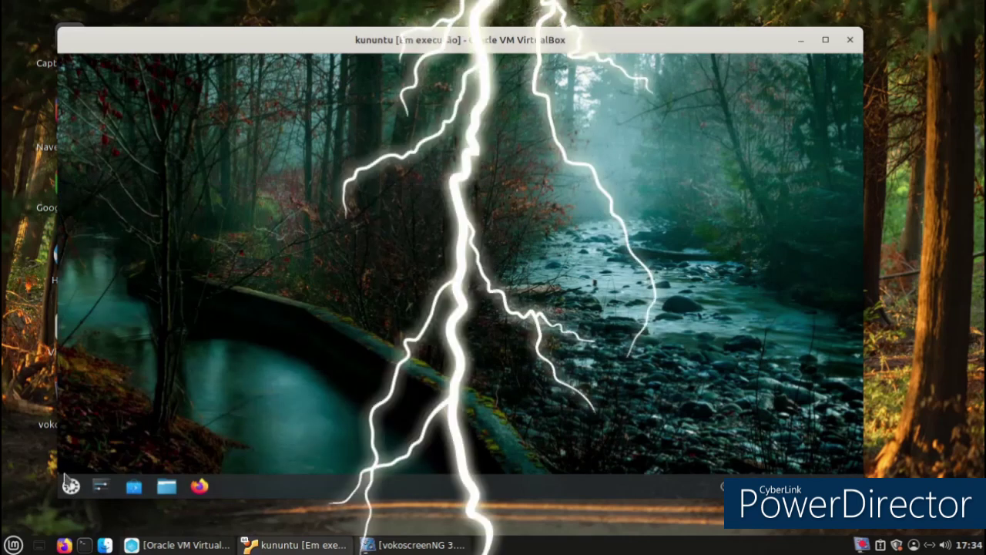
pyautogui.rightClick(67, 485)
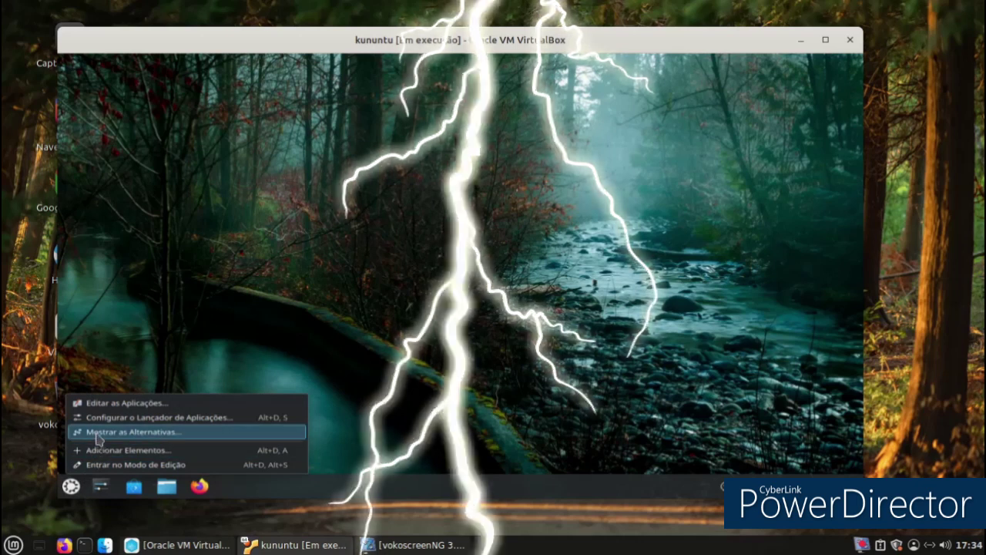
pyautogui.click(98, 433)
pyautogui.click(124, 407)
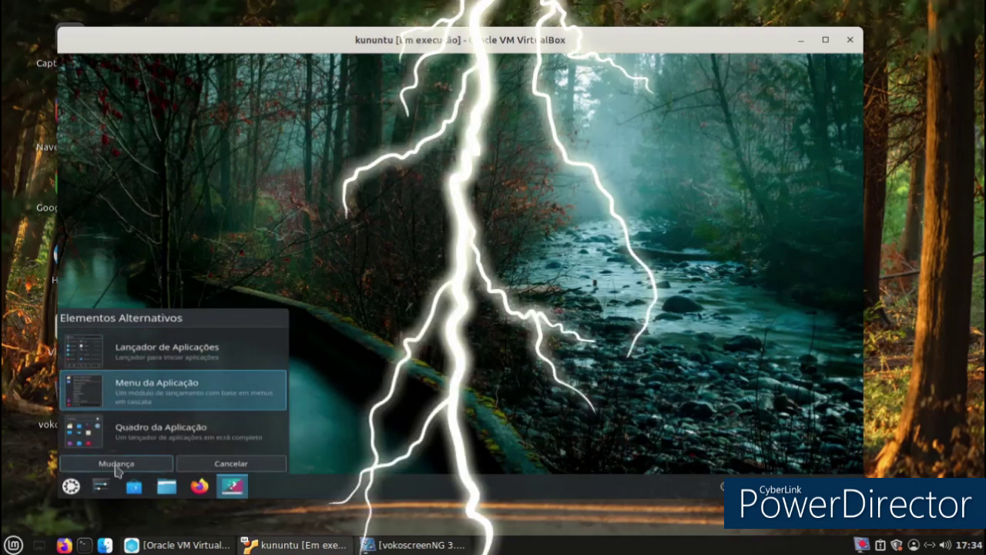
pyautogui.click(116, 464)
# - From the new application menu, open the system settings at Efeitos do Ecrã and enable Animação do Botão do Rato
pyautogui.click(73, 486)
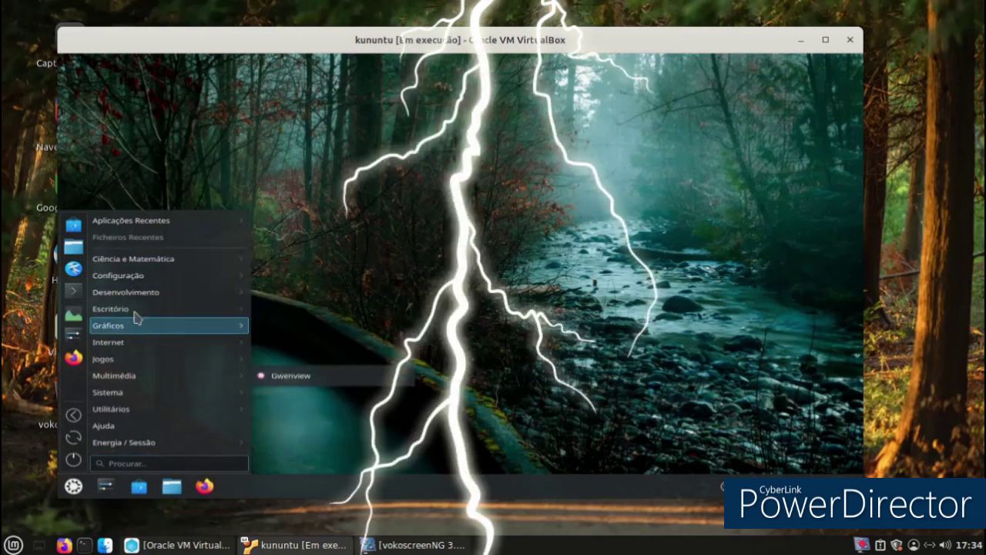
pyautogui.moveTo(96, 355)
pyautogui.click(79, 340)
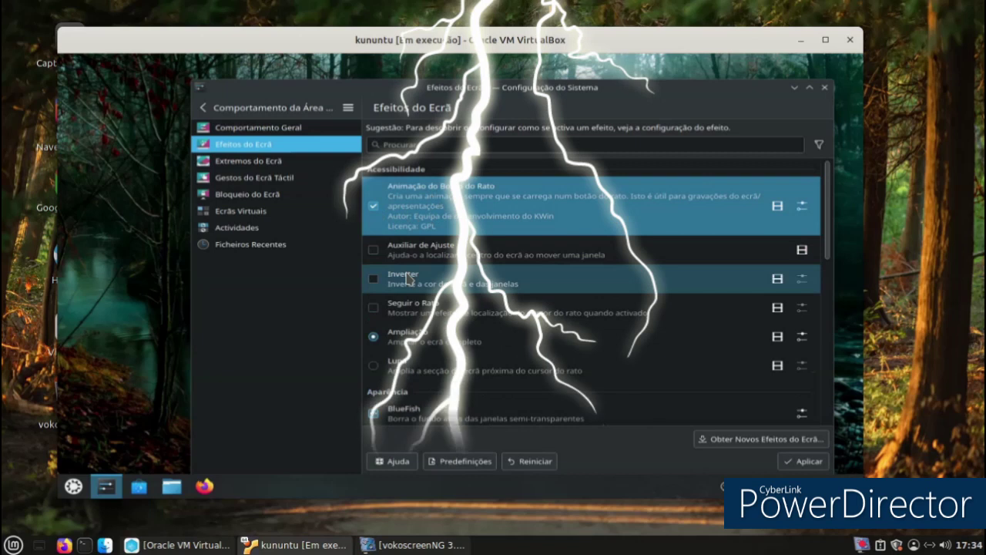
# - Enable the Mostrar a Pintura effect under Ferramentas in the desktop effects list
pyautogui.scroll(-1, 467, 254)
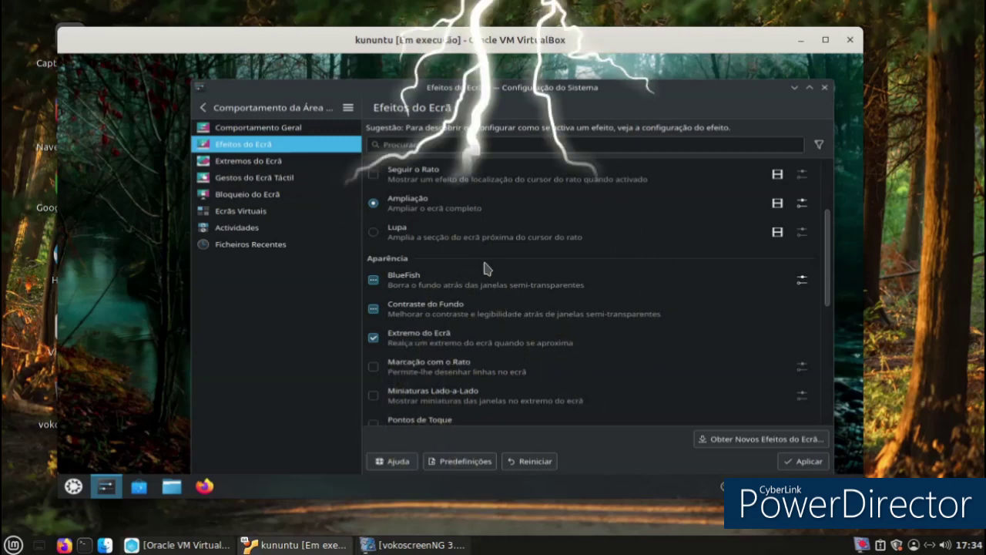
pyautogui.scroll(-2, 486, 268)
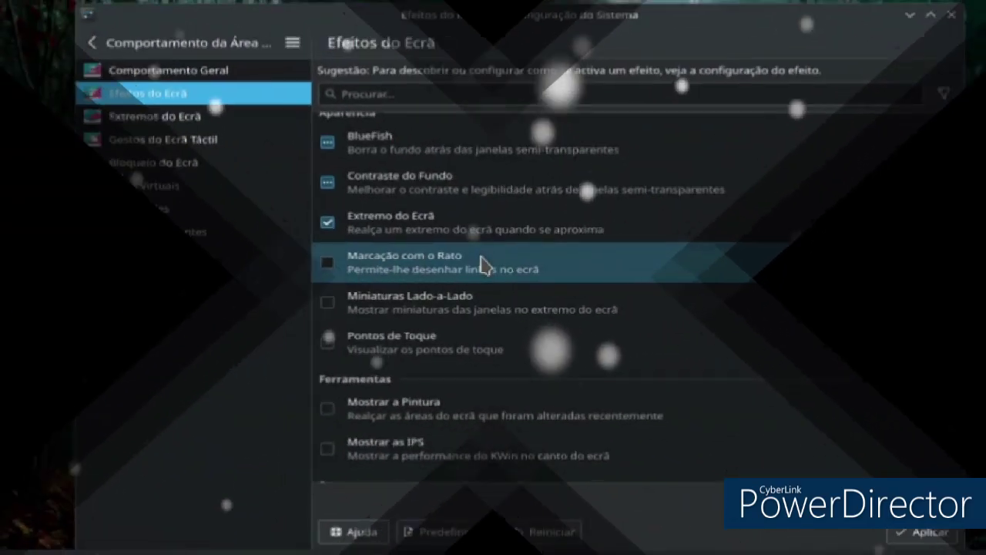
pyautogui.scroll(-1, 485, 268)
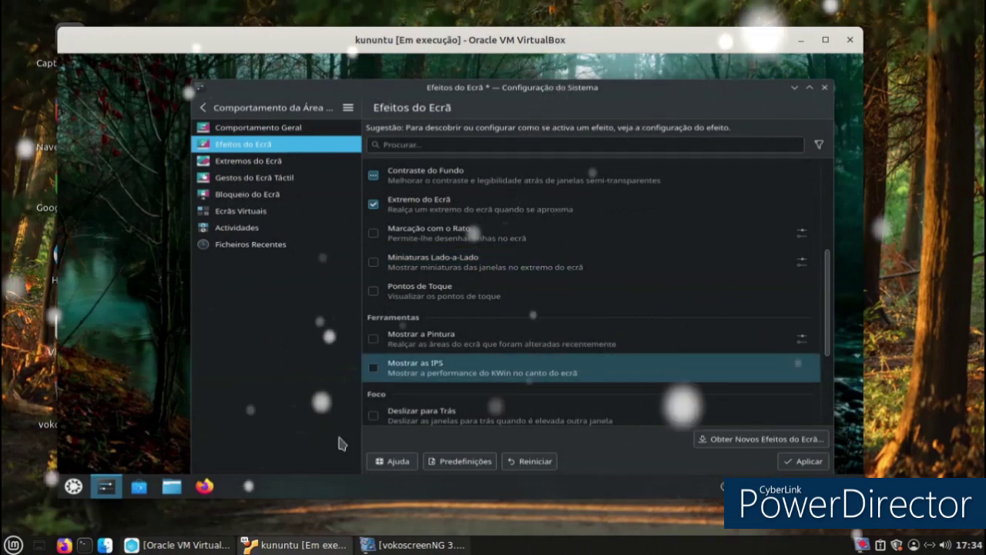
pyautogui.click(397, 343)
pyautogui.click(373, 348)
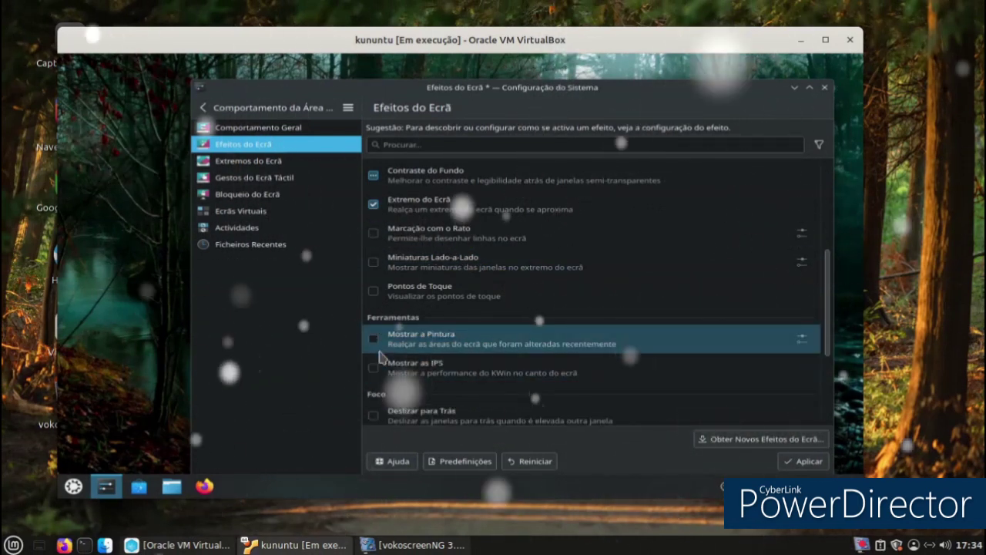
pyautogui.scroll(-1, 462, 343)
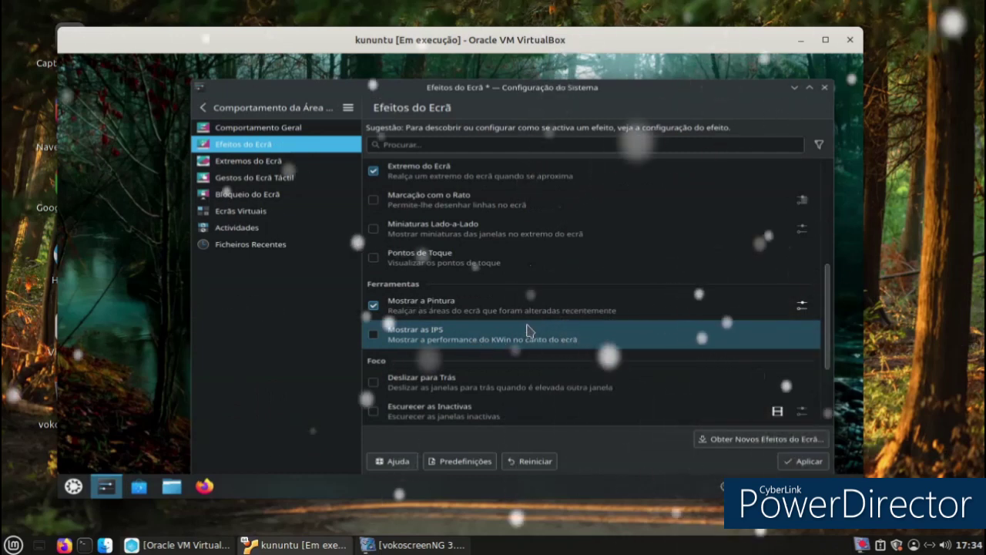
# - Enable the Deslizar para Trás and Escurecer as Inactivas focus effects and apply the changed desktop effects
pyautogui.click(374, 383)
pyautogui.scroll(-1, 381, 389)
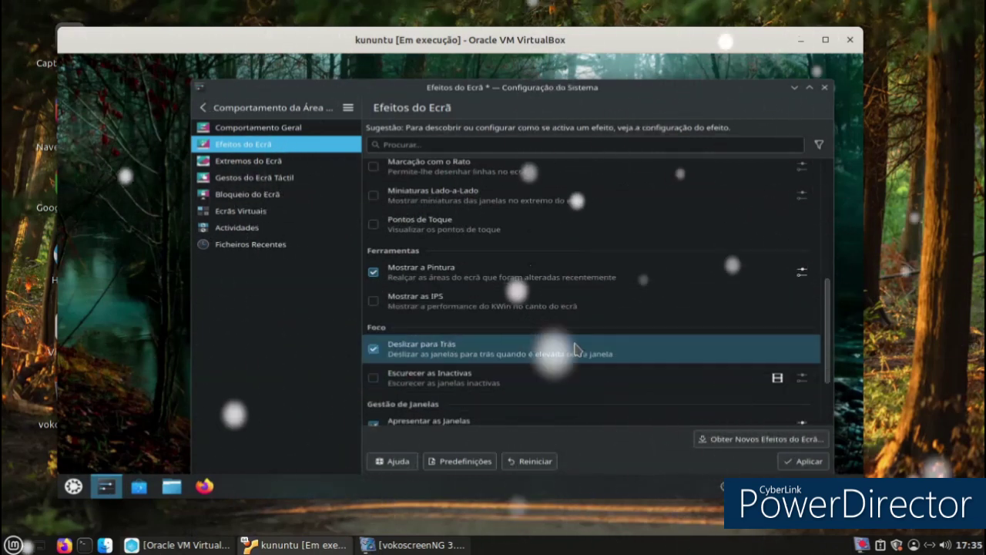
pyautogui.click(373, 379)
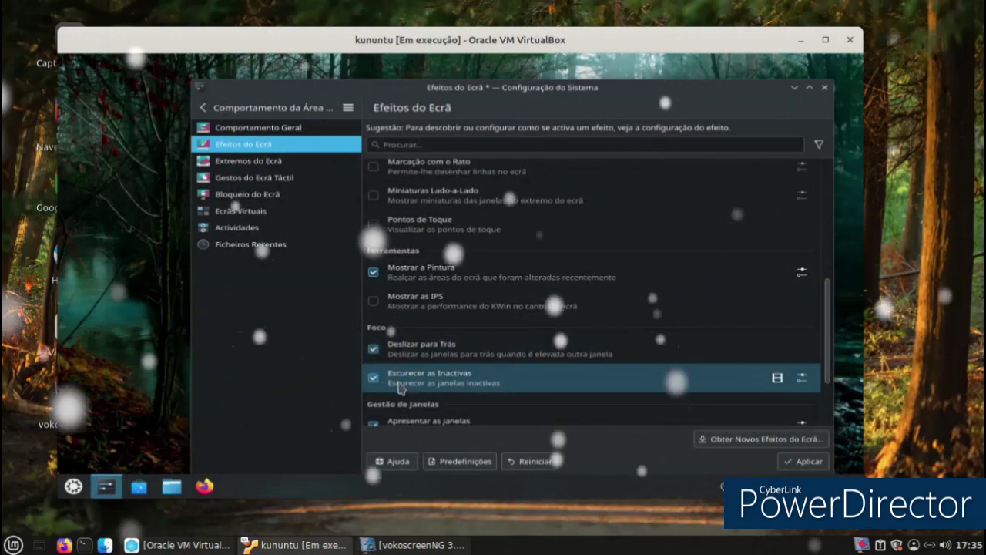
pyautogui.scroll(-1, 574, 371)
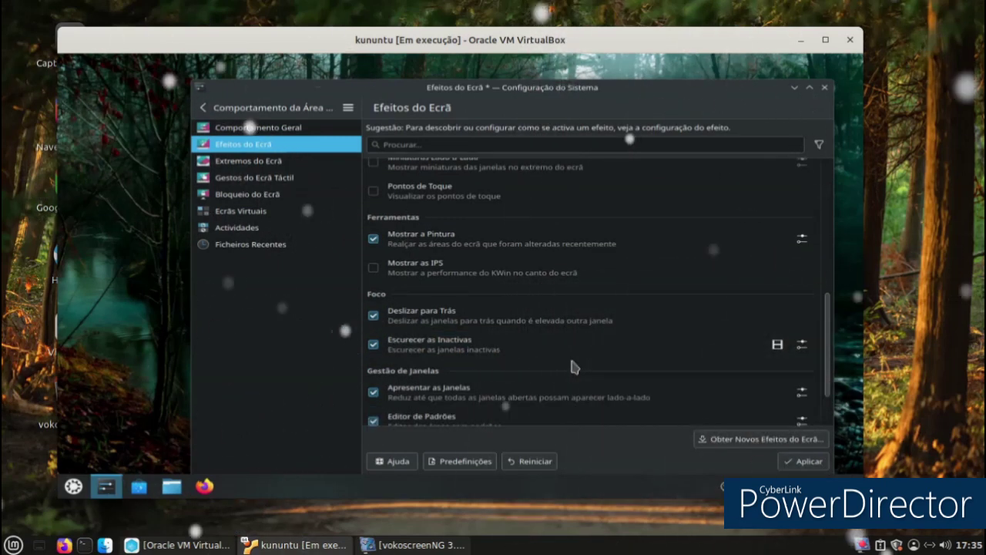
pyautogui.scroll(-2, 574, 367)
pyautogui.click(806, 460)
# - Browse the downloadable desktop effects, install Pixel Wipe [Burn-My-Windows], and close the download window
pyautogui.moveTo(511, 100); pyautogui.dragTo(433, 81)
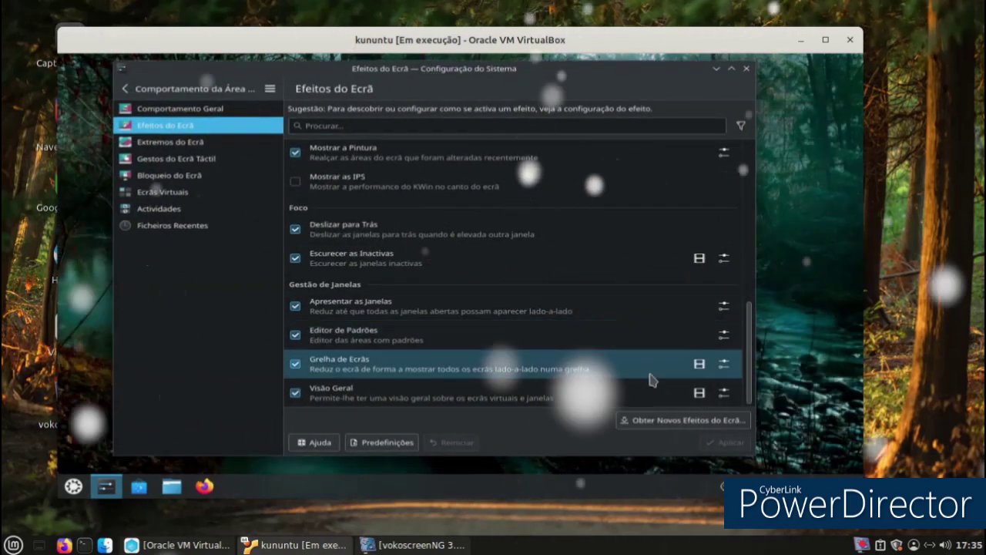
pyautogui.click(651, 421)
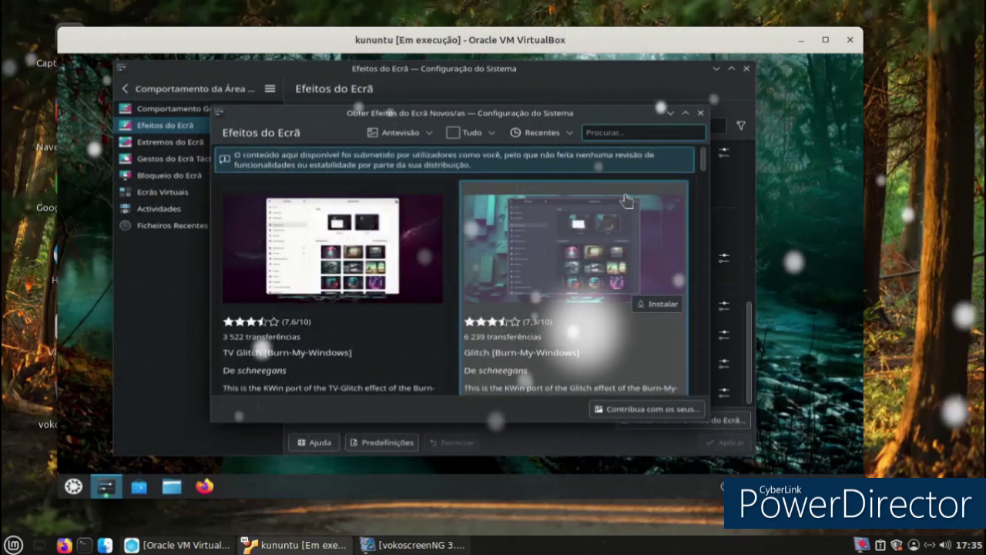
pyautogui.scroll(-1, 423, 284)
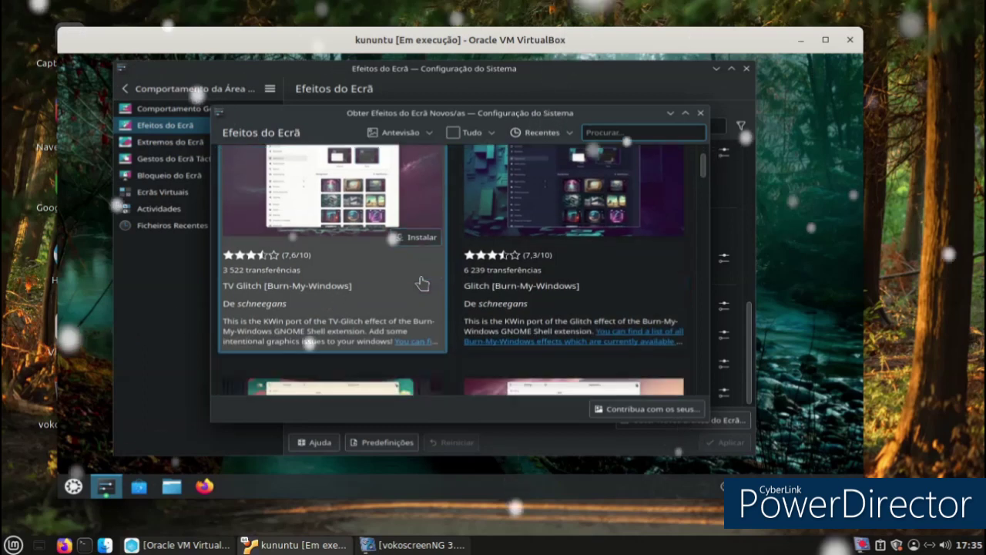
pyautogui.scroll(-1, 423, 284)
pyautogui.scroll(-6, 417, 297)
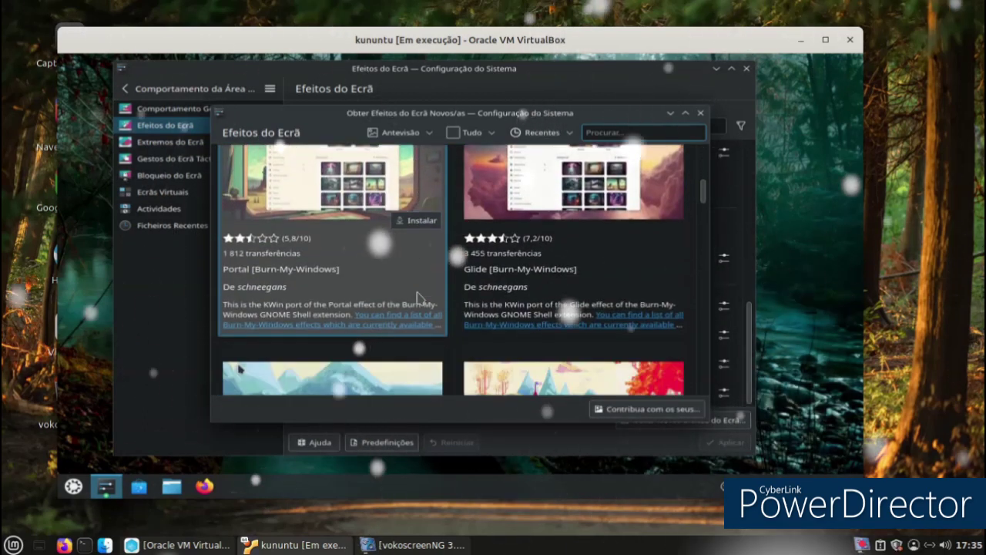
pyautogui.scroll(-10, 419, 297)
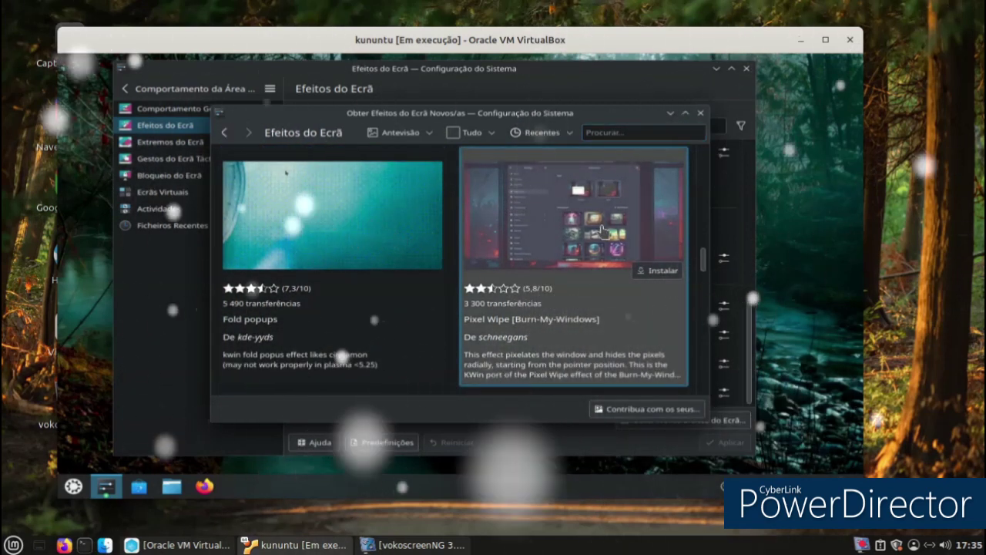
pyautogui.click(601, 231)
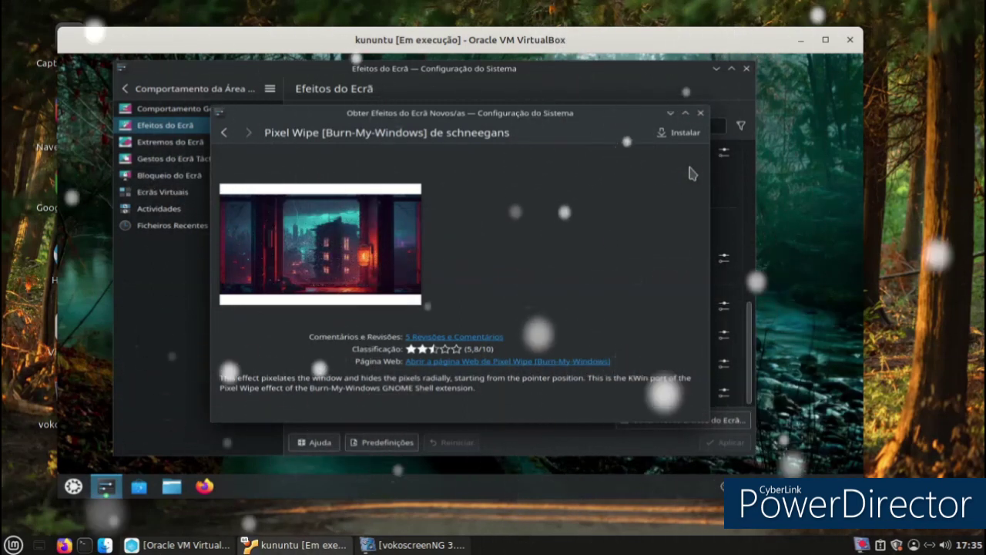
pyautogui.click(683, 137)
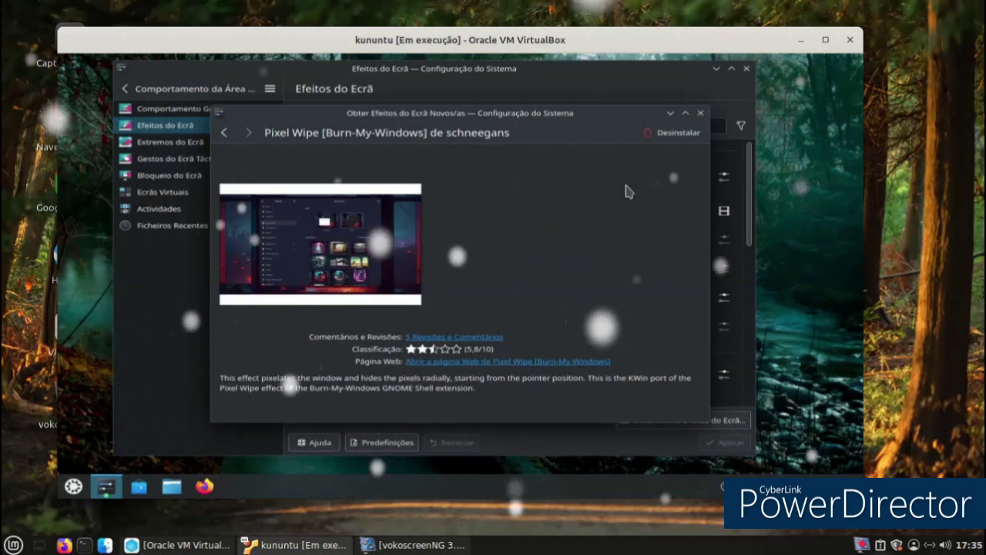
pyautogui.click(701, 112)
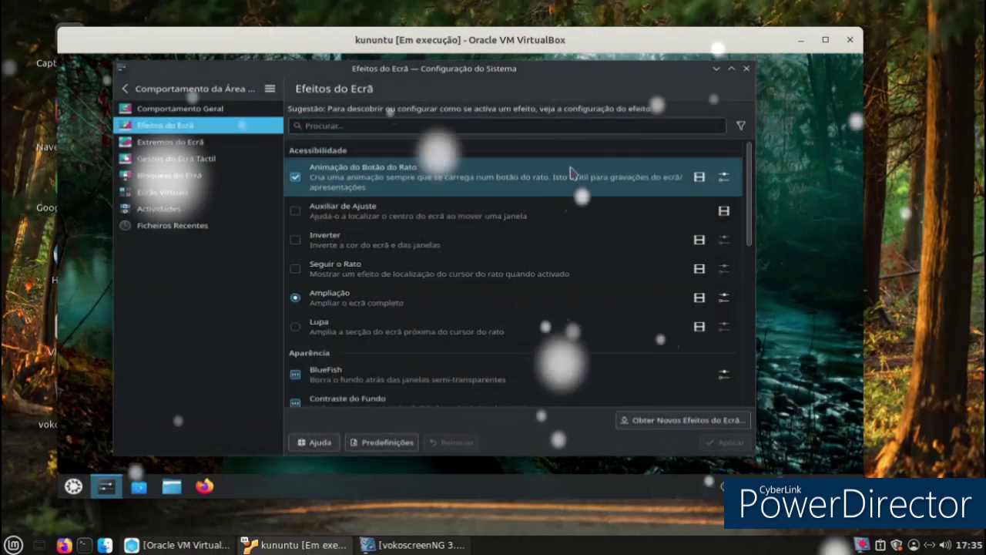
# - Enable the Auxiliar de Ajuste accessibility effect, apply the change, and close the system settings
pyautogui.scroll(-2, 623, 198)
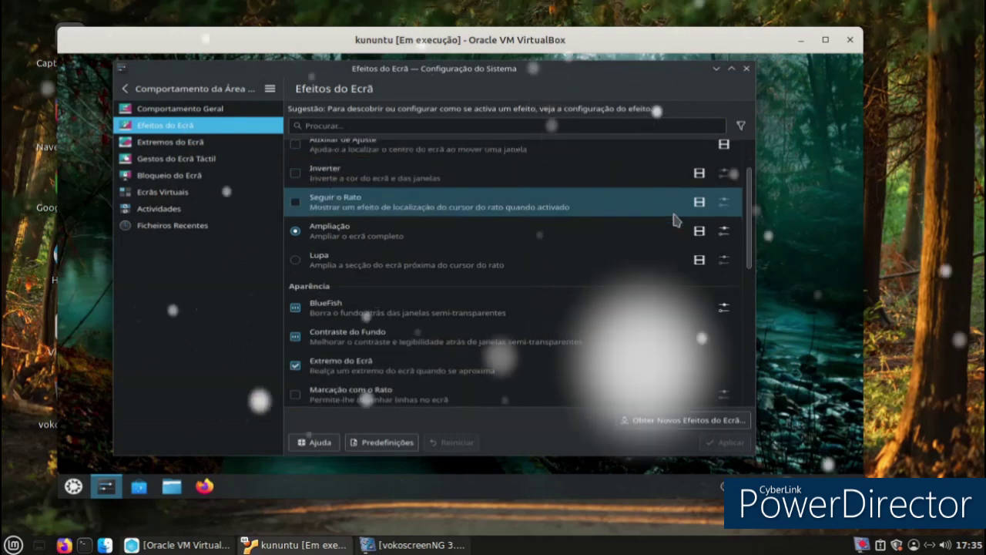
pyautogui.scroll(-9, 673, 221)
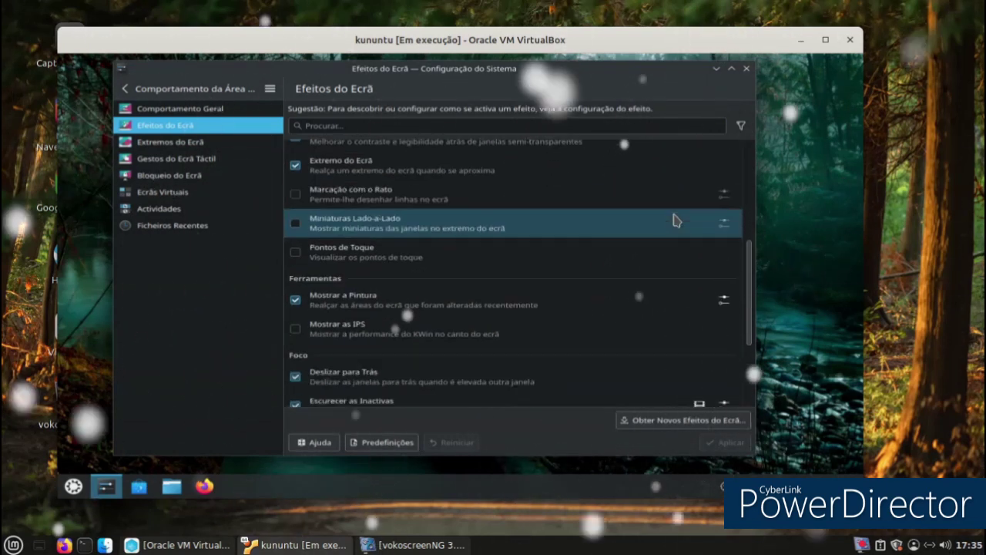
pyautogui.scroll(10, 673, 221)
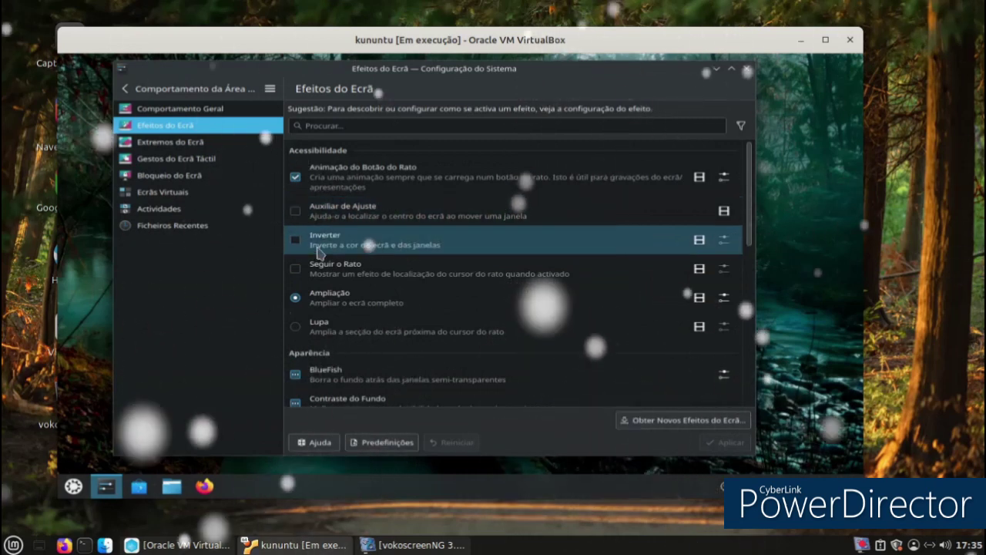
pyautogui.click(299, 210)
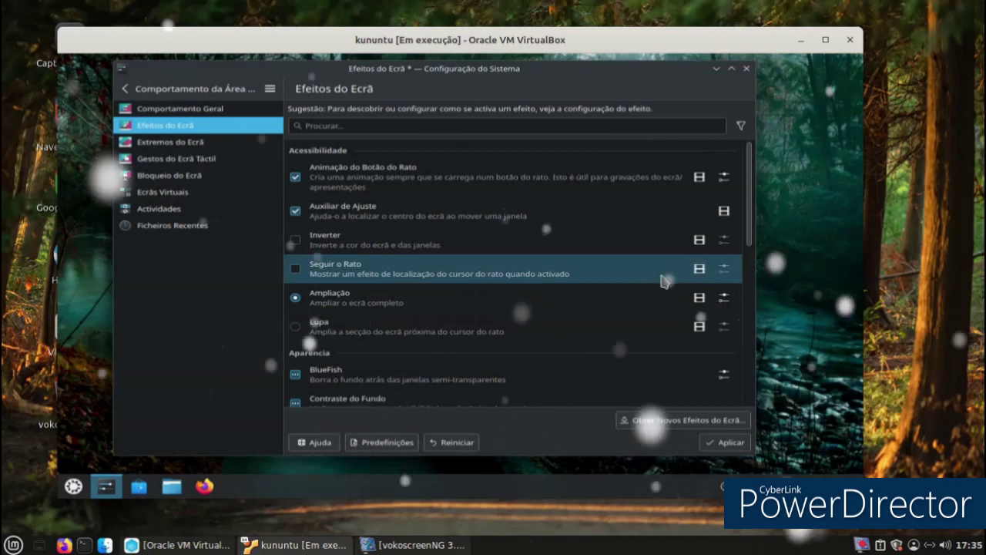
pyautogui.click(683, 420)
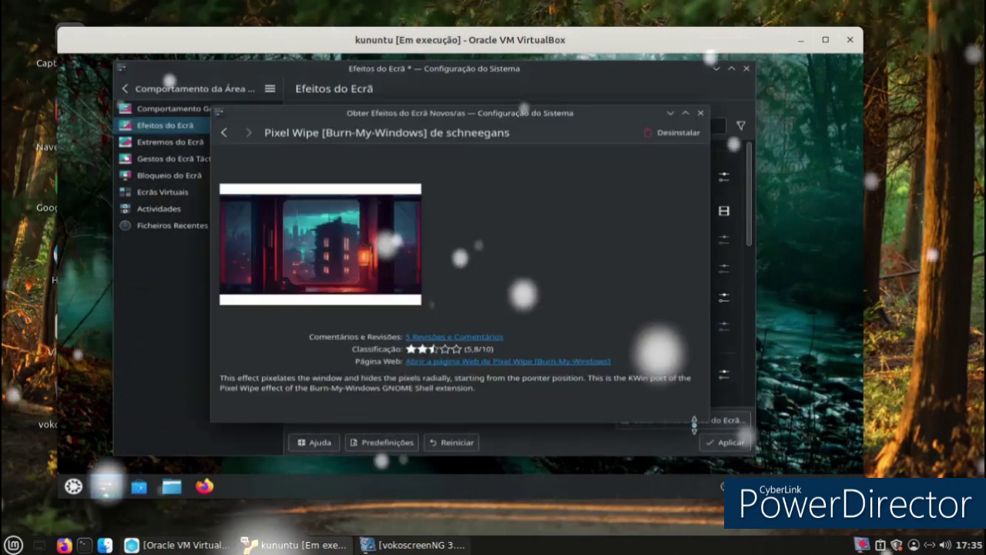
pyautogui.click(700, 113)
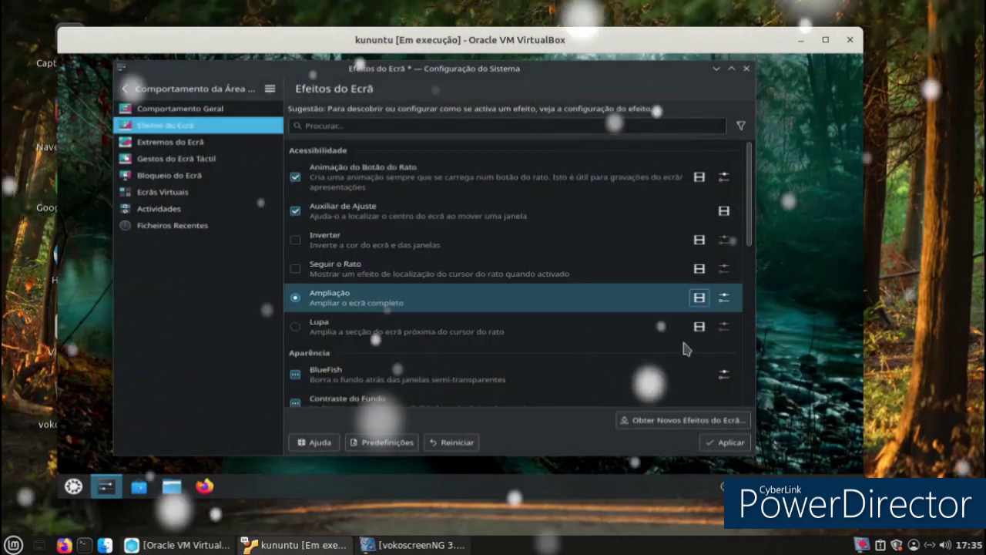
pyautogui.click(726, 442)
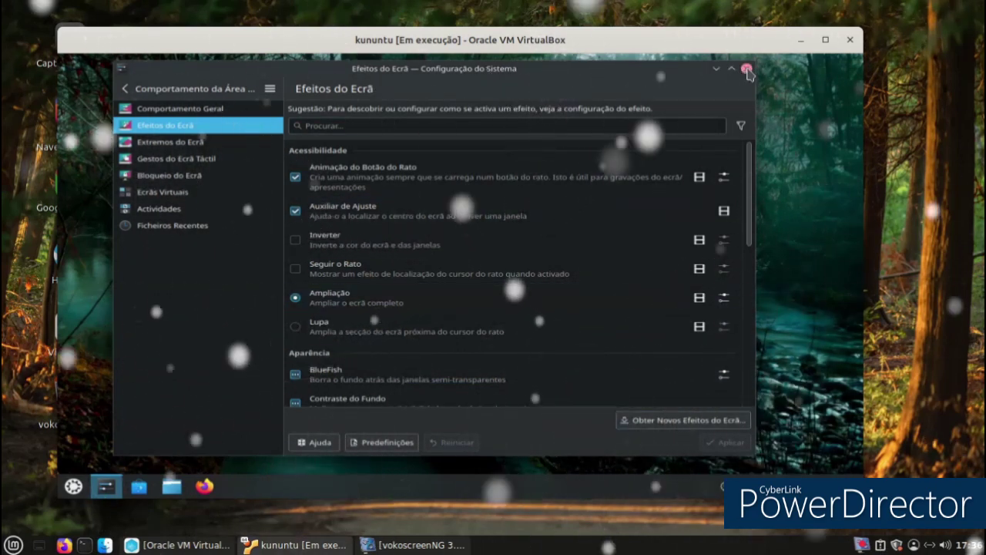
pyautogui.click(746, 70)
# - Launch Konsole from the application menu and set its window colour scheme to Brisa Escura
pyautogui.click(74, 485)
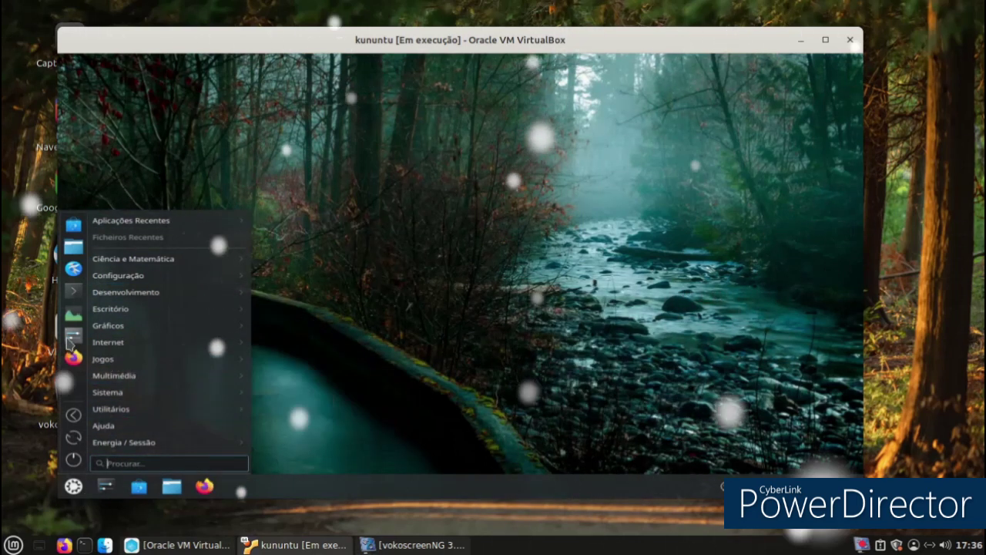
pyautogui.click(77, 295)
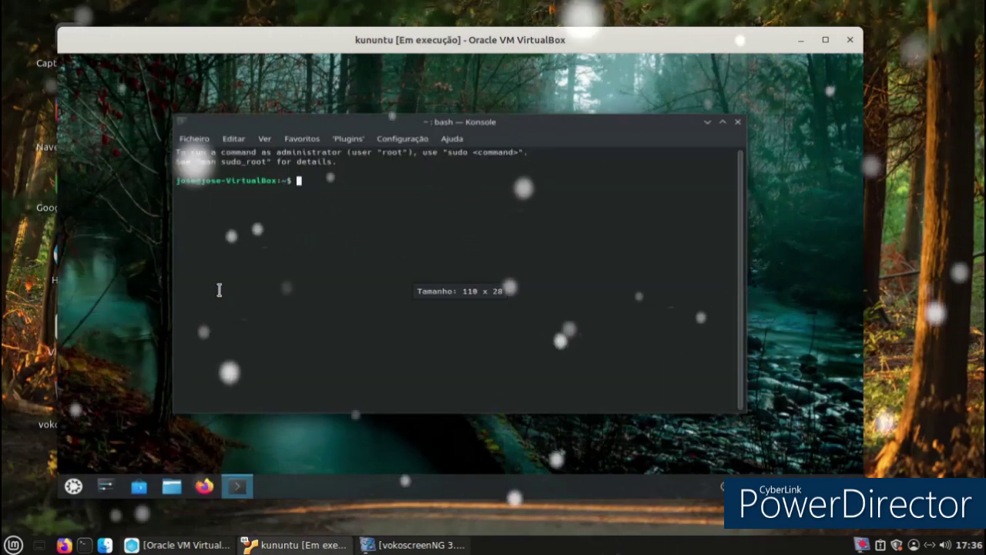
pyautogui.click(409, 143)
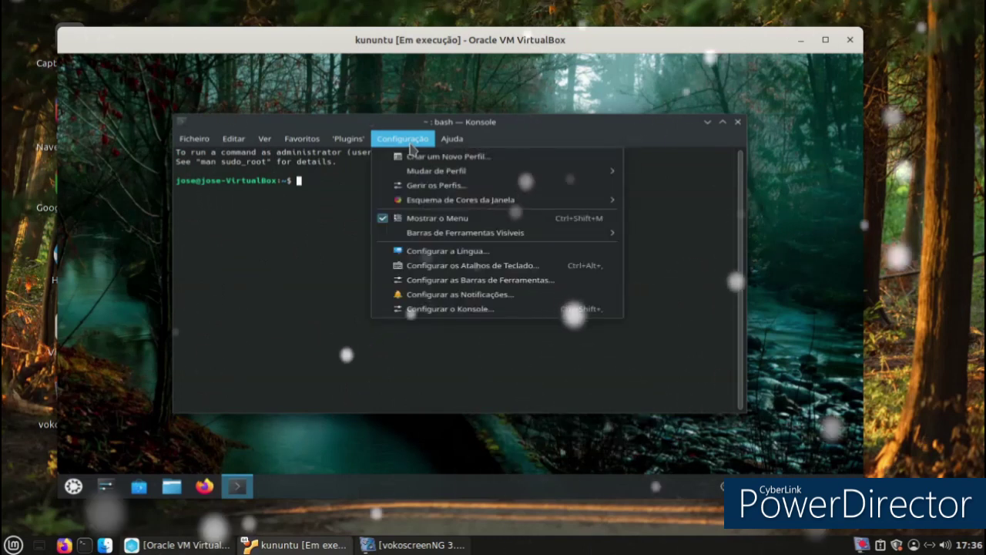
pyautogui.moveTo(449, 201)
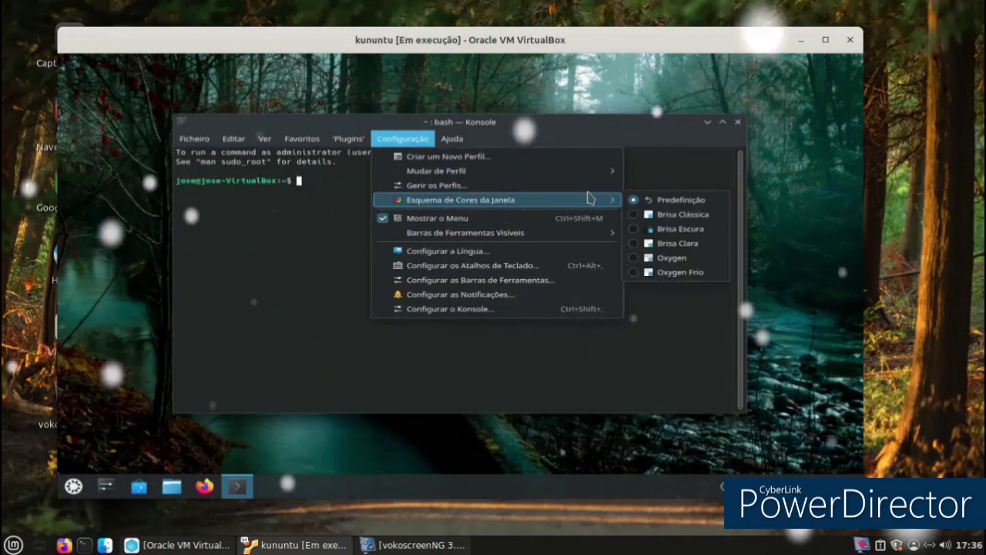
pyautogui.click(676, 228)
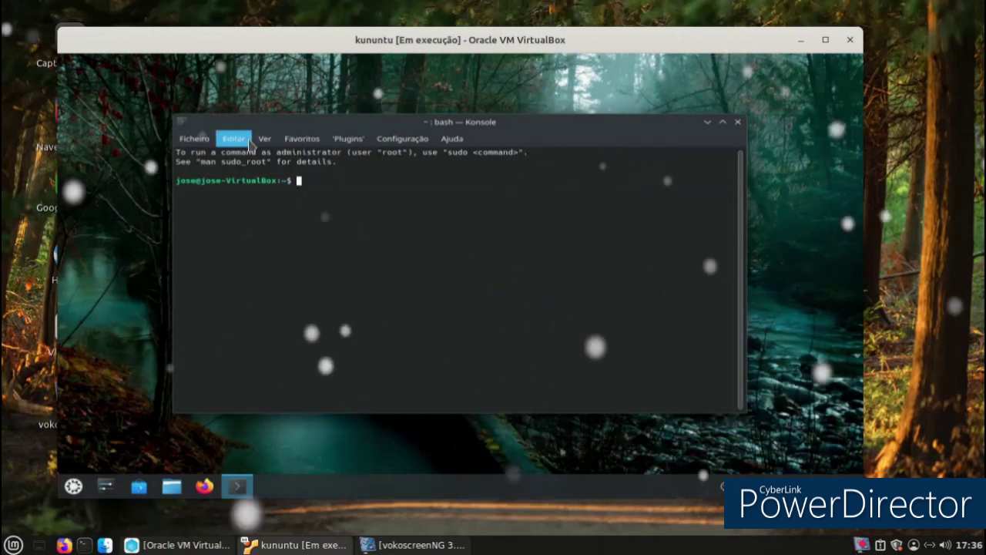
# - Look through Konsole's Ver options and close the terminal window
pyautogui.click(264, 141)
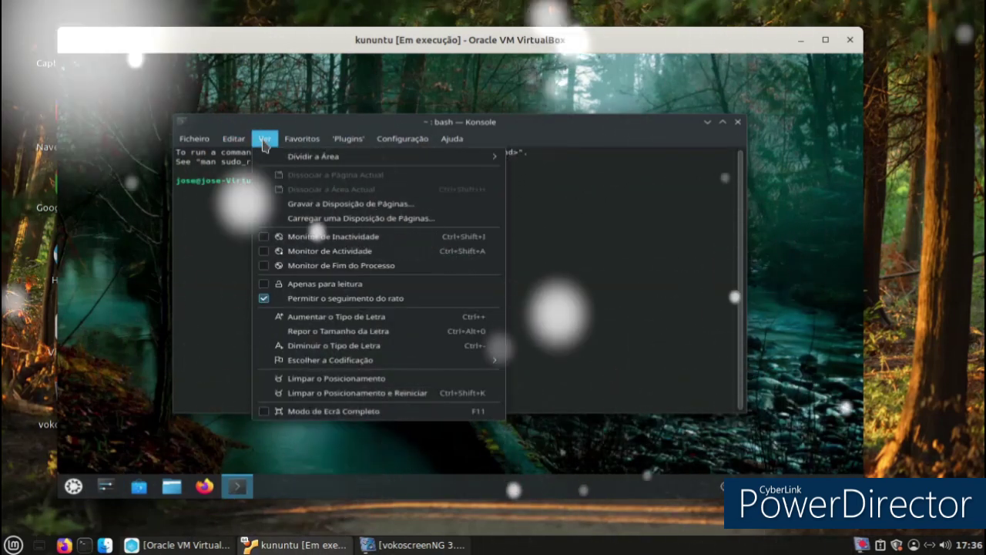
pyautogui.moveTo(403, 139)
pyautogui.click(737, 121)
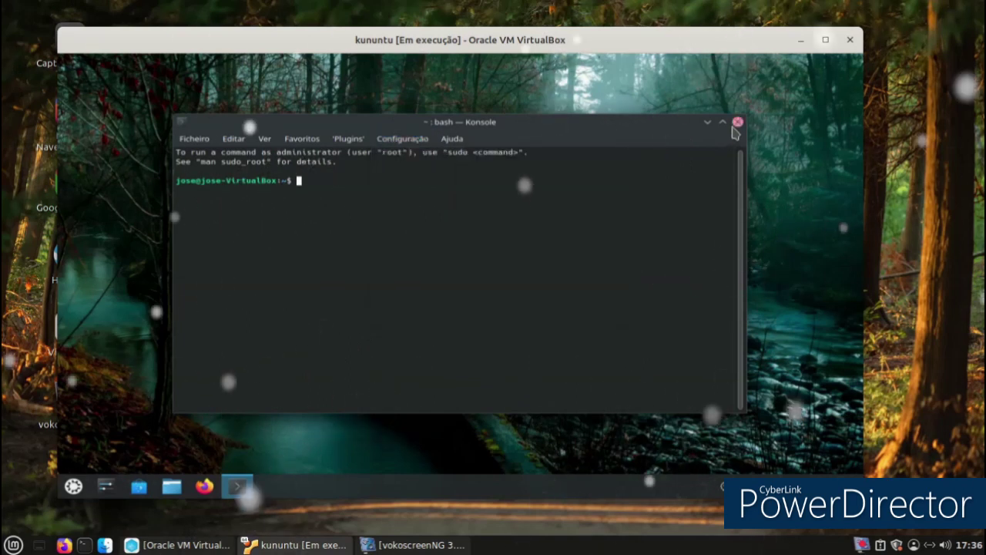
pyautogui.click(737, 121)
# - Open Monitor do Sistema, look through its Aplicações and Histórico pages and the new-page dialog, and close the application
pyautogui.click(73, 485)
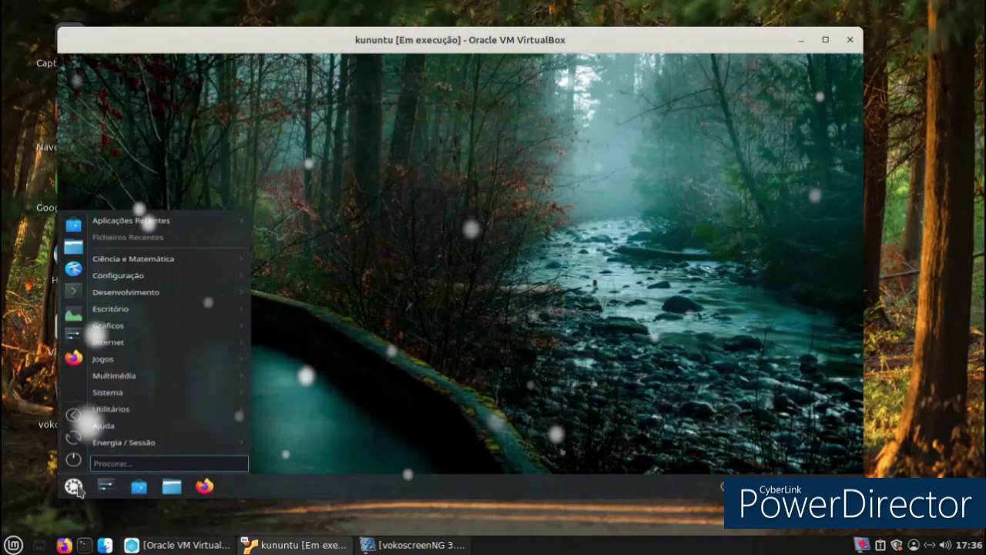
pyautogui.moveTo(126, 395)
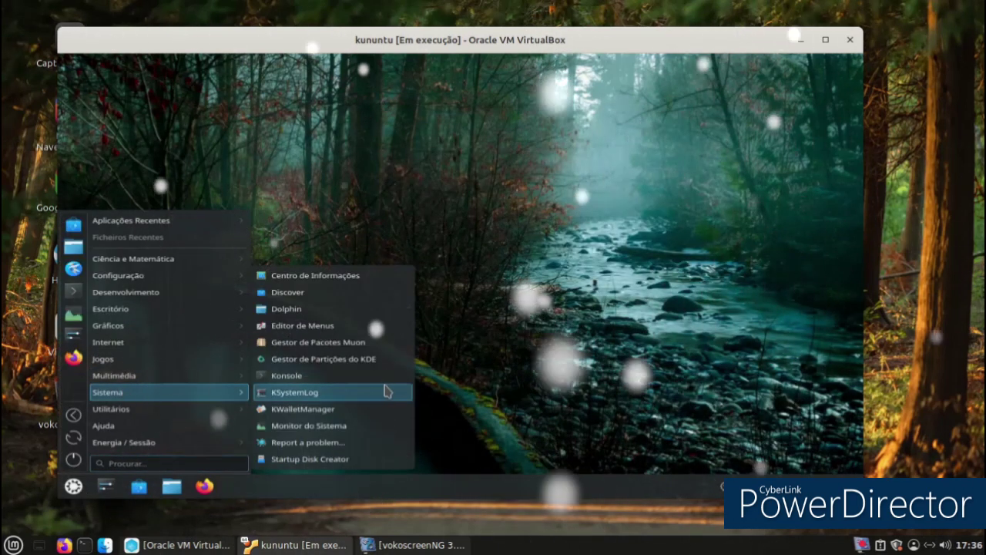
pyautogui.click(384, 426)
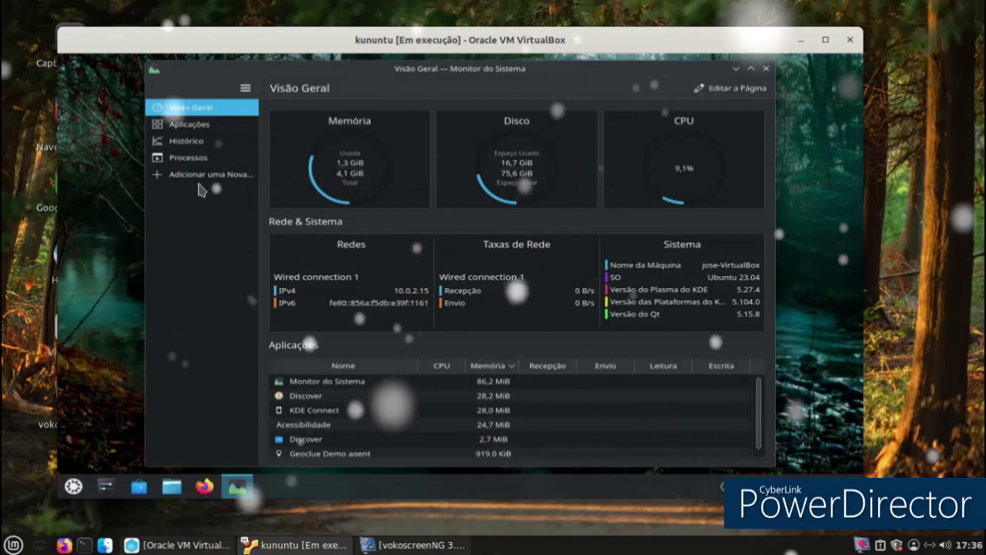
pyautogui.click(187, 126)
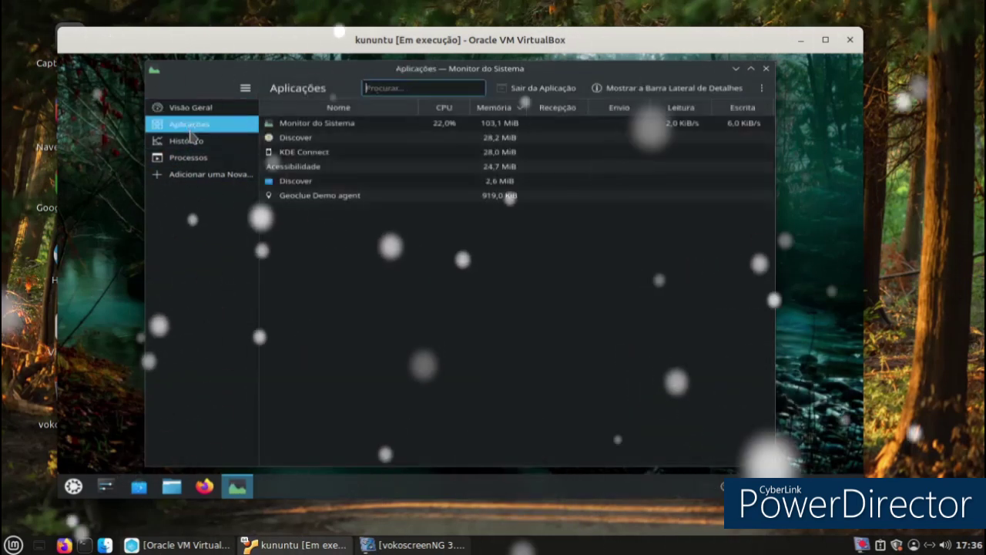
pyautogui.click(189, 141)
pyautogui.click(196, 175)
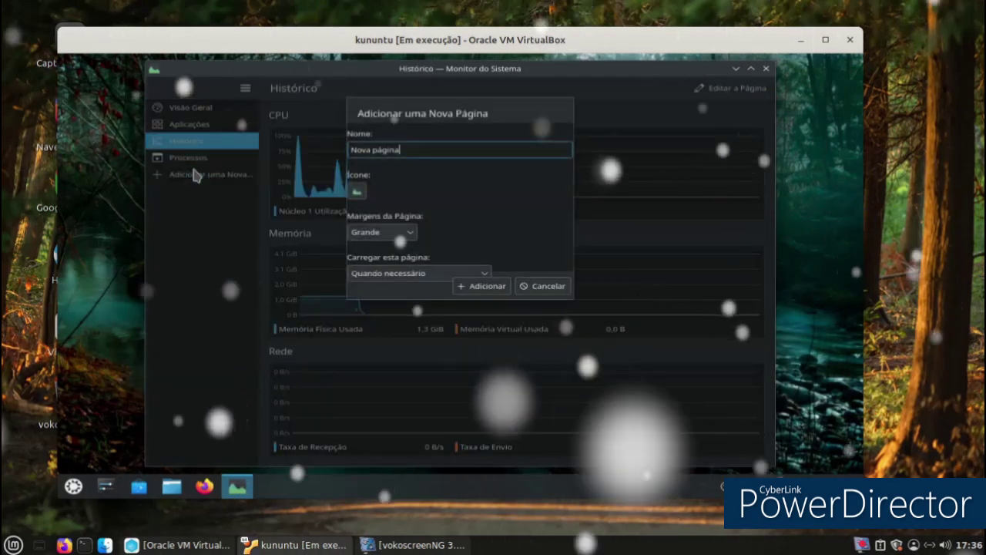
pyautogui.click(525, 286)
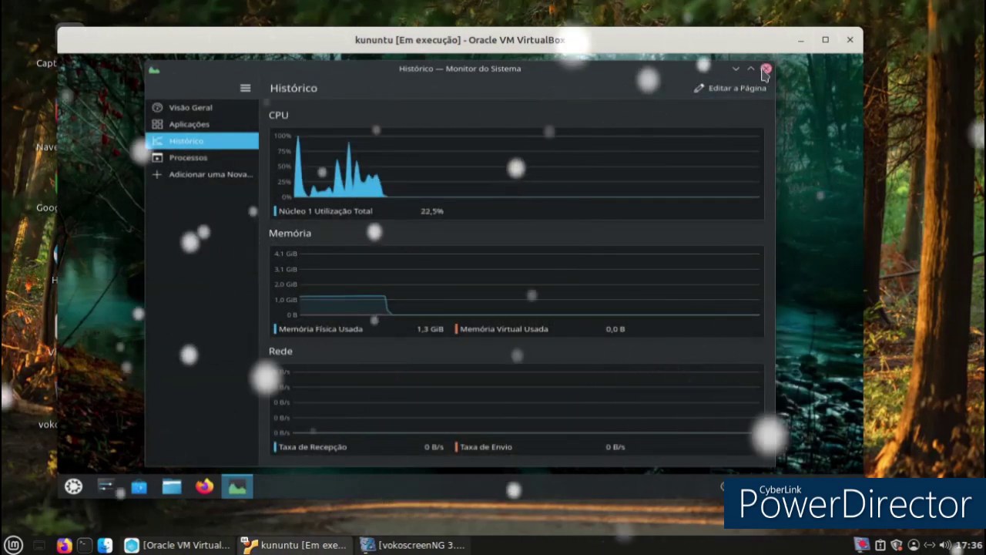
pyautogui.click(766, 68)
# - Change the desktop wallpaper to the download-35 tulip image and confirm the desktop configuration
pyautogui.rightClick(343, 225)
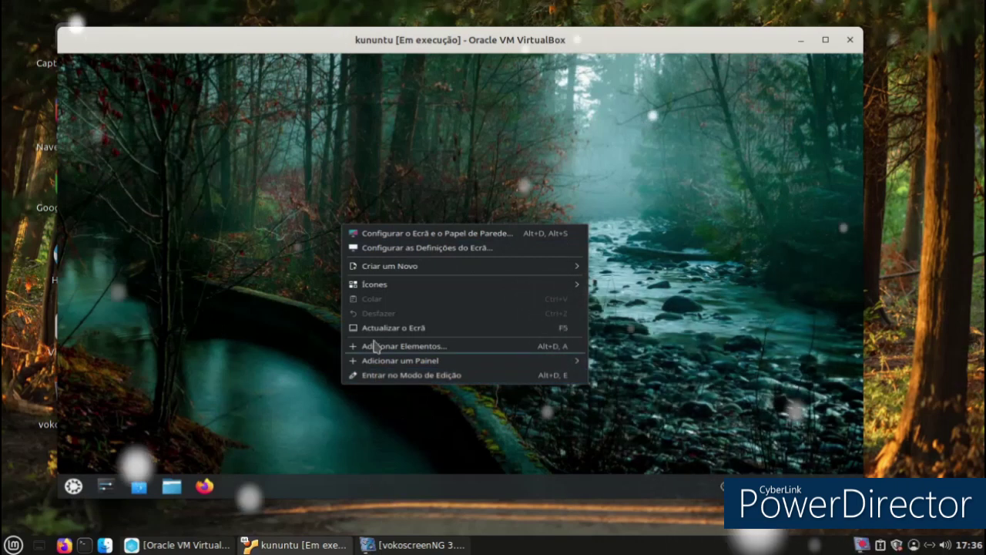
pyautogui.click(389, 233)
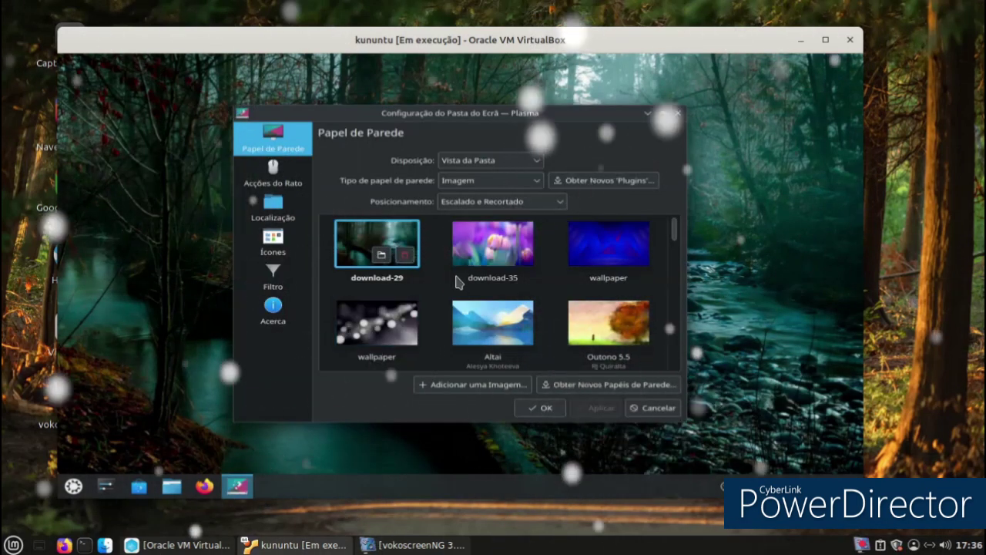
pyautogui.click(464, 258)
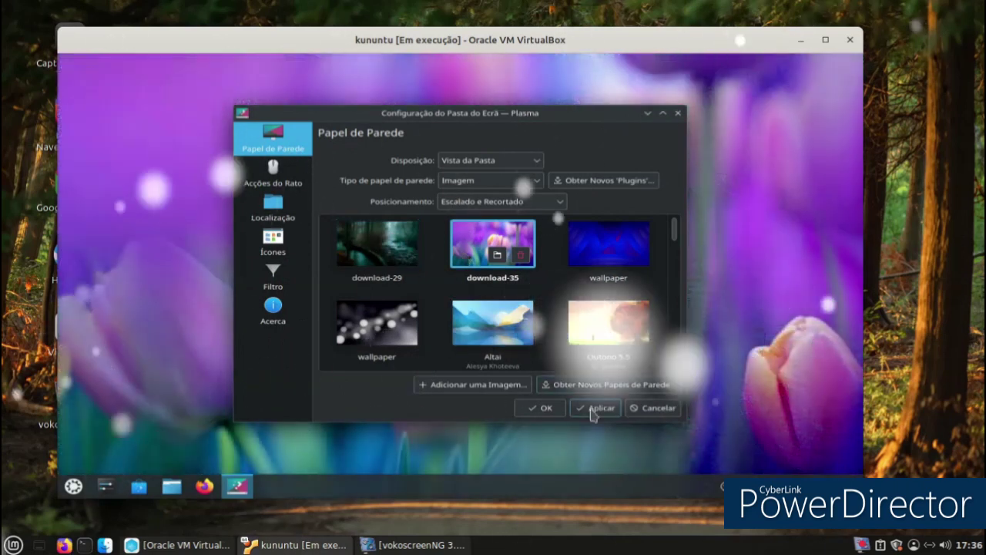
pyautogui.click(549, 412)
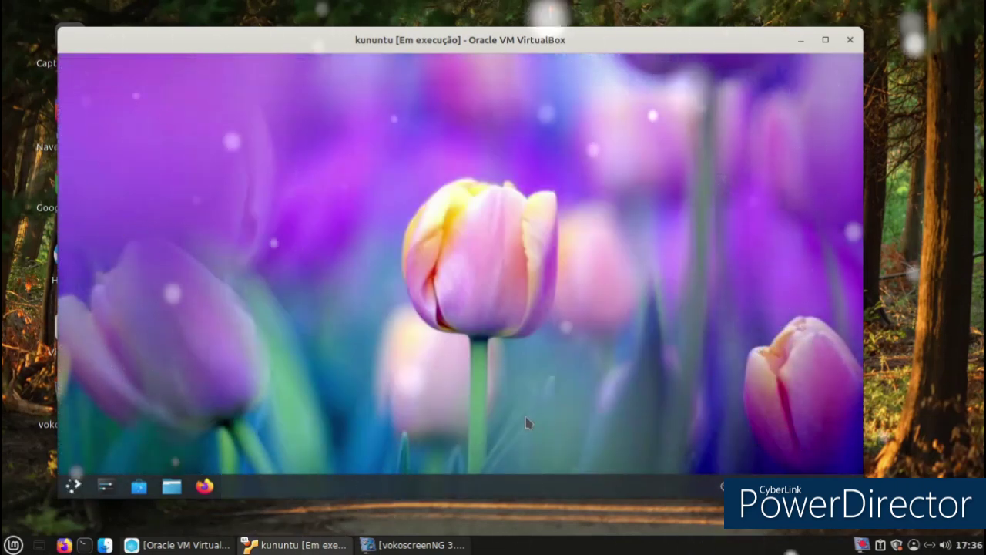
# - Open the system settings and look through Gestão de Janelas, including the Principal and Alternativo options of Selector de Tarefas
pyautogui.click(72, 485)
pyautogui.click(73, 333)
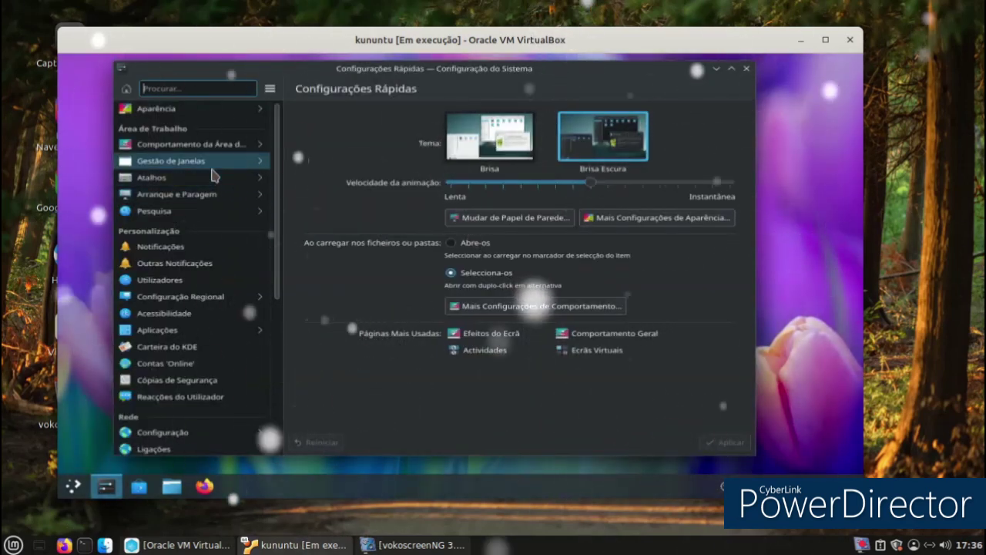
pyautogui.click(211, 163)
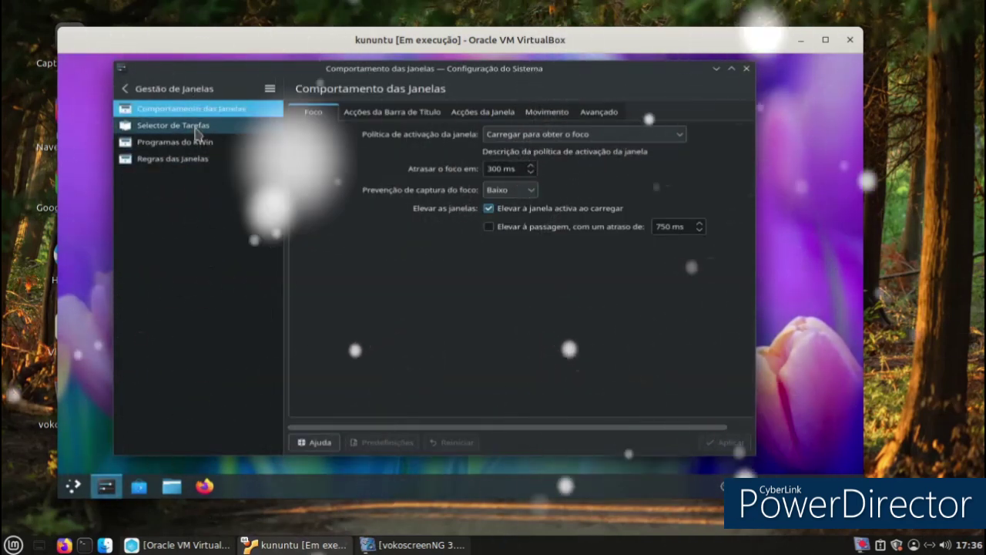
pyautogui.click(196, 133)
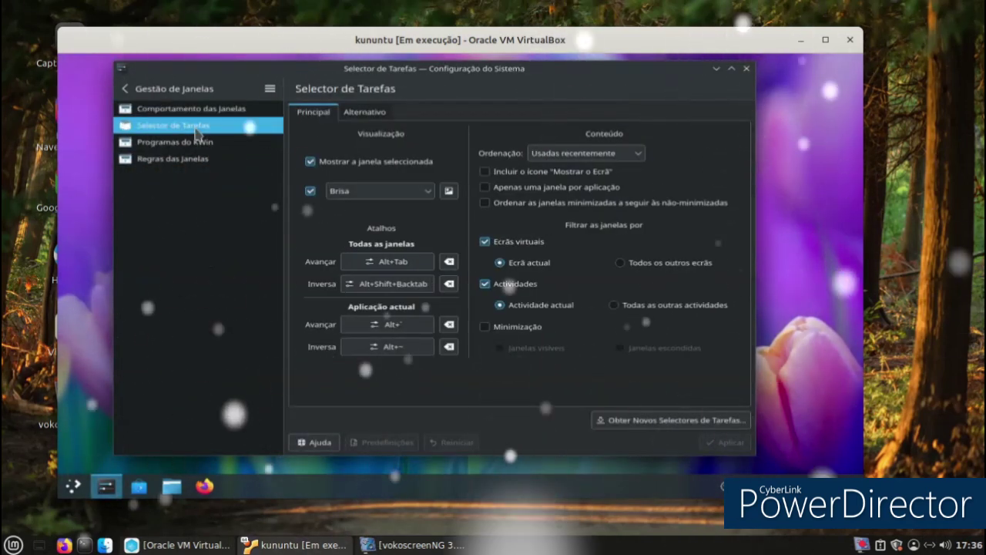
pyautogui.click(374, 112)
pyautogui.click(124, 88)
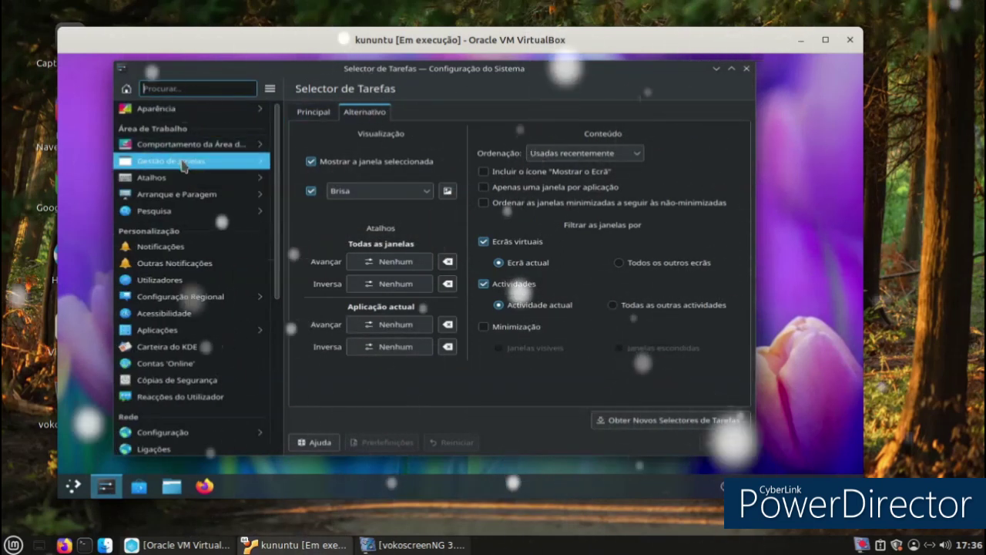
# - Look through the desktop behaviour settings for Extremos do Ecrã, Bloqueio do Ecrã and Ecrãs Virtuais, and close the system settings
pyautogui.click(193, 144)
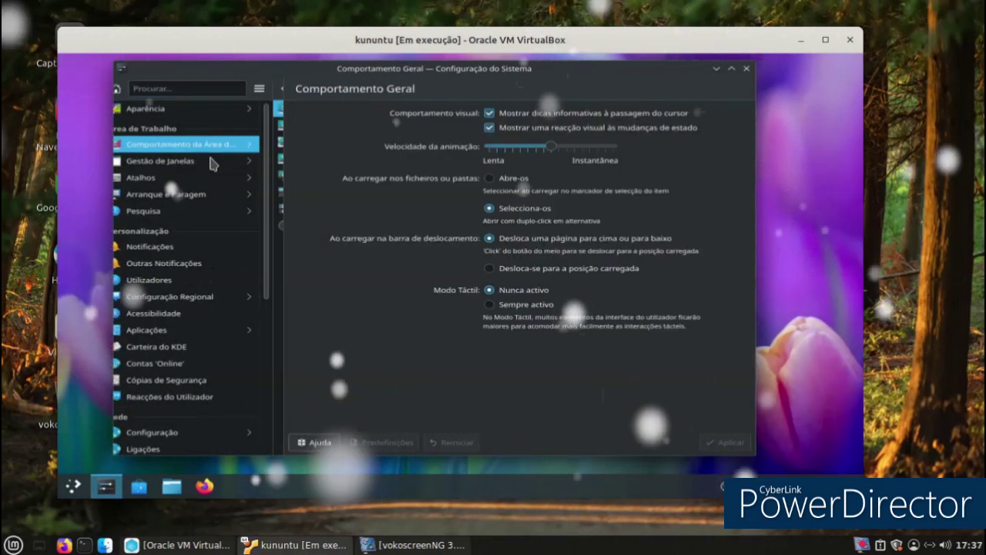
pyautogui.click(189, 142)
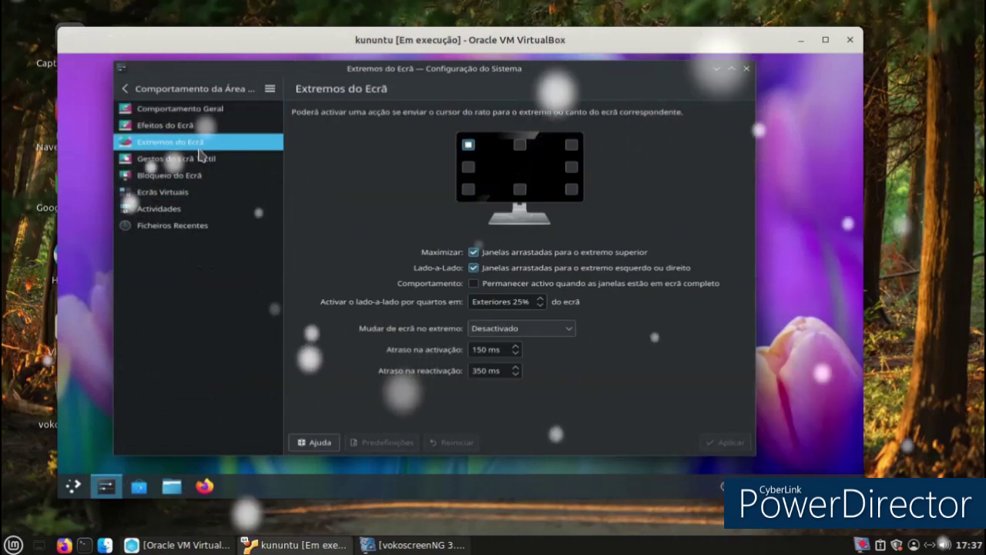
pyautogui.click(196, 176)
pyautogui.click(193, 192)
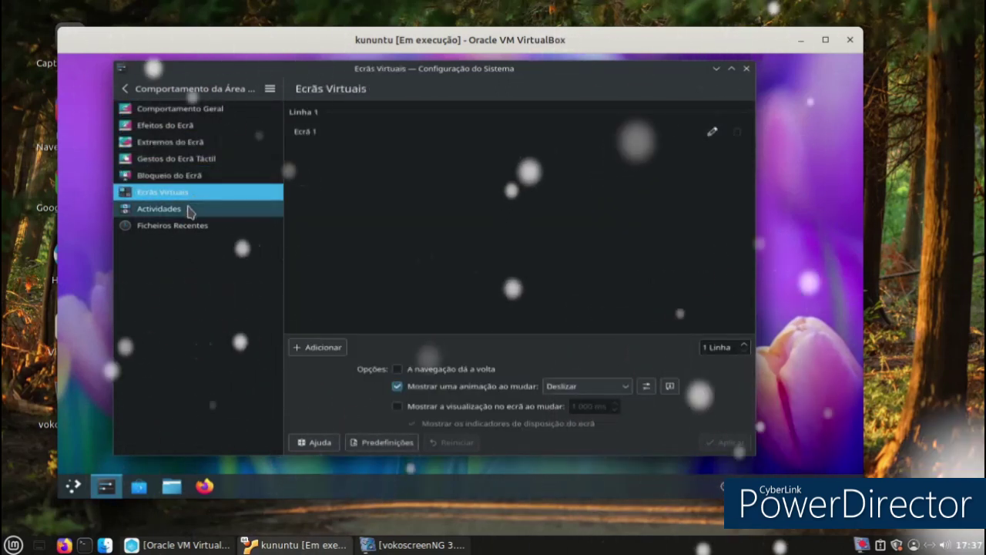
pyautogui.click(746, 70)
# - Browse the downloadable wallpaper plugins from the desktop configuration, install Avdan XPDynamicWallpaper, and close the download window
pyautogui.rightClick(494, 165)
pyautogui.click(504, 173)
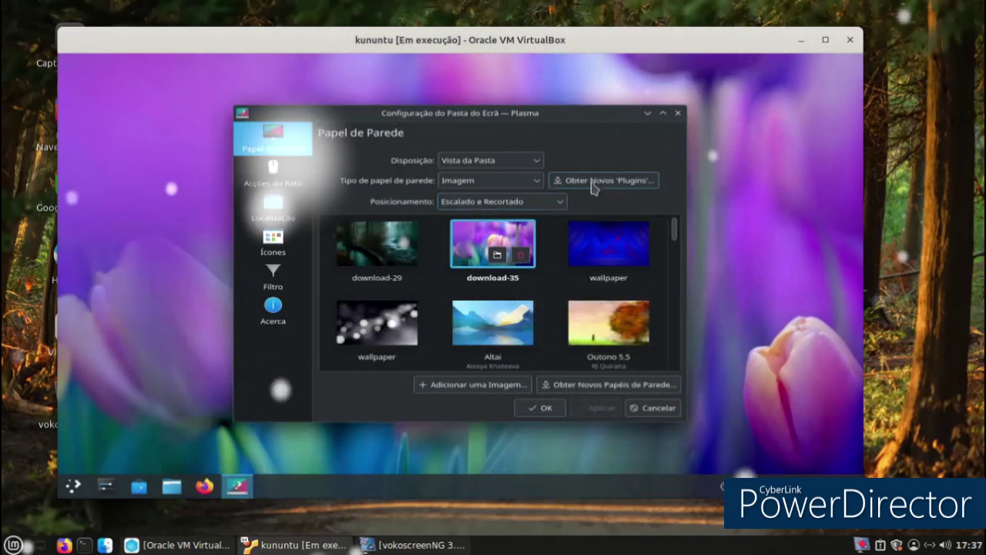
pyautogui.click(605, 180)
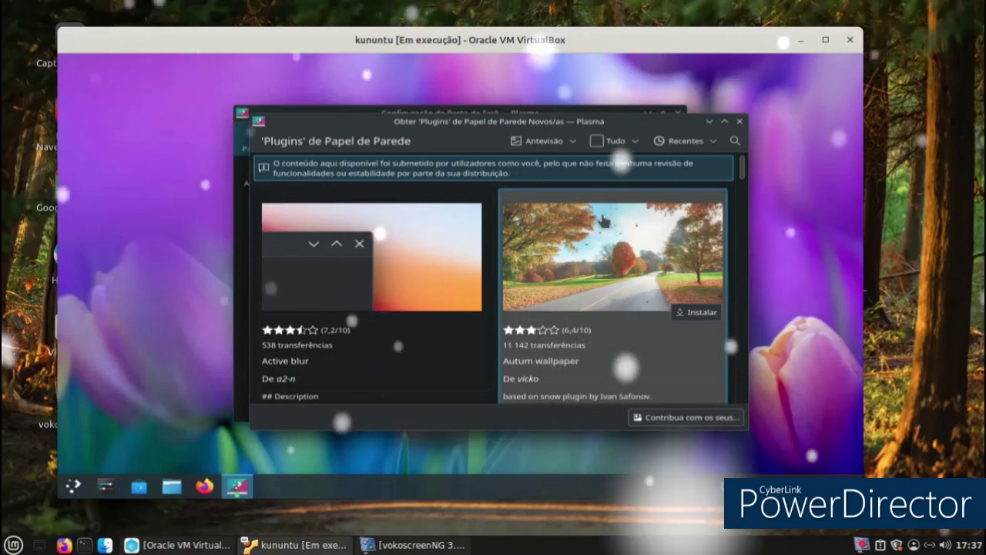
pyautogui.scroll(-3, 531, 304)
pyautogui.scroll(-5, 531, 305)
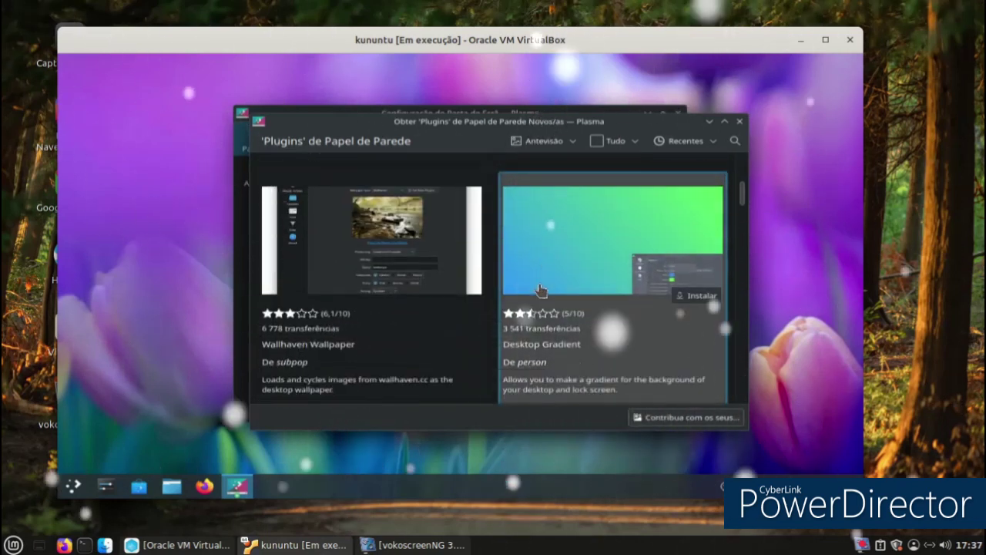
pyautogui.scroll(-8, 539, 290)
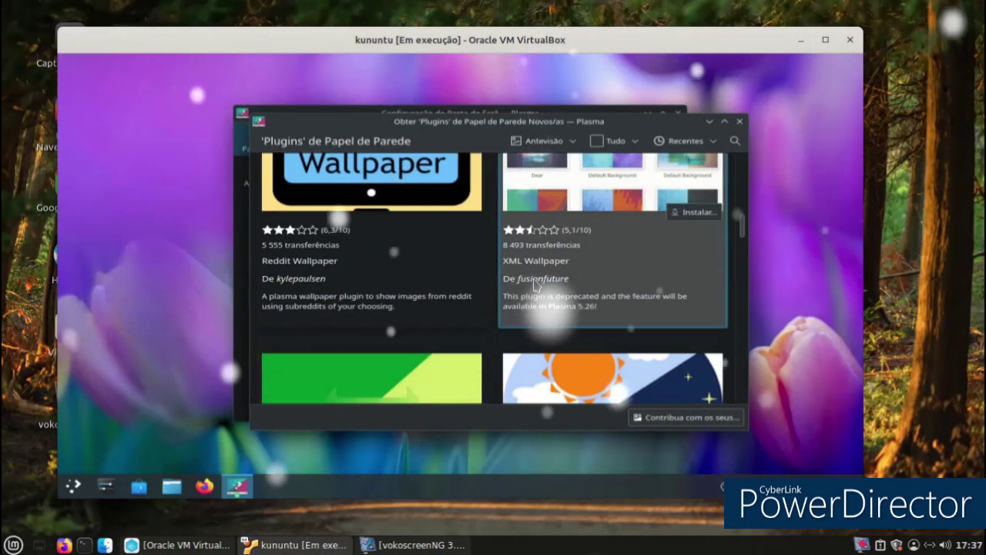
pyautogui.scroll(-8, 537, 285)
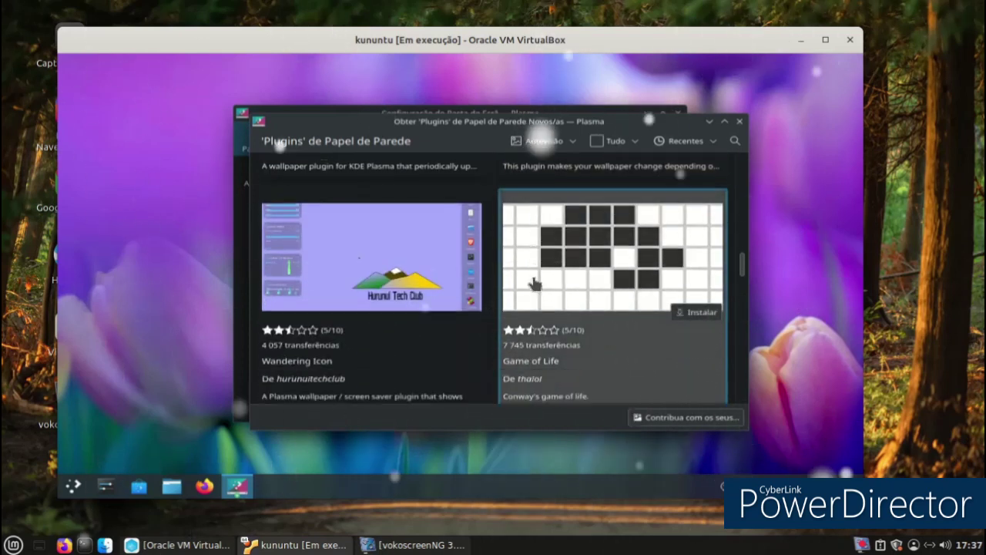
pyautogui.scroll(-5, 534, 285)
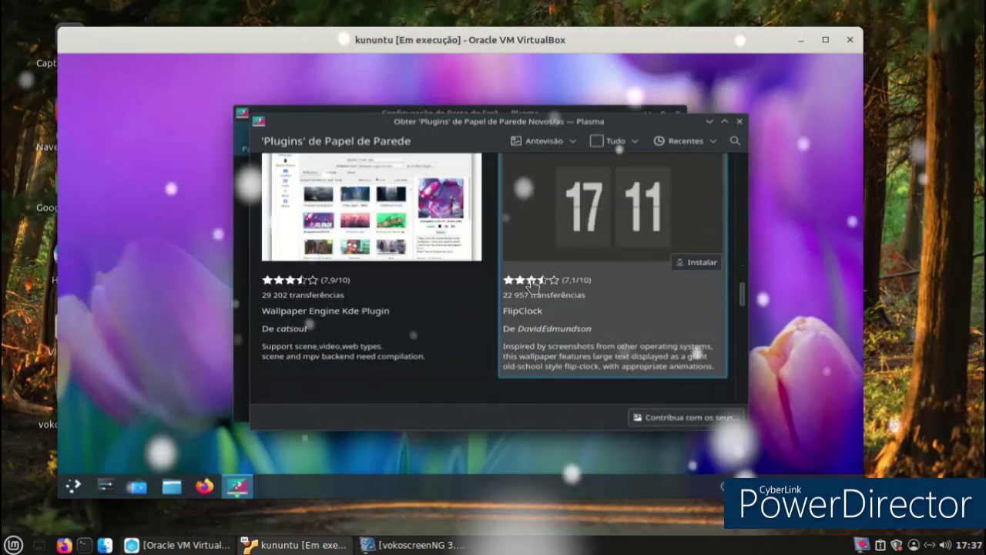
pyautogui.scroll(-4, 530, 285)
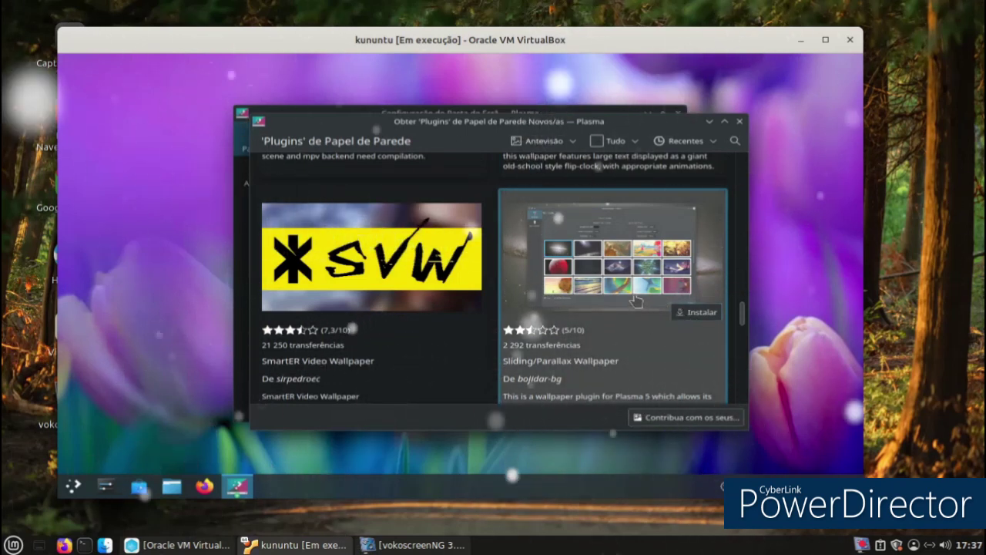
pyautogui.scroll(-4, 636, 297)
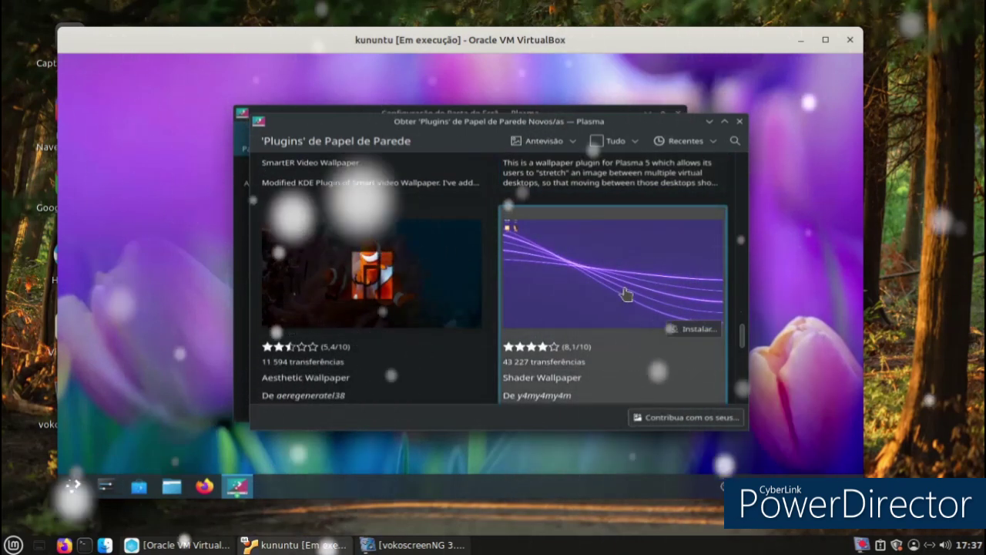
pyautogui.scroll(-3, 625, 298)
pyautogui.scroll(-2, 626, 296)
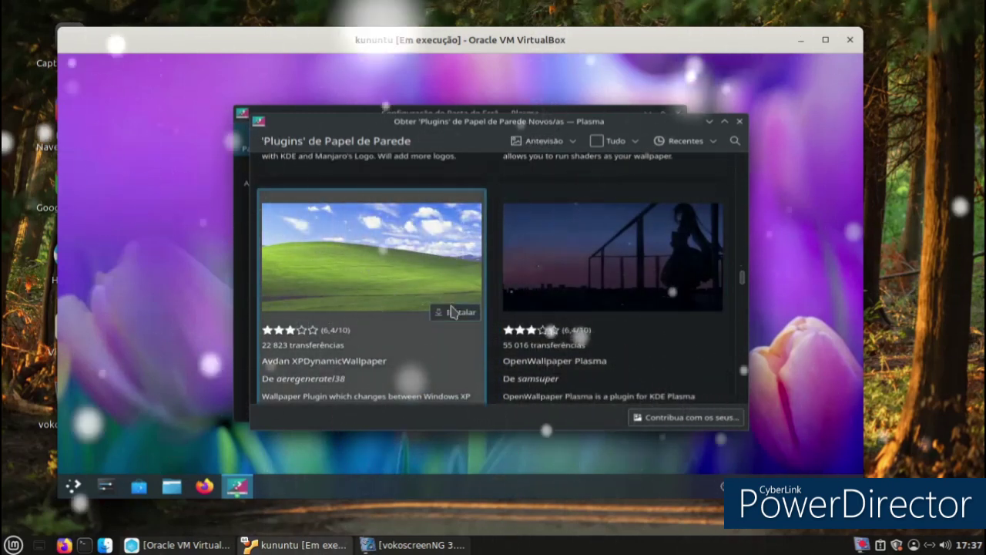
pyautogui.click(455, 311)
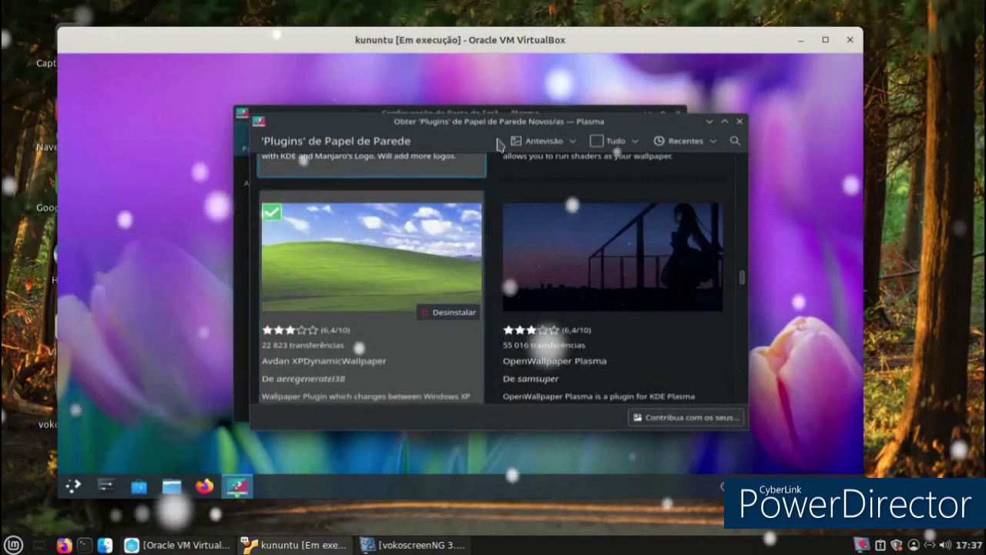
pyautogui.click(738, 121)
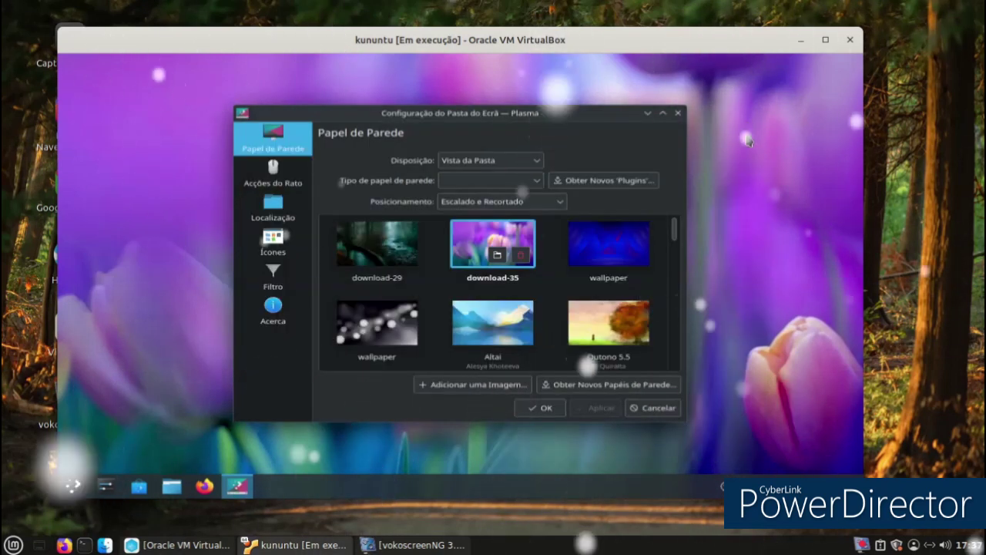
# - Reopen the wallpaper plugin catalogue, check its view mode options, and close it
pyautogui.click(588, 181)
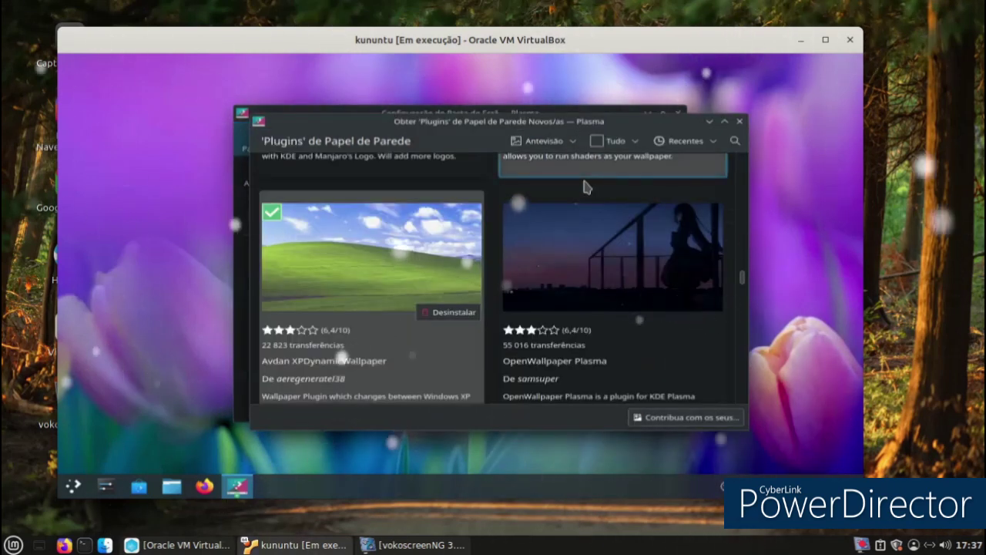
pyautogui.click(543, 141)
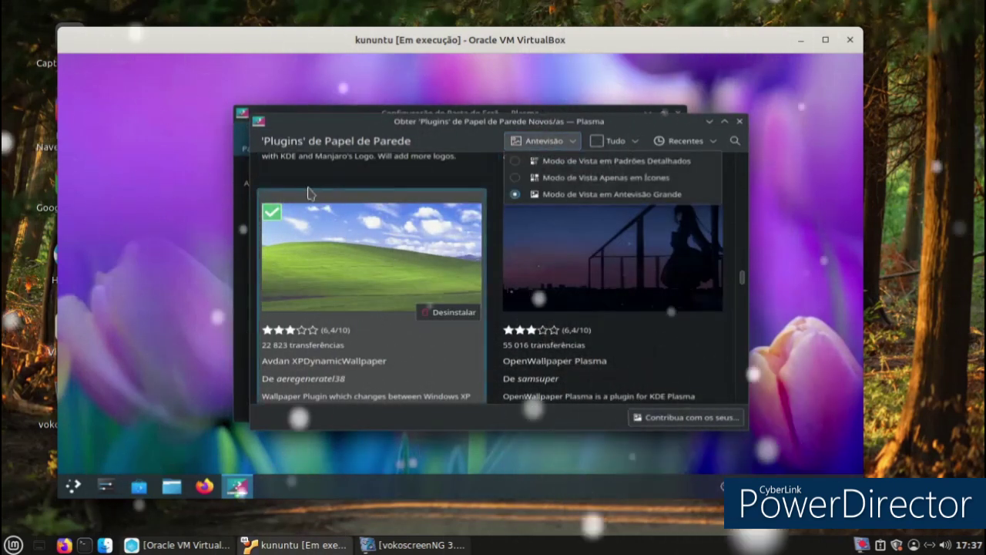
pyautogui.click(739, 121)
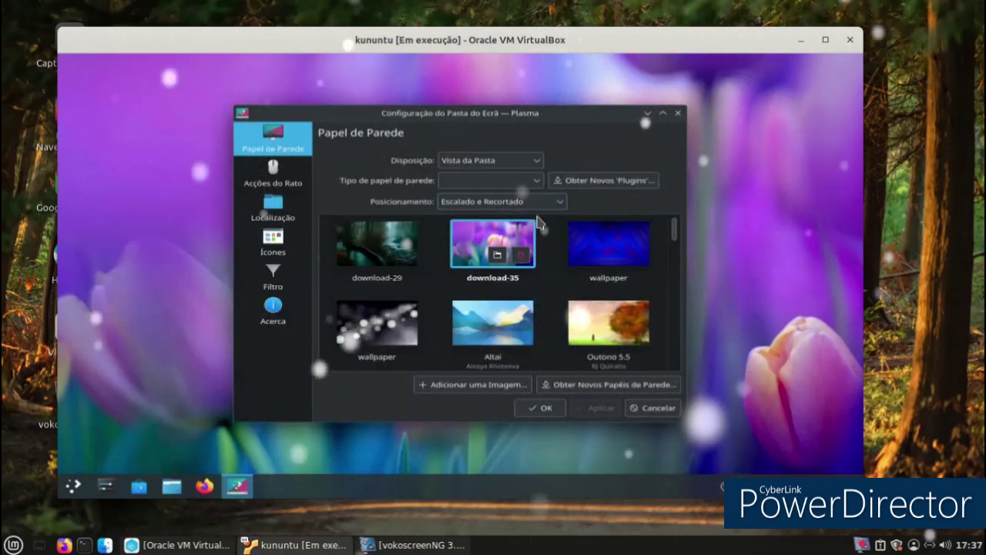
# - Try the Apresentação wallpaper type and set the wallpaper type to XPDynamicWallpaper
pyautogui.click(518, 185)
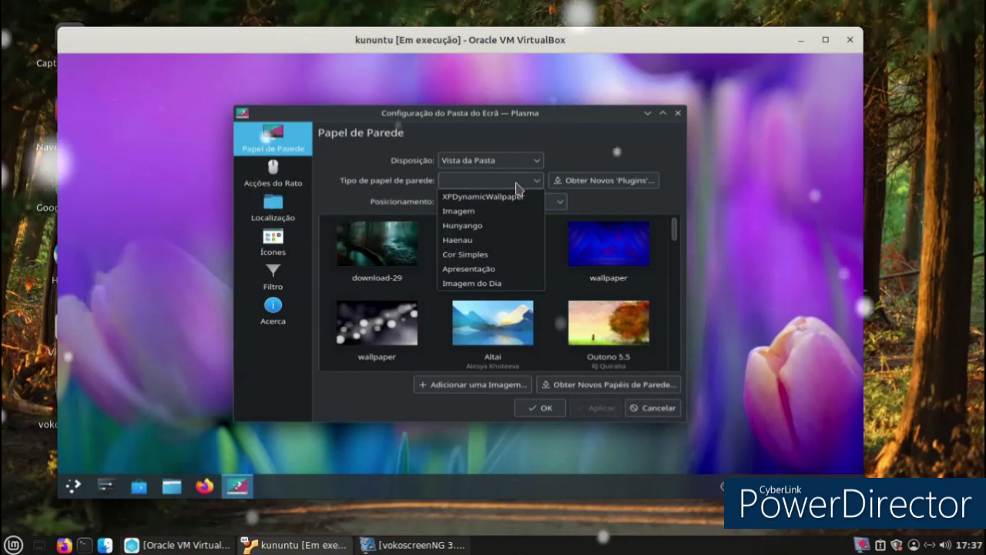
pyautogui.click(490, 271)
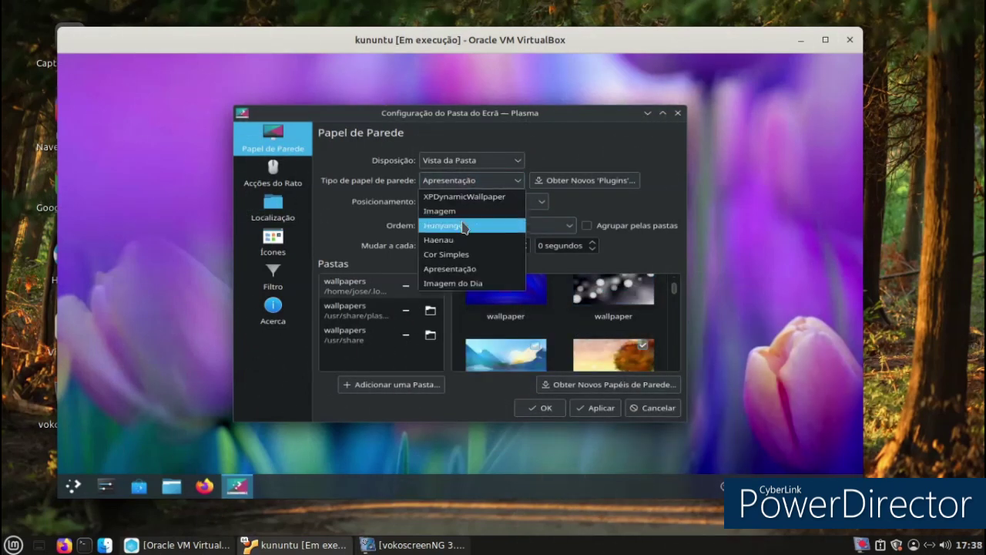
pyautogui.click(455, 198)
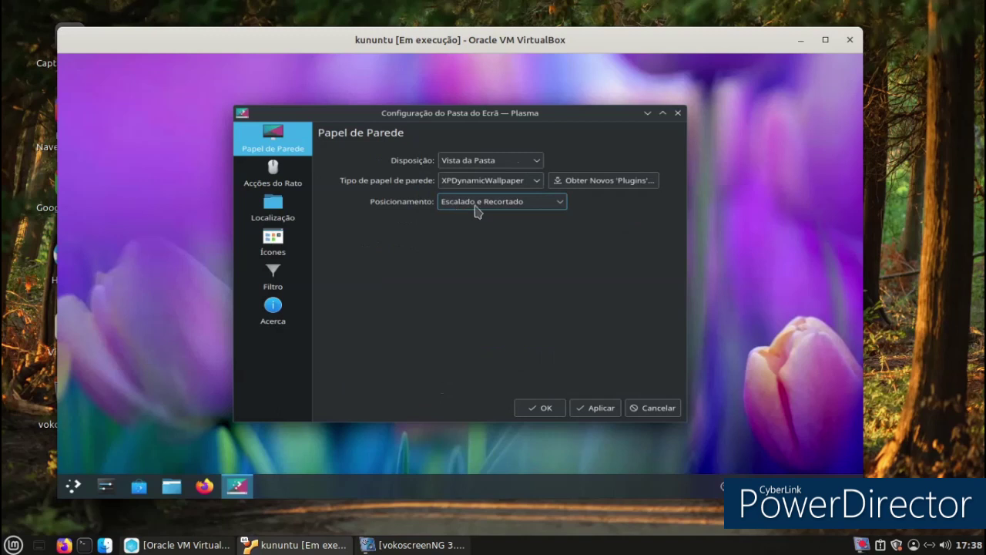
# - Reopen the wallpaper plugin catalogue and examine the Avdan XPDynamicWallpaper details and preview image
pyautogui.click(598, 185)
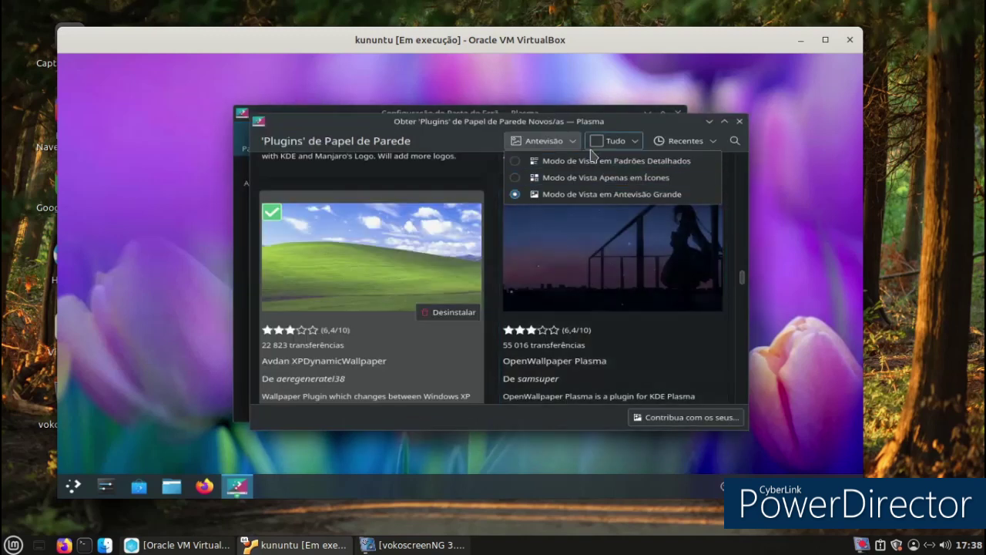
pyautogui.click(737, 123)
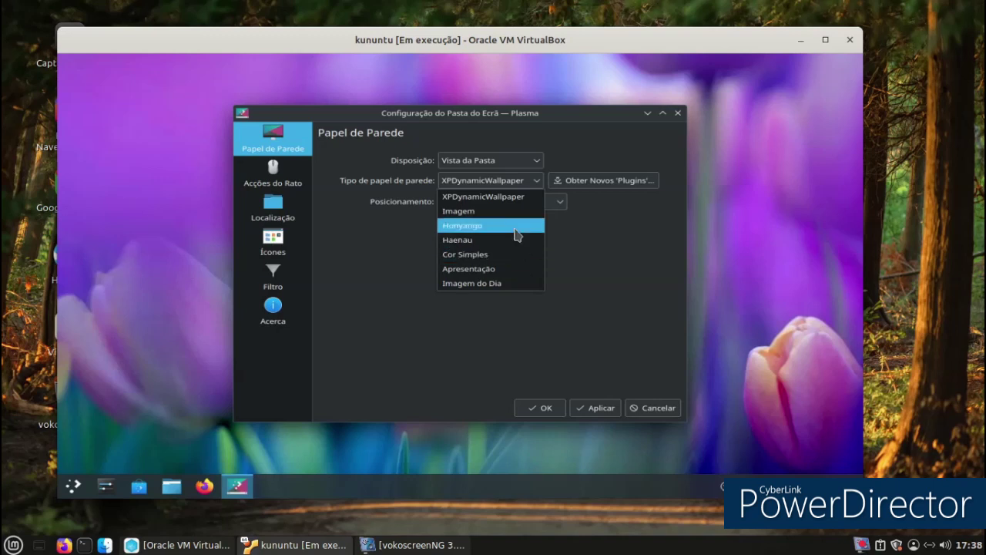
pyautogui.click(574, 180)
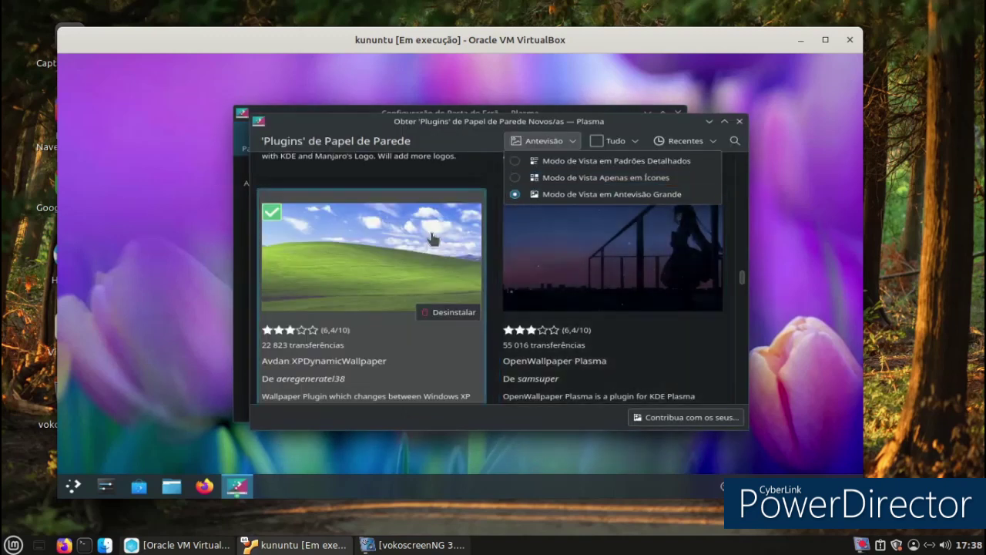
pyautogui.click(432, 239)
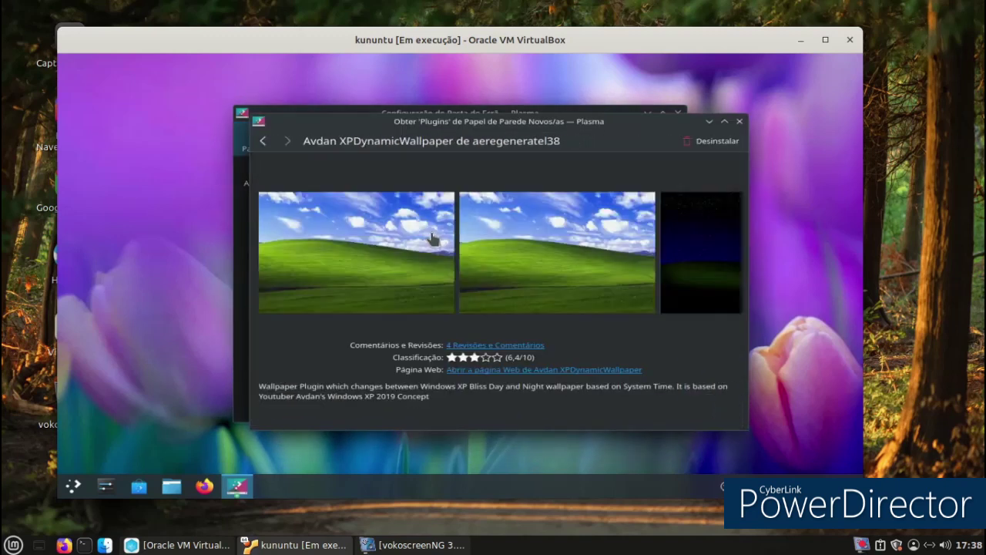
pyautogui.click(477, 239)
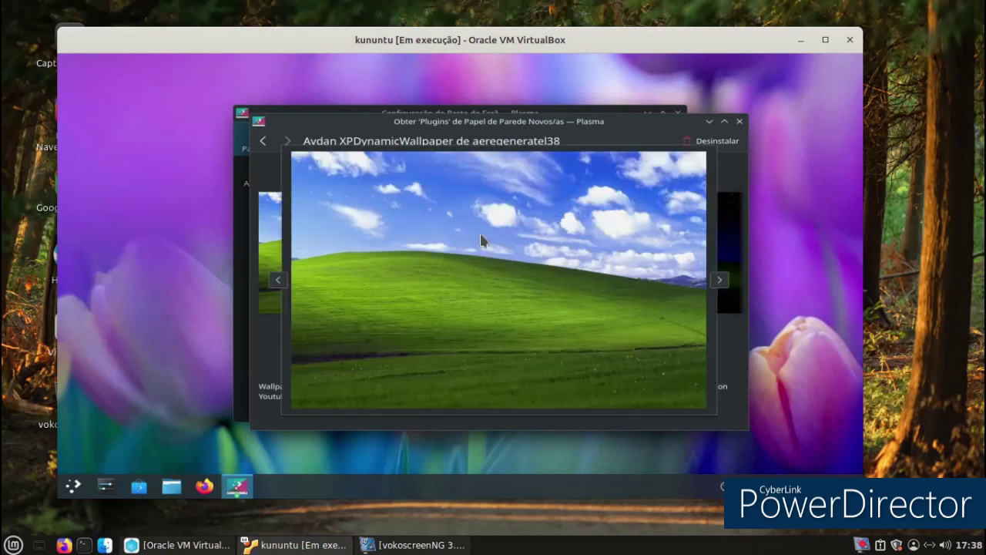
pyautogui.click(264, 144)
pyautogui.click(261, 143)
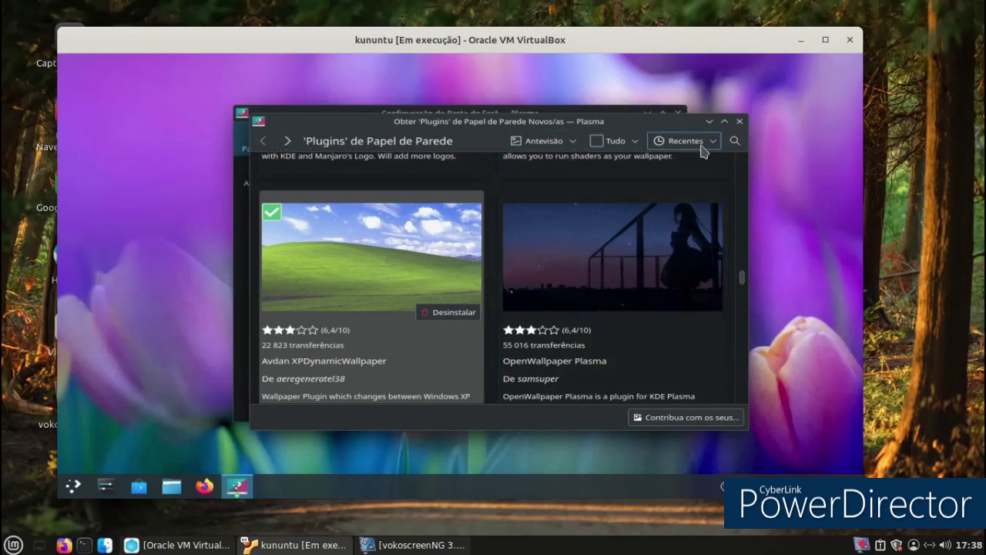
# - Close the plugin catalogue and apply the Hunyango wallpaper type to the desktop
pyautogui.click(738, 122)
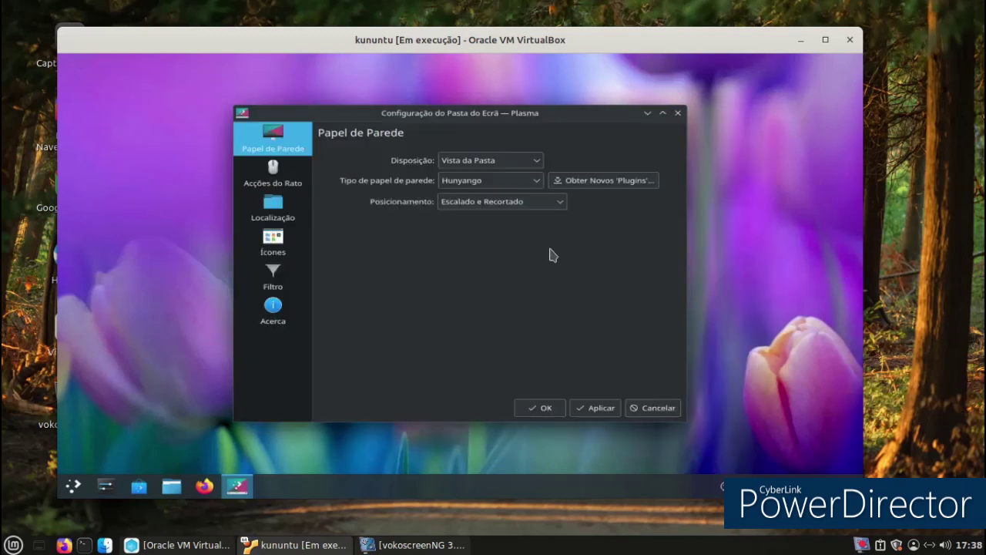
pyautogui.click(593, 408)
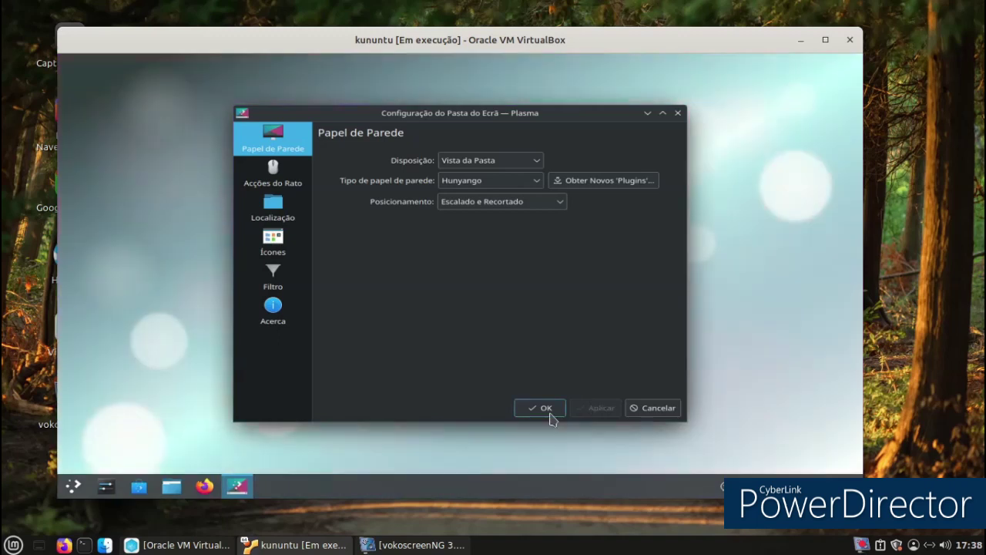
pyautogui.click(544, 409)
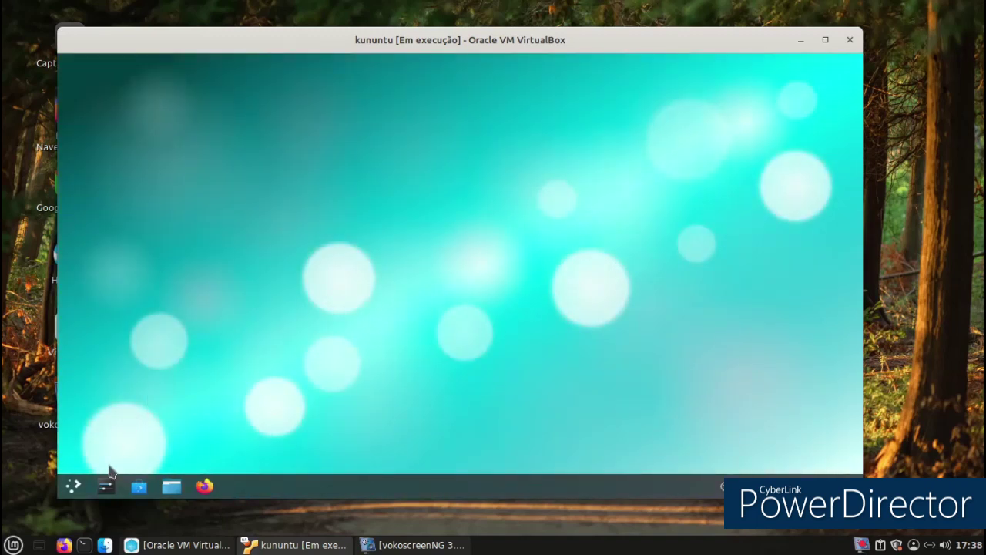
# - Open Kate from the application launcher, view its welcome page, and close it
pyautogui.click(74, 487)
pyautogui.moveTo(149, 292)
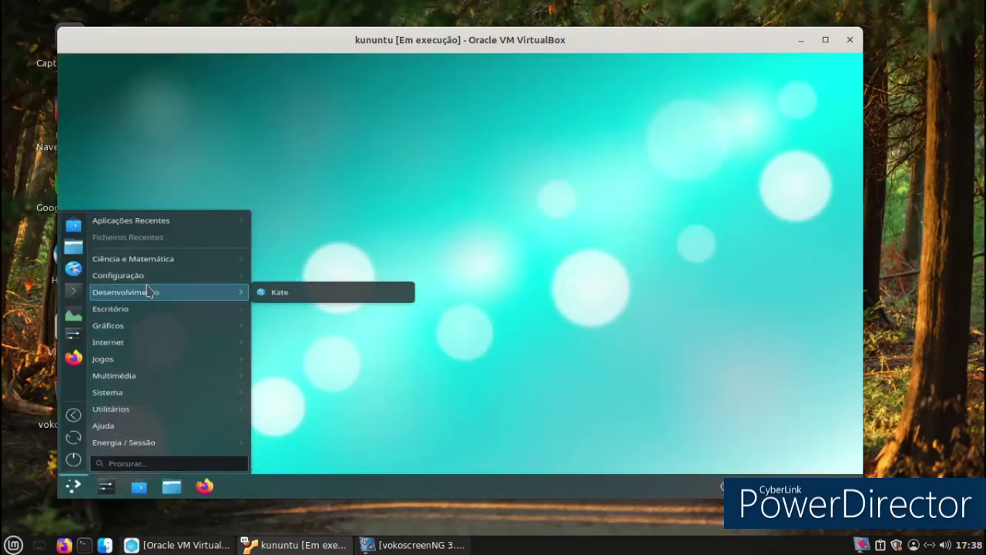
pyautogui.click(78, 275)
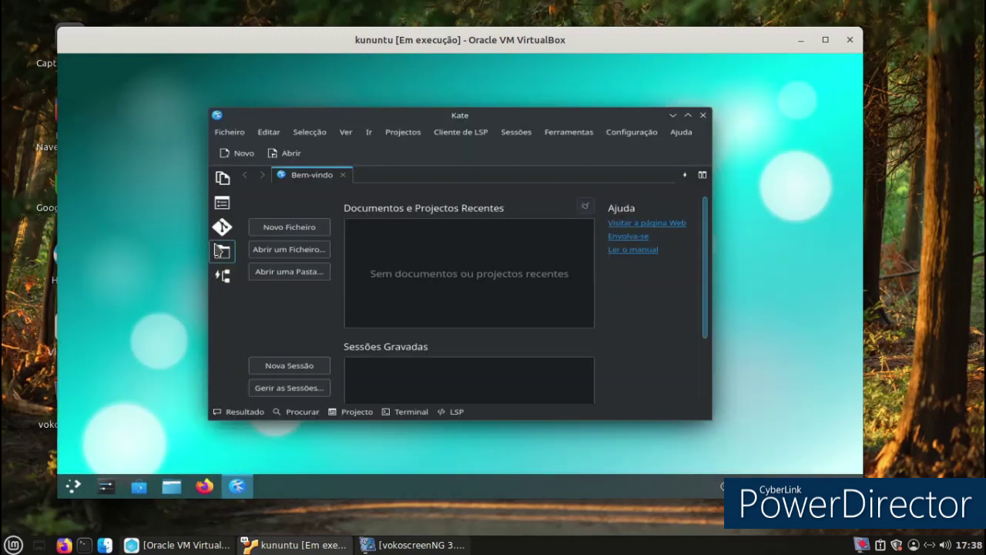
pyautogui.click(702, 116)
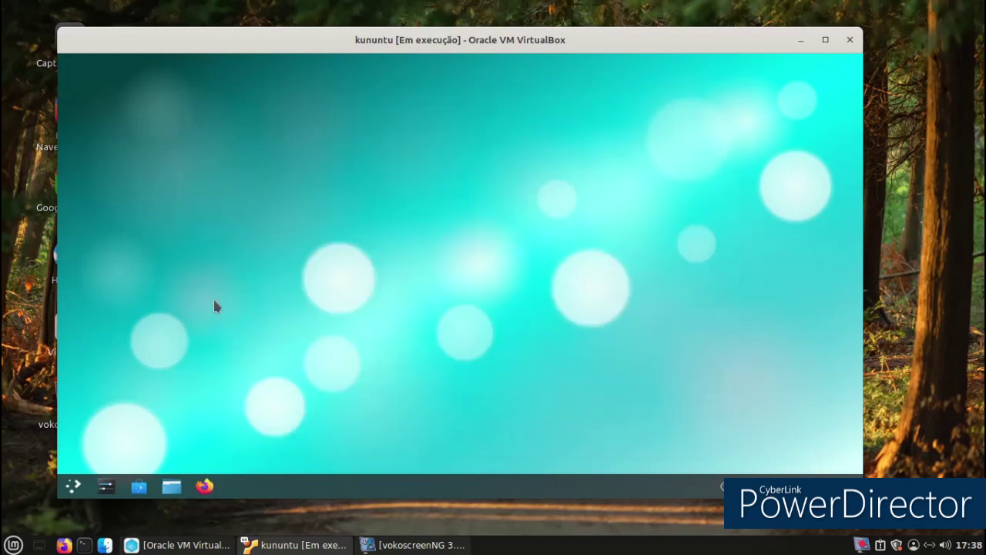
# - Open the Aparência section of the system settings and apply the Fusion application style
pyautogui.click(71, 486)
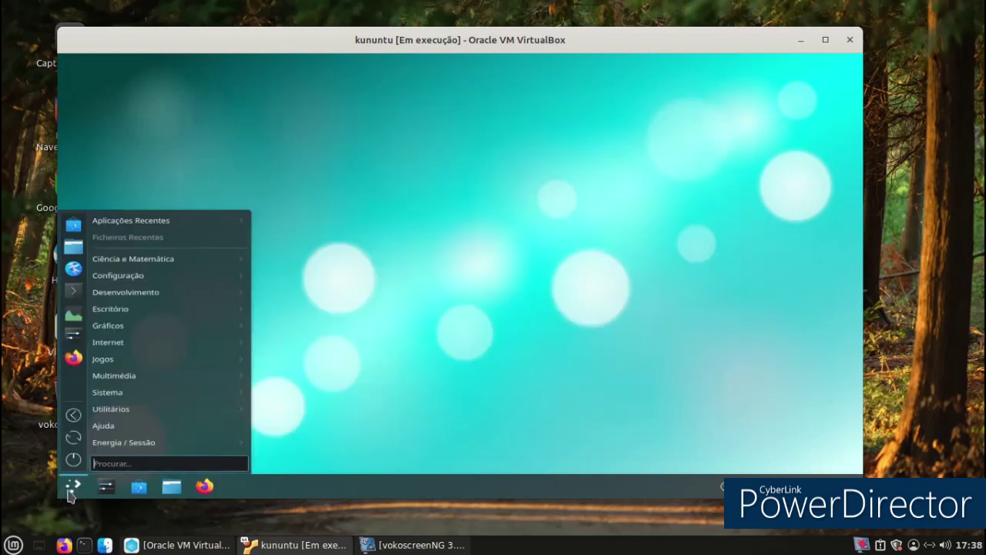
pyautogui.click(74, 334)
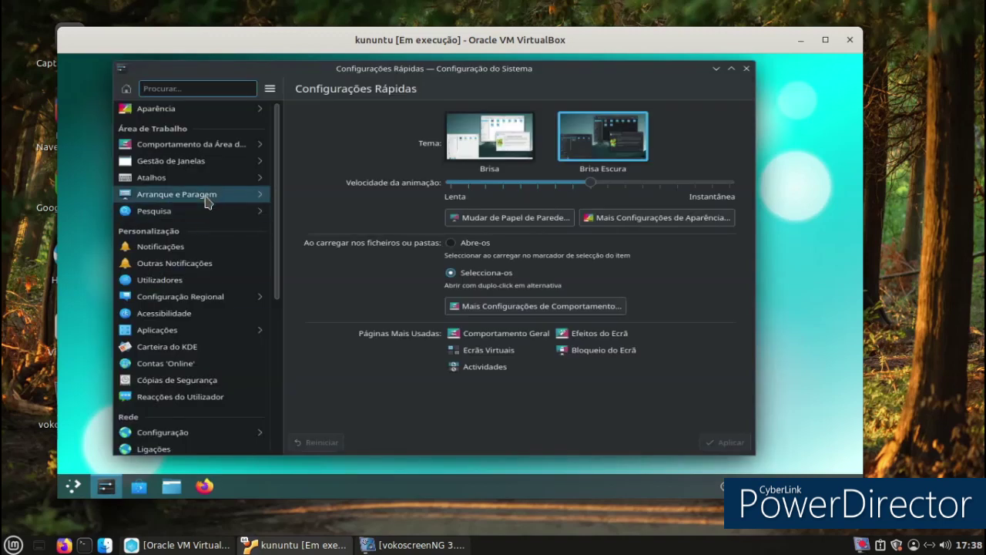
pyautogui.scroll(-1, 254, 204)
pyautogui.scroll(1, 254, 208)
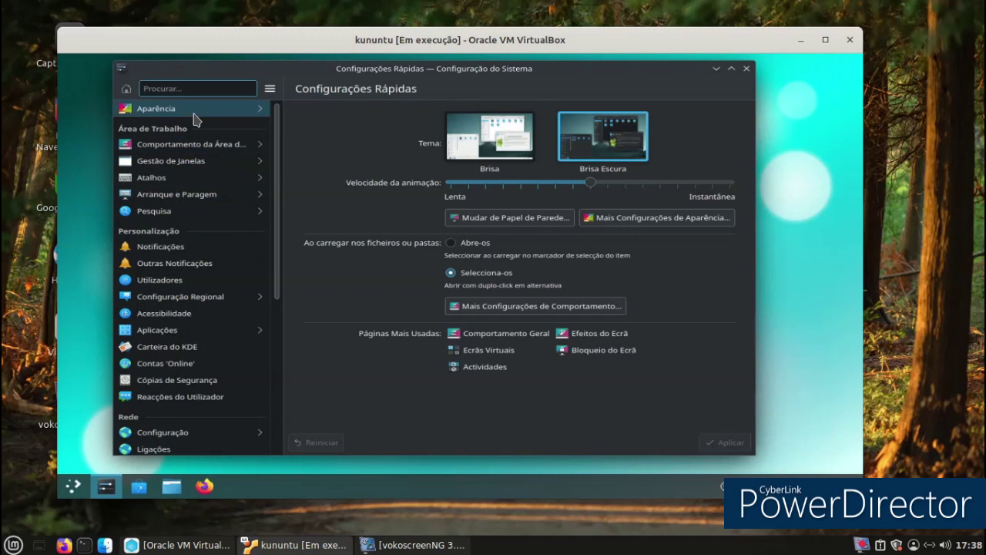
pyautogui.press('Return')
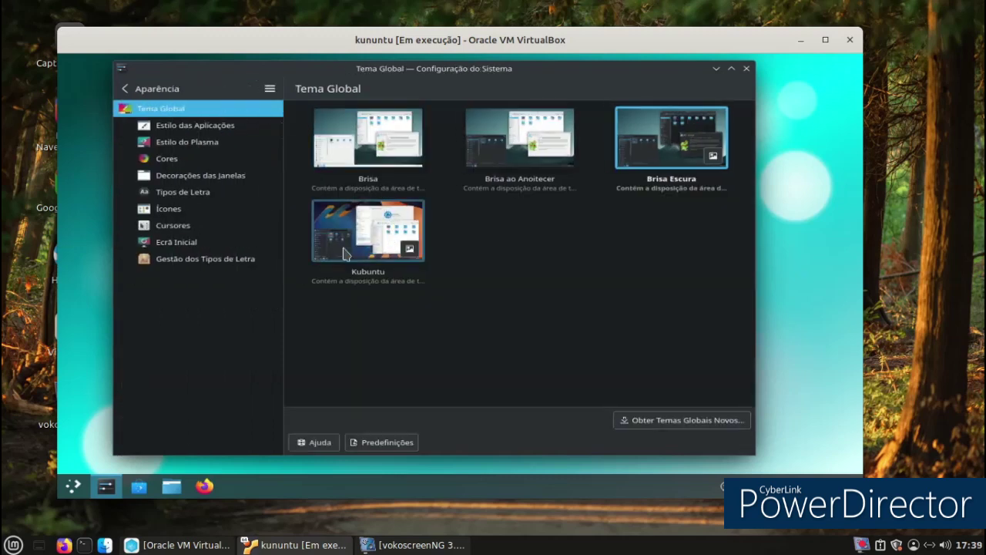
pyautogui.click(223, 129)
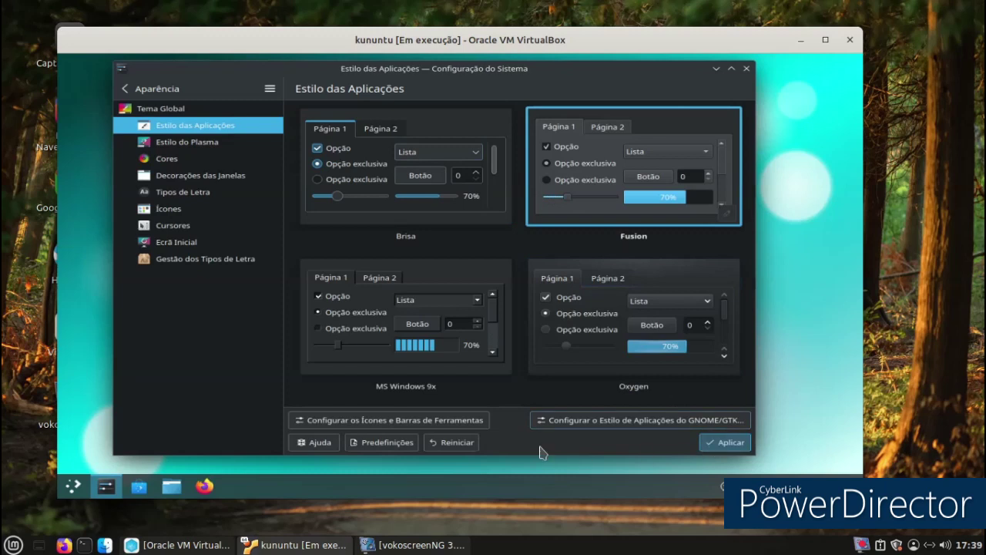
# - Install the kdewaita Plasma style from the online catalogue and apply the Brisa Clara Plasma style
pyautogui.click(161, 142)
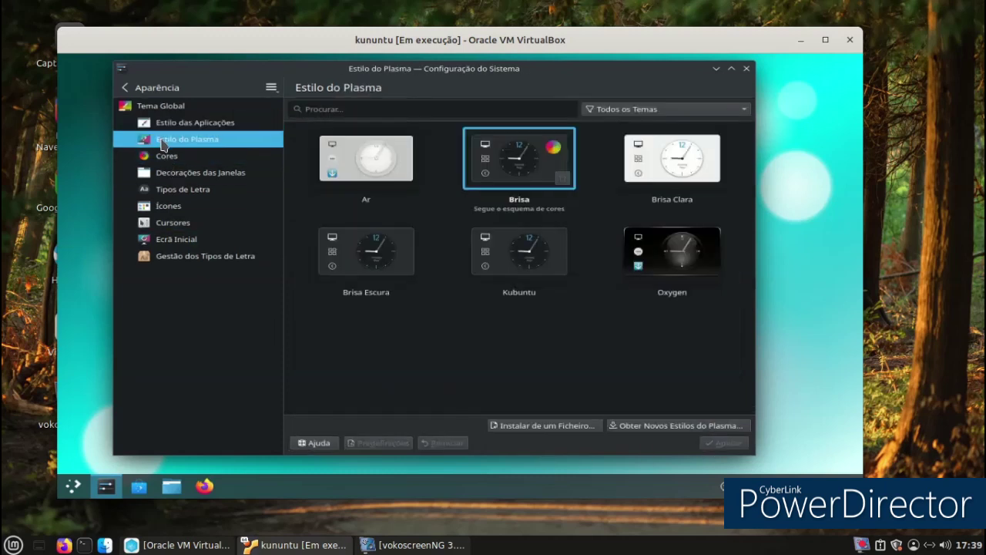
pyautogui.click(633, 426)
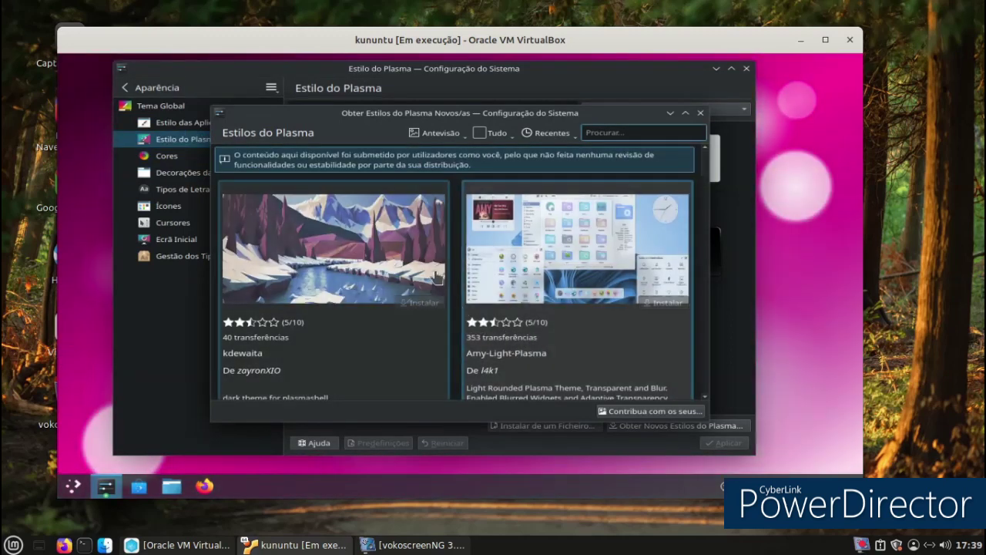
pyautogui.click(331, 254)
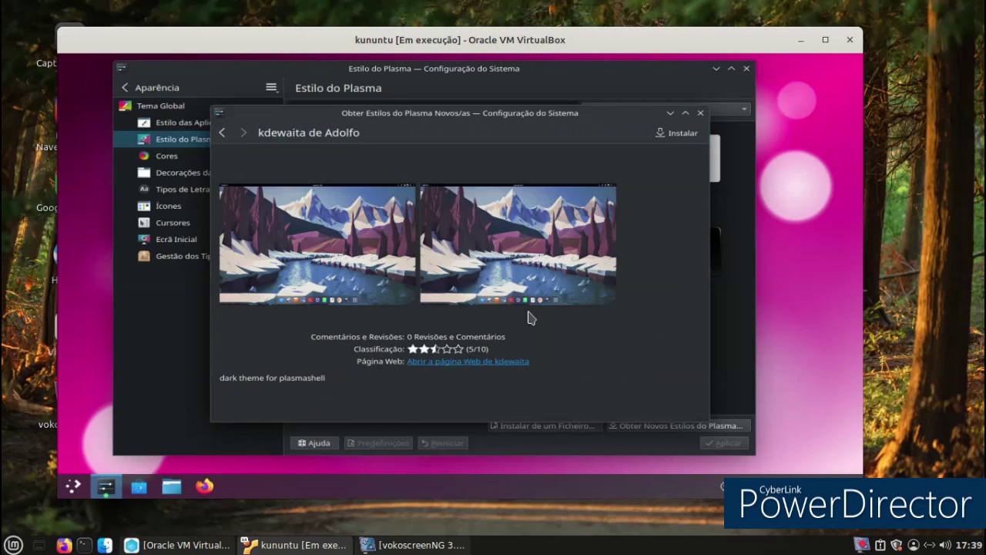
pyautogui.click(680, 134)
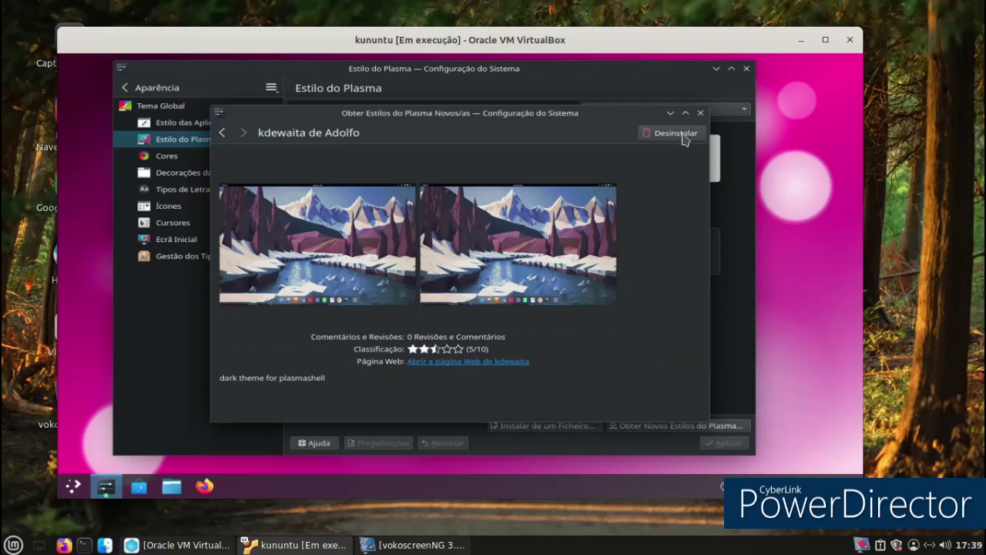
pyautogui.click(701, 114)
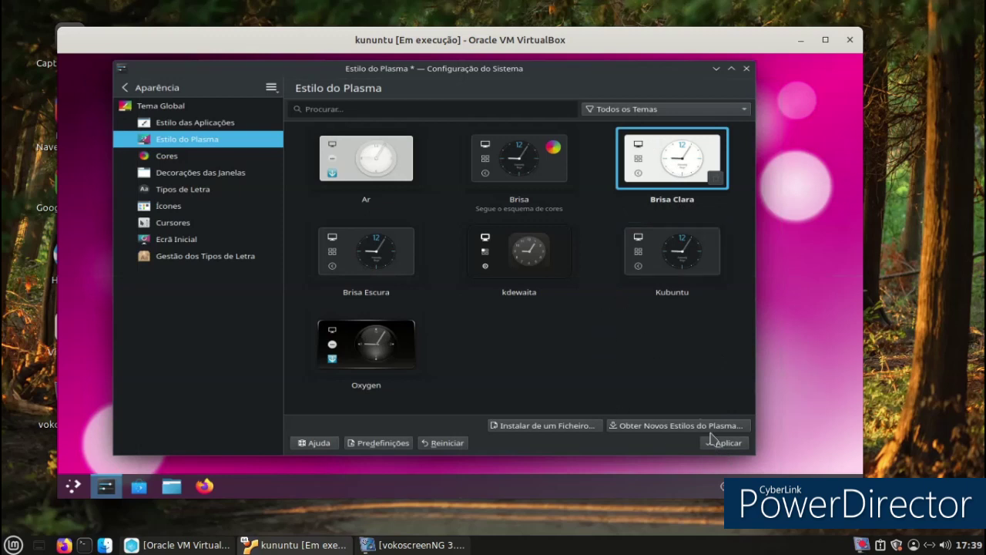
pyautogui.click(71, 487)
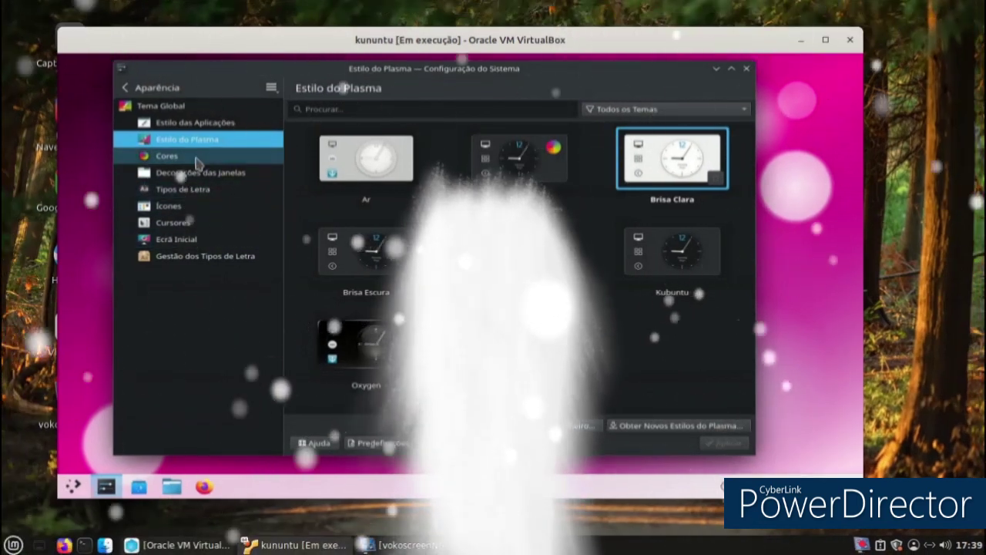
# - Try the teal accent colour, choose violet instead, and apply it while switching to Decorações das Janelas
pyautogui.click(166, 155)
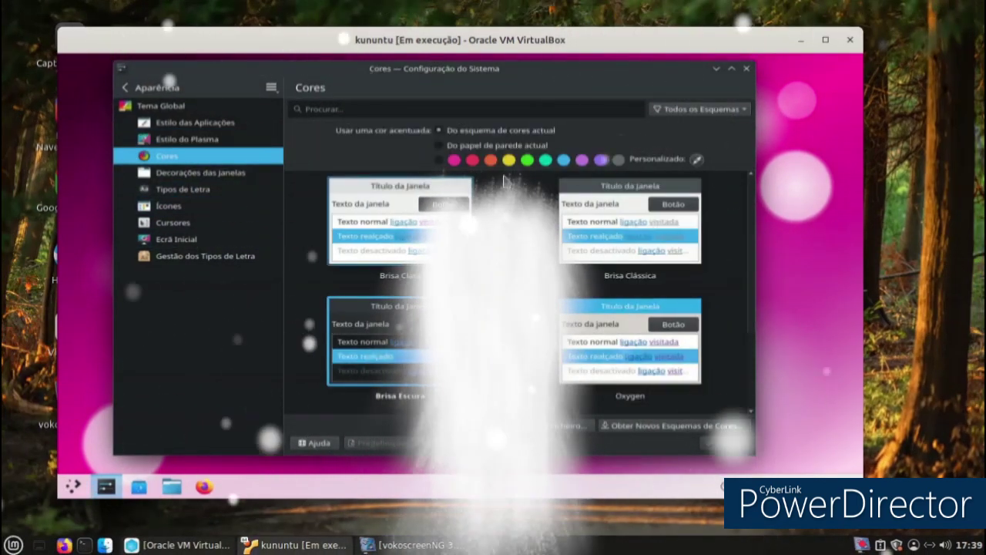
pyautogui.click(526, 159)
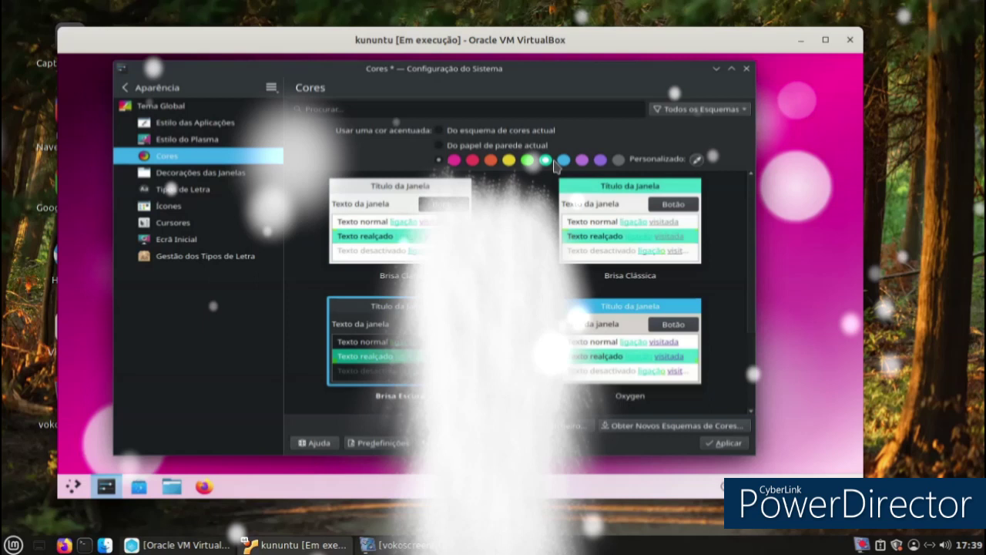
pyautogui.click(600, 160)
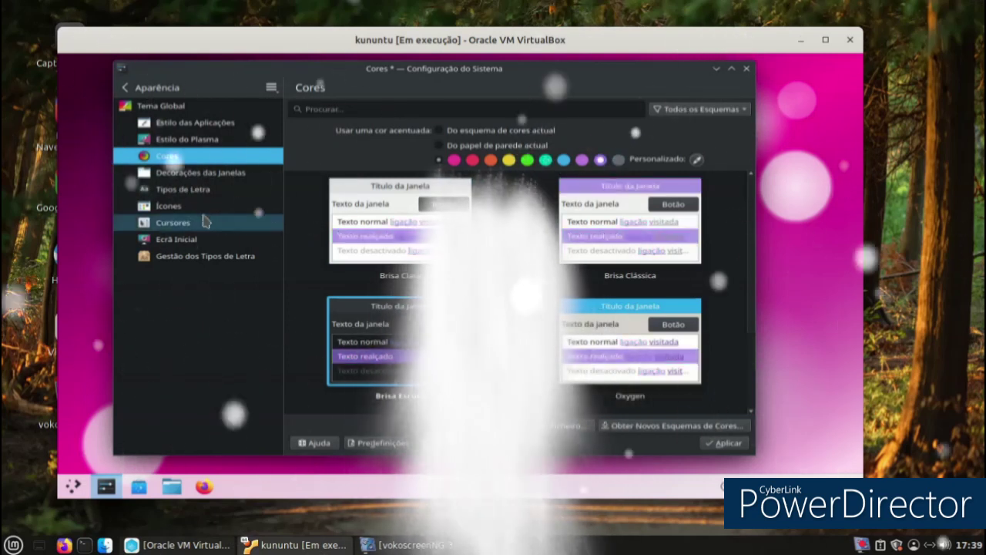
pyautogui.click(203, 175)
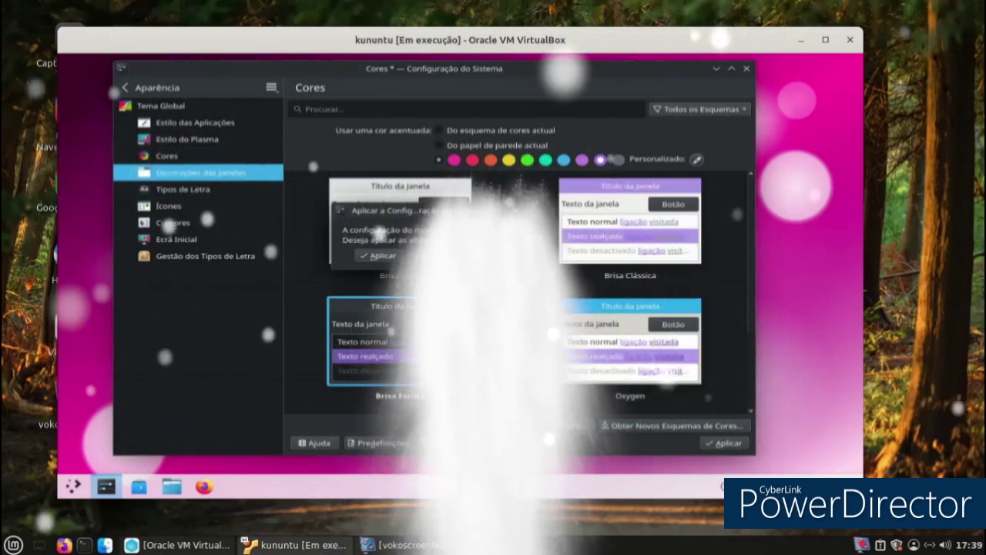
pyautogui.click(379, 252)
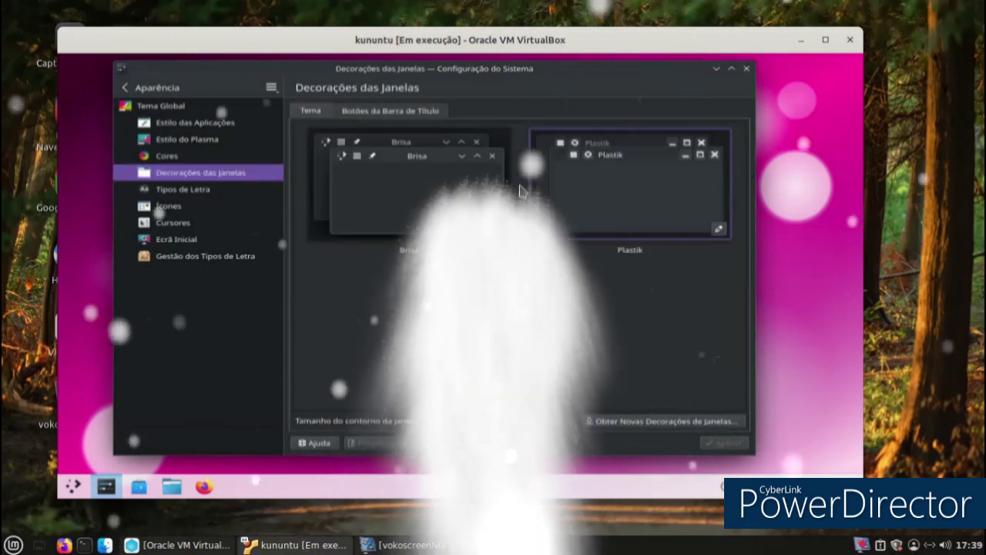
# - Install Catppuccin Latte Classic Aurorae from the window decoration catalogue and apply it as the window decoration
pyautogui.click(619, 421)
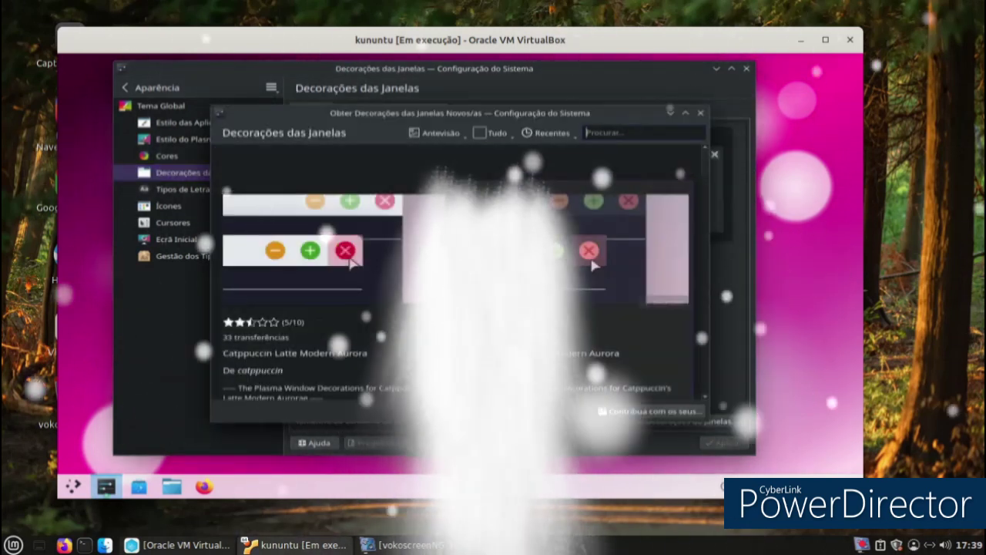
pyautogui.scroll(-5, 458, 273)
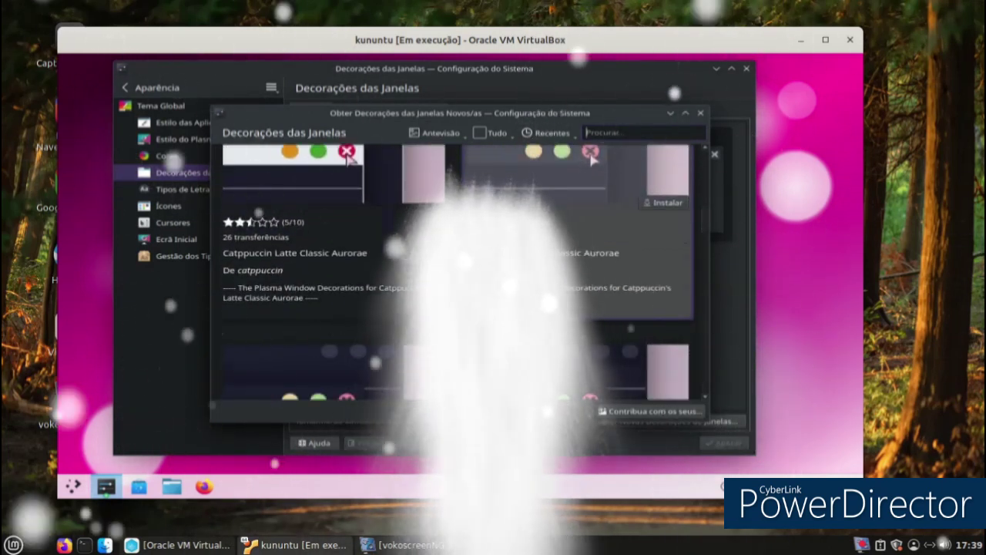
pyautogui.click(312, 224)
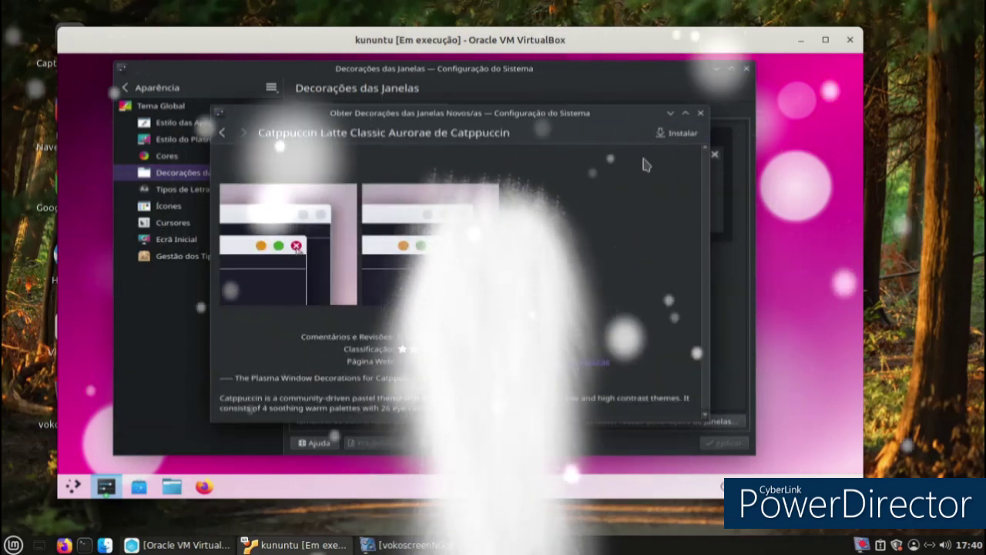
pyautogui.click(678, 133)
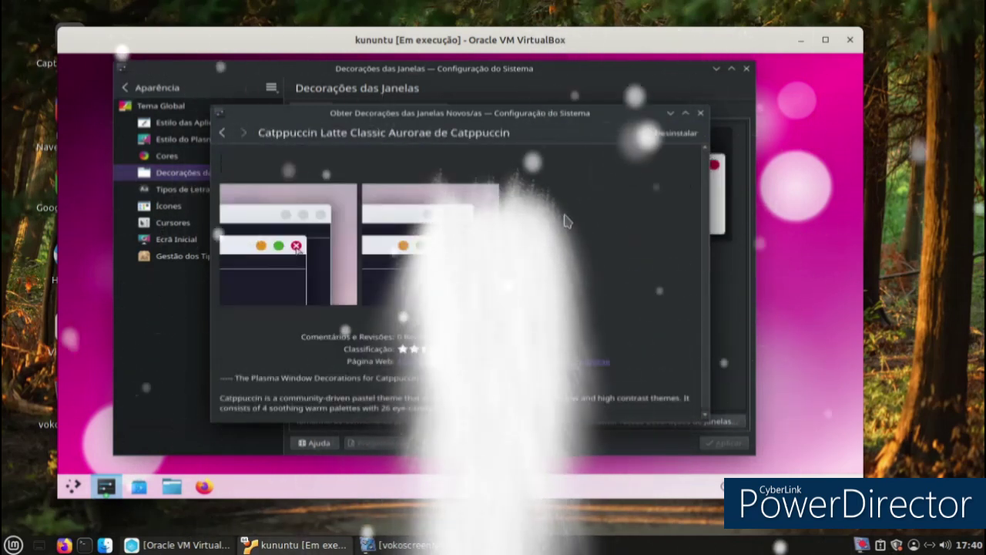
pyautogui.click(701, 113)
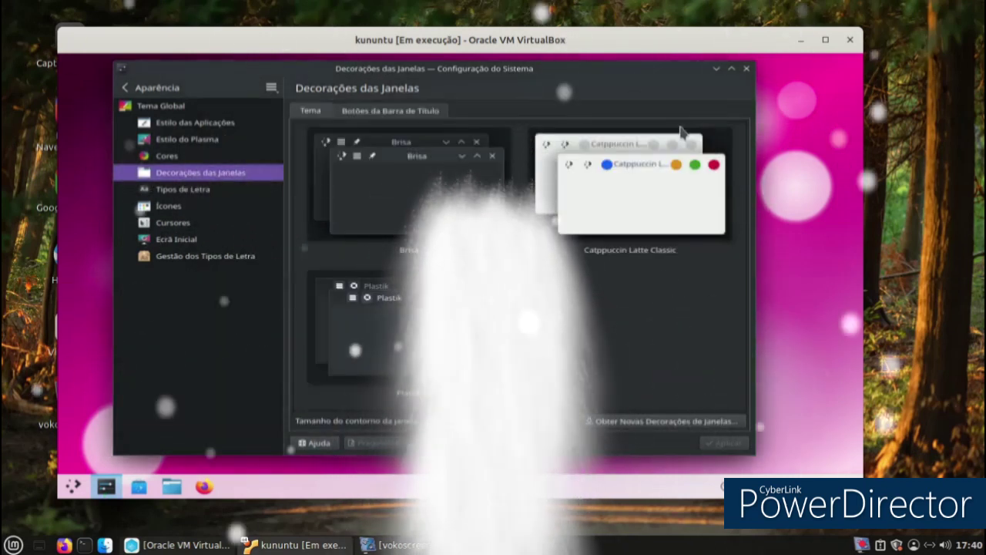
pyautogui.click(711, 447)
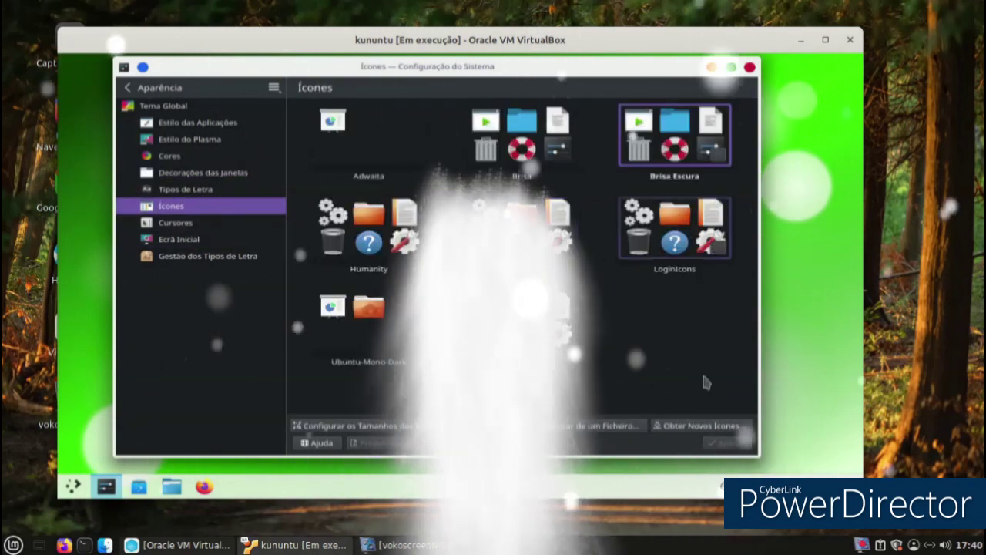
# - Install YaruPlasma Dark from the online icon catalogue and apply it as the icon theme
pyautogui.click(675, 426)
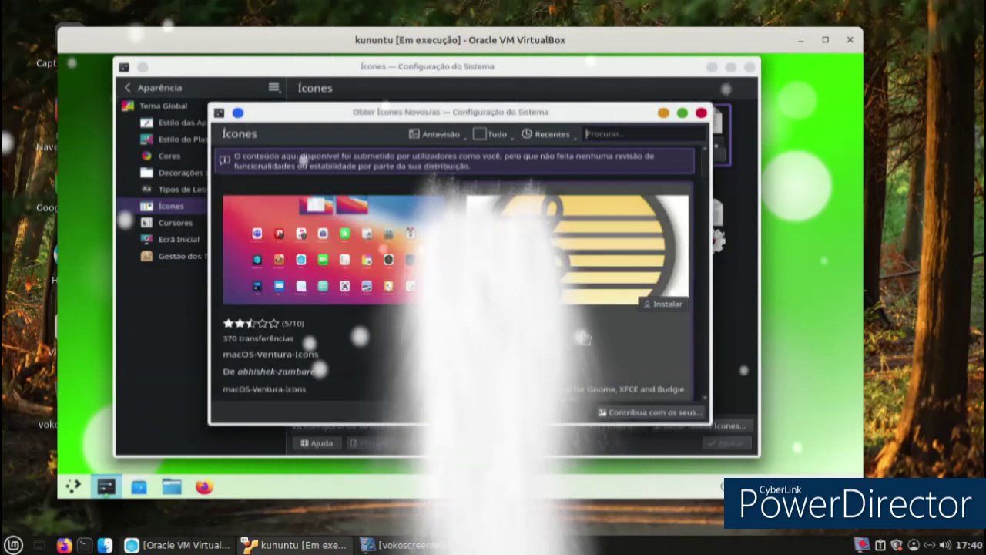
pyautogui.scroll(-6, 583, 338)
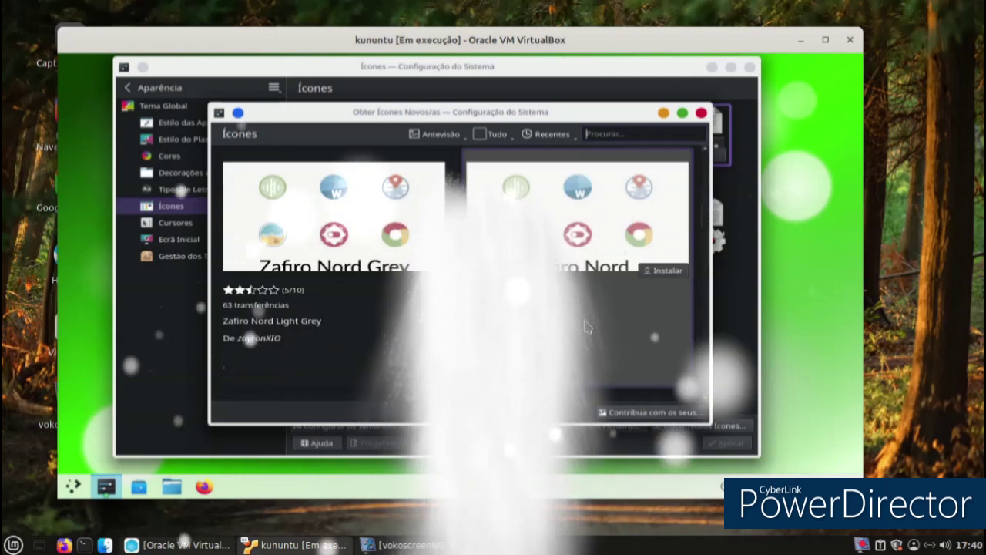
pyautogui.scroll(-5, 583, 327)
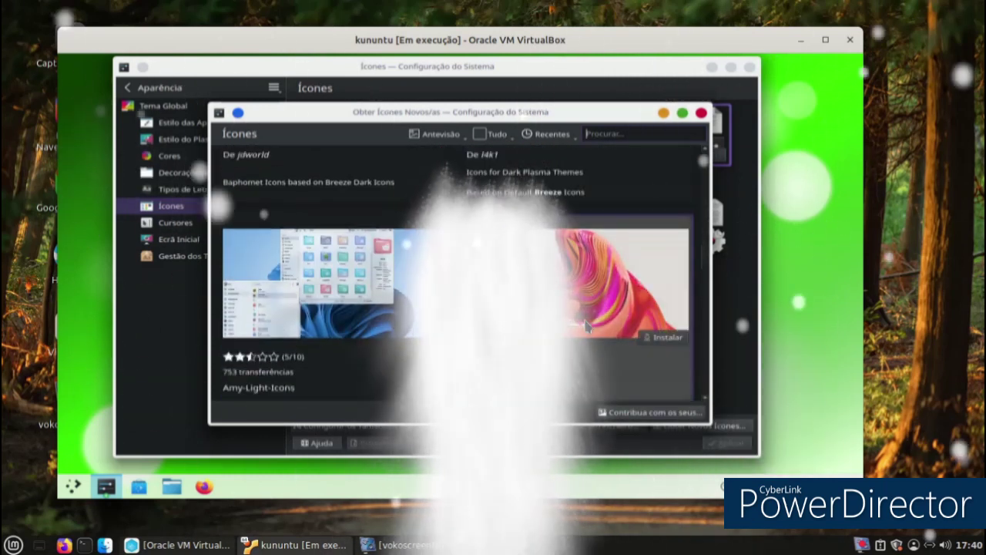
pyautogui.scroll(-6, 585, 326)
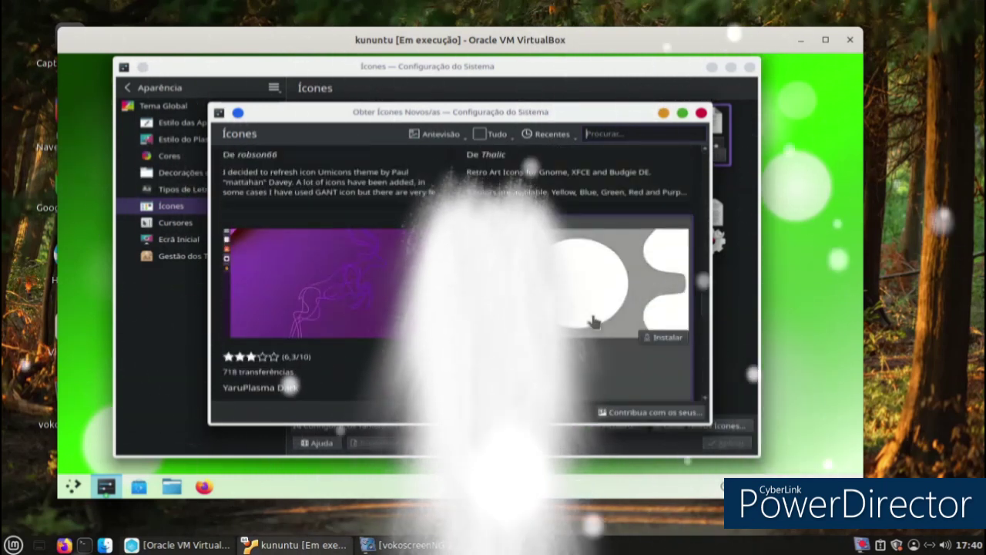
pyautogui.scroll(-2, 593, 322)
pyautogui.scroll(-5, 593, 322)
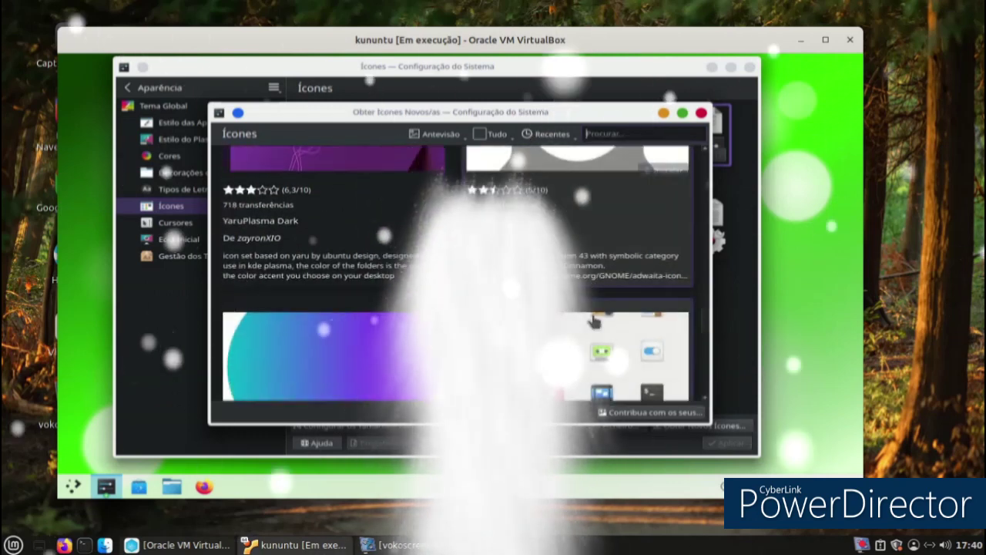
pyautogui.scroll(-6, 593, 322)
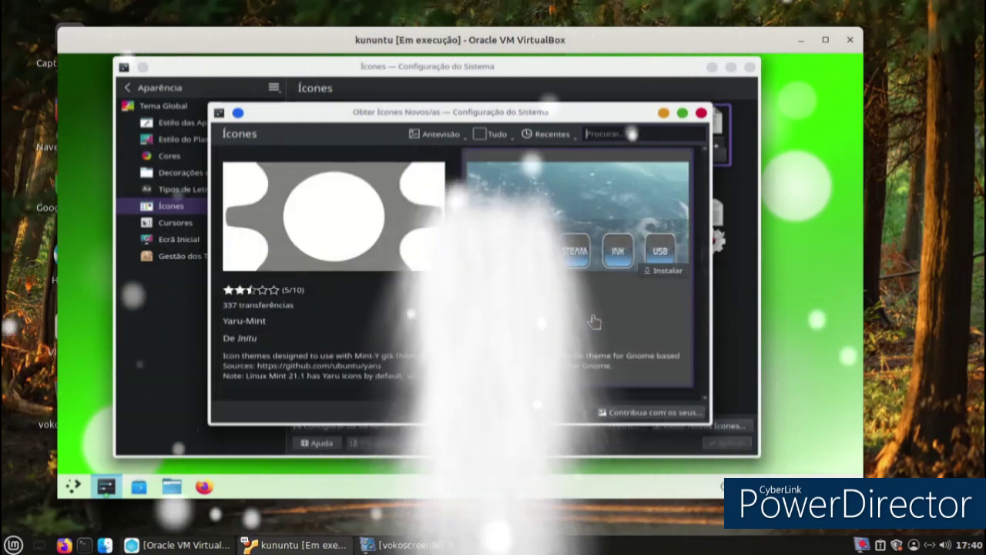
pyautogui.scroll(-2, 593, 322)
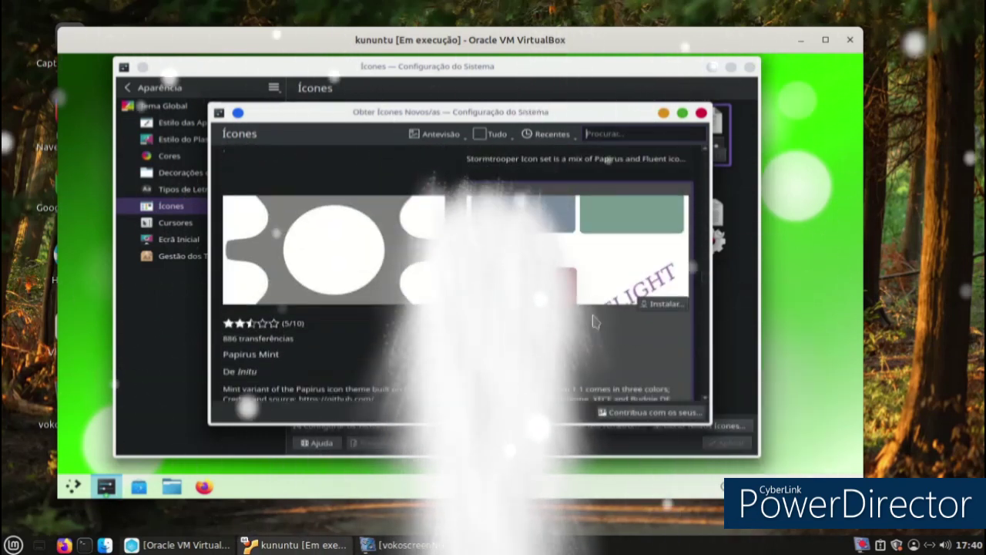
pyautogui.scroll(-5, 604, 319)
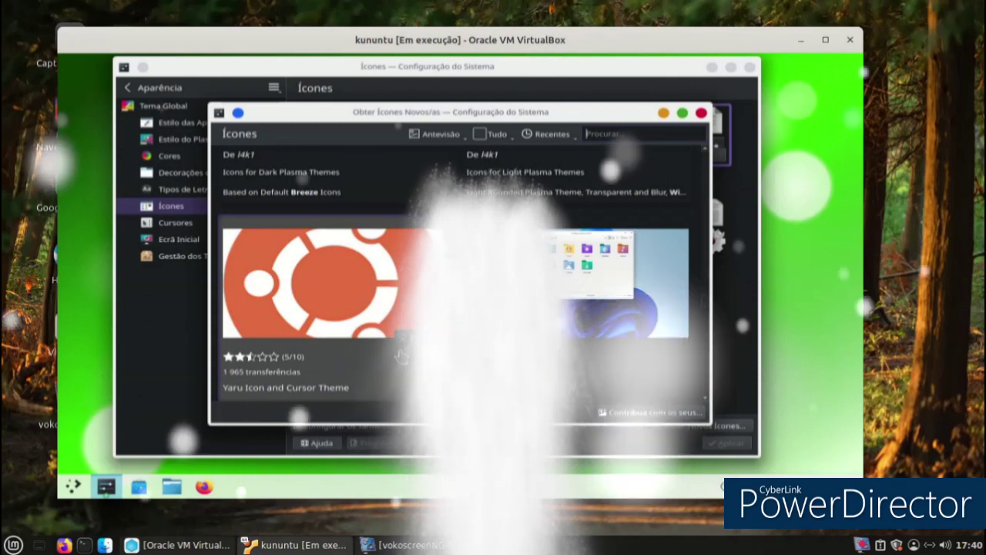
pyautogui.scroll(-8, 373, 355)
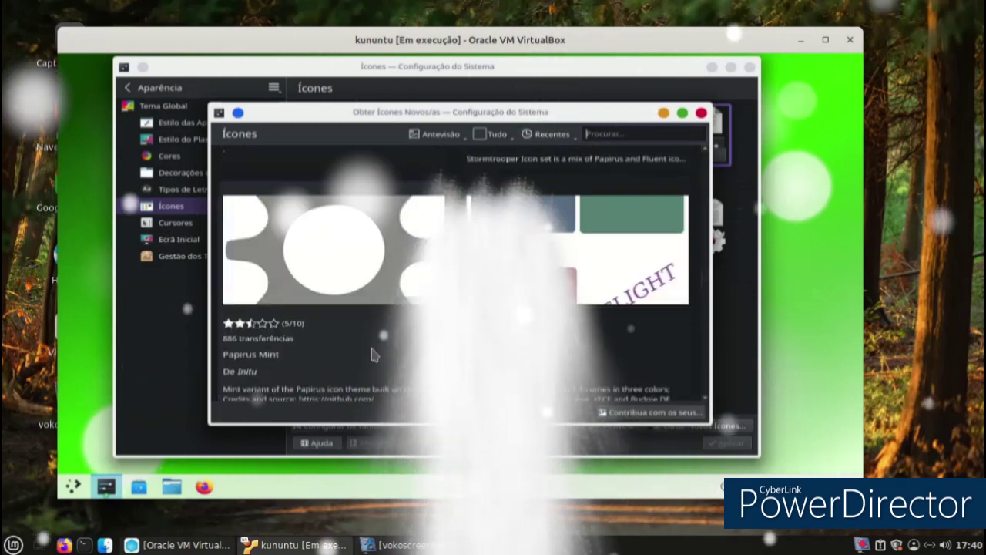
pyautogui.scroll(-8, 373, 354)
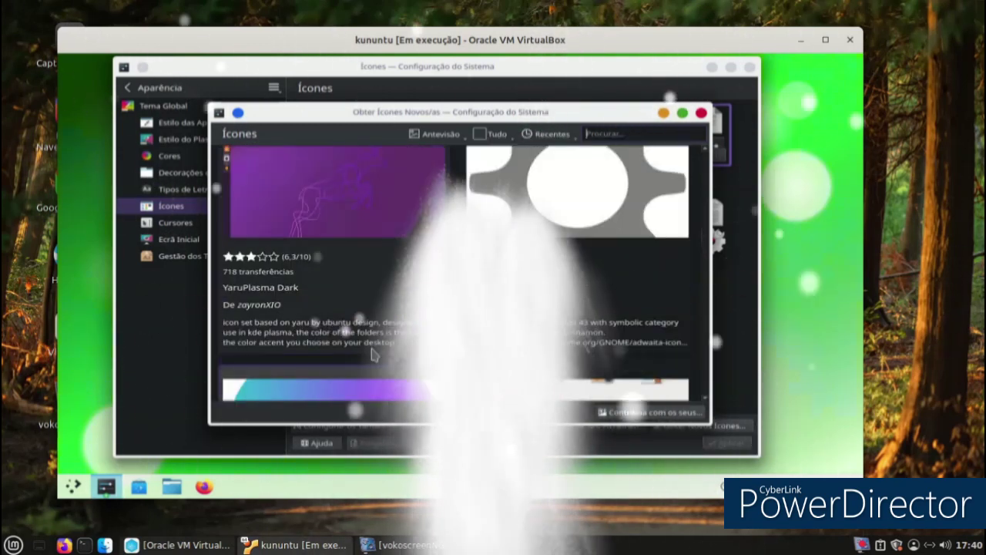
pyautogui.click(373, 354)
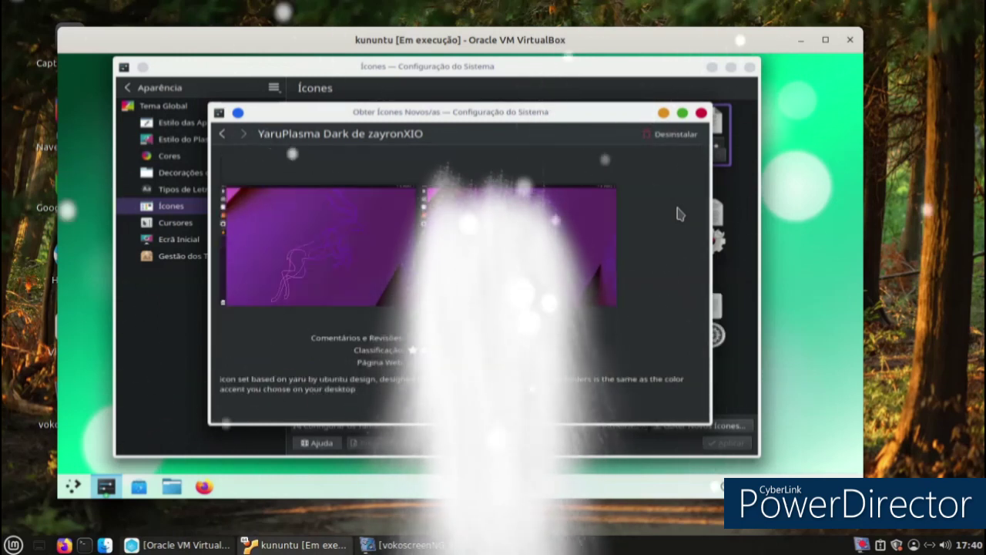
pyautogui.click(701, 113)
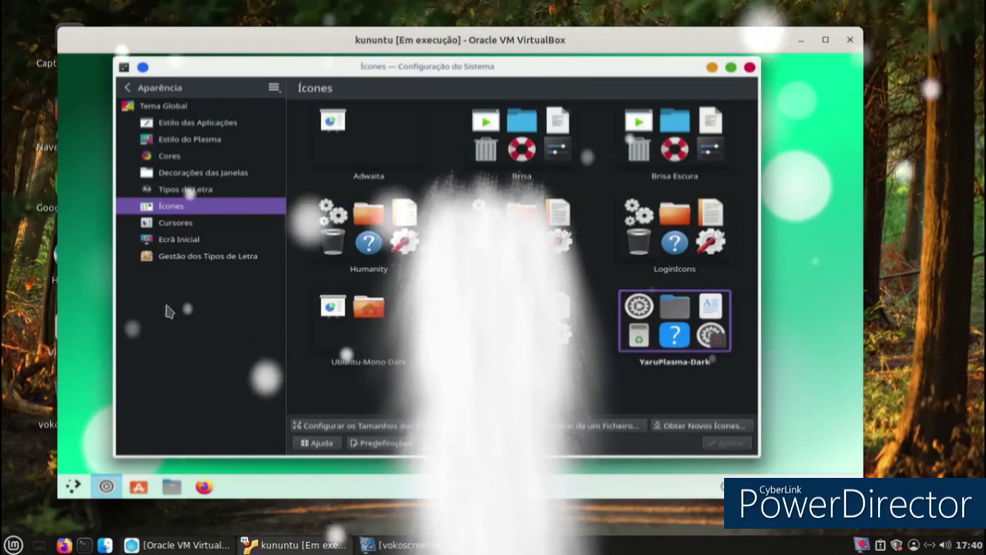
# - Select the Oxygen Amarelo cursor theme in the Cursores settings and switch to the vokoscreenNG window
pyautogui.click(177, 223)
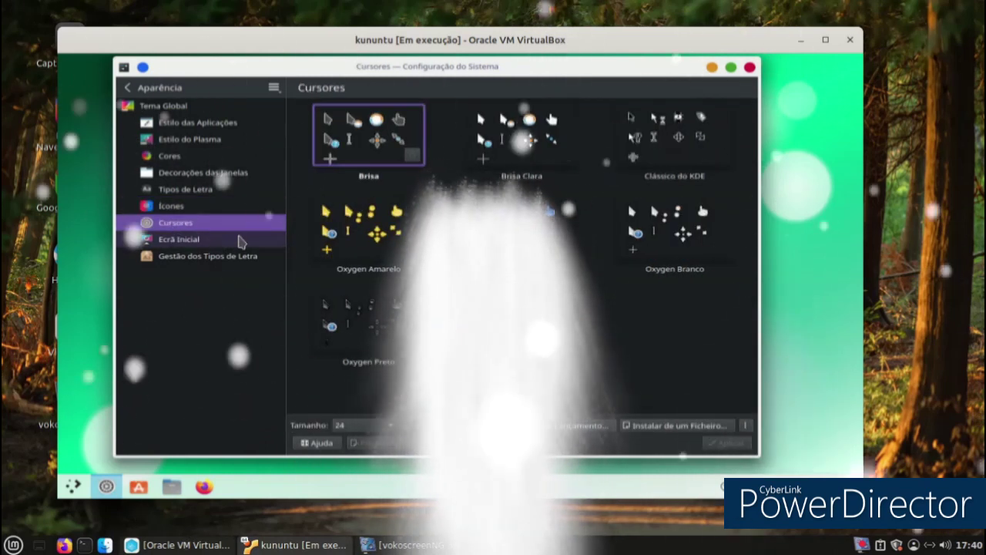
pyautogui.click(368, 227)
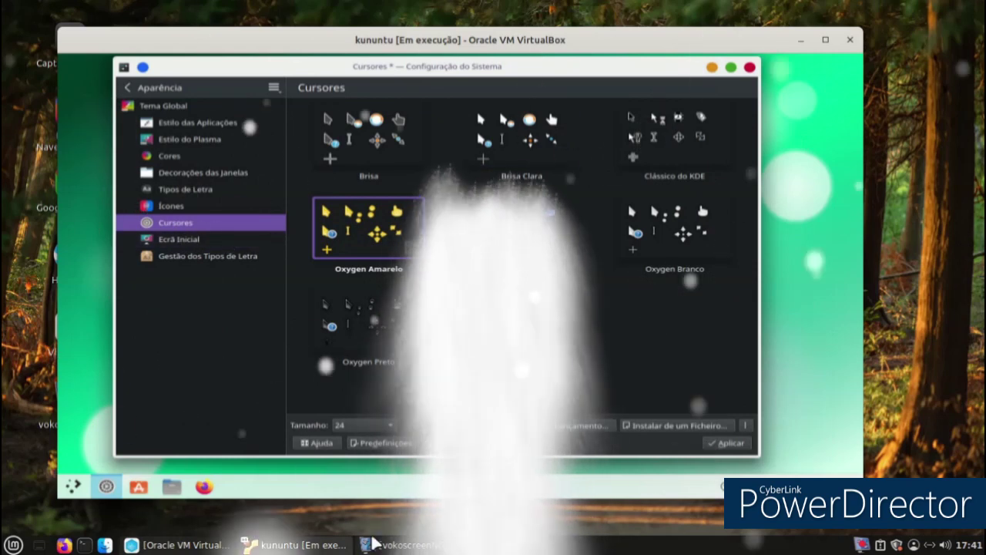
pyautogui.click(374, 542)
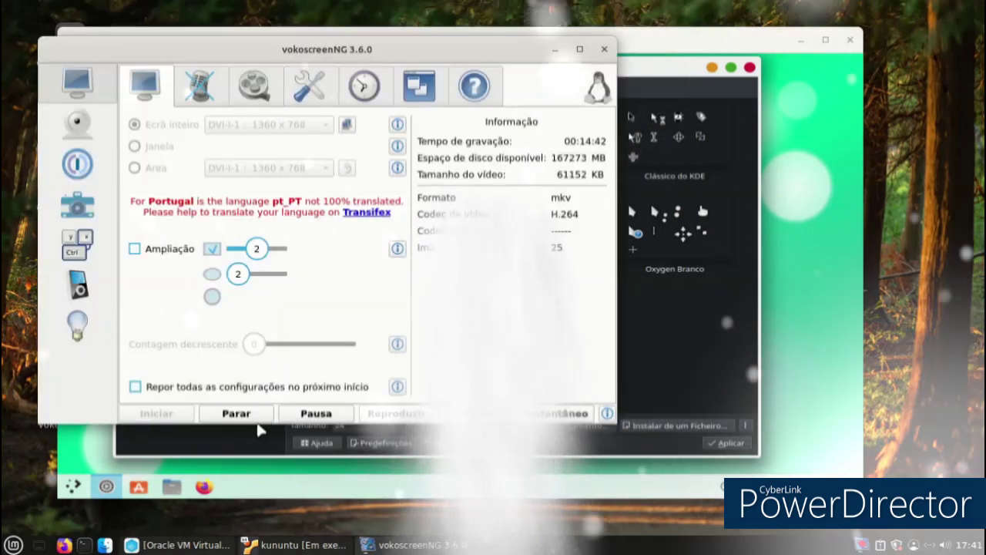